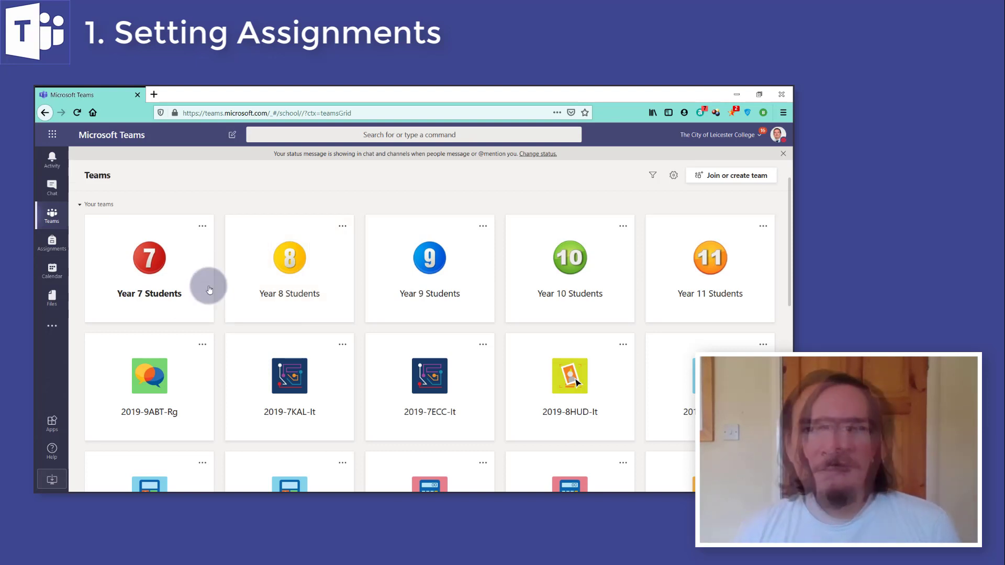
Get the Microsoft Teams desktop app and switch to it from the browser version
left_click(52, 481)
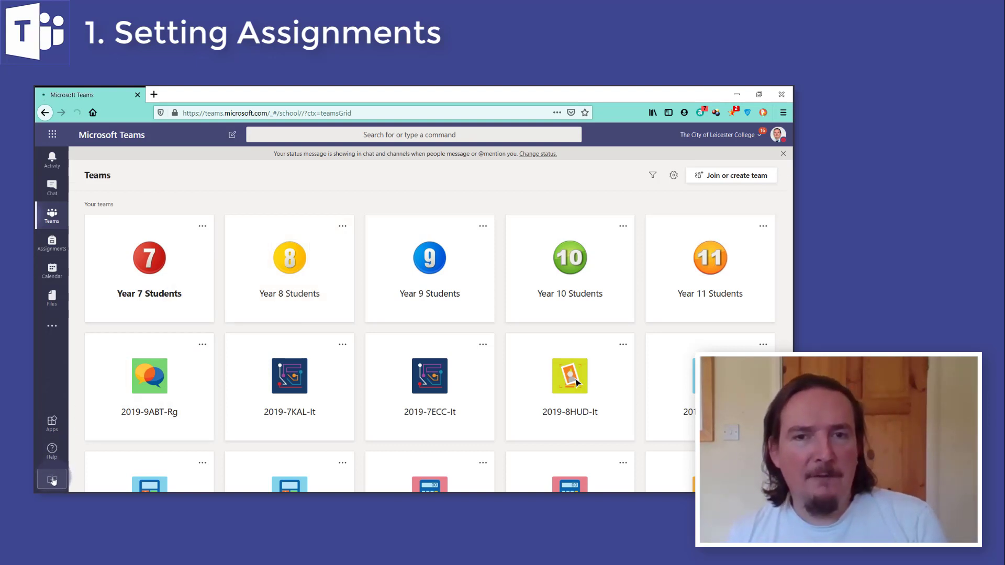
left_click(377, 328)
left_click(453, 289)
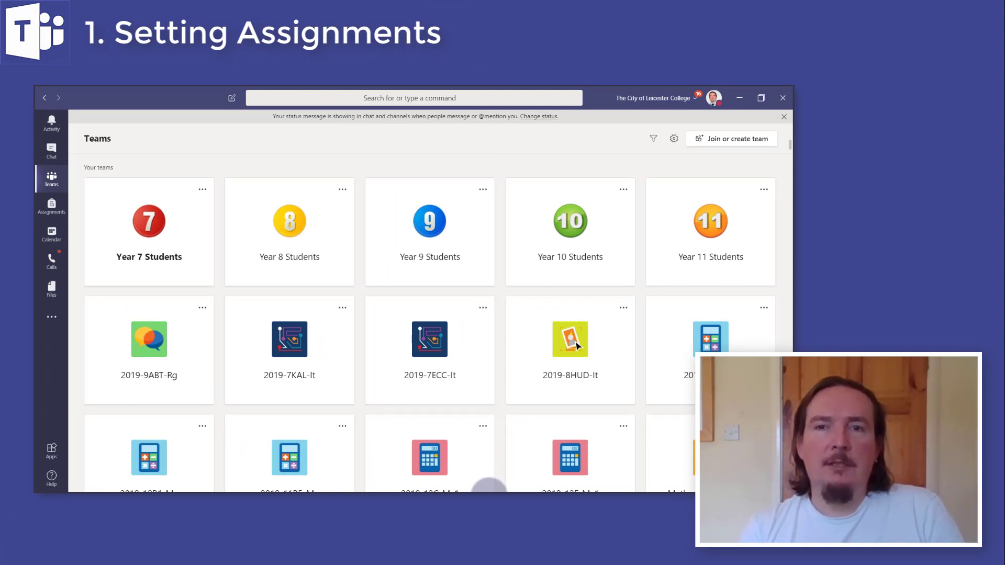
Open the assignments overview for the class 2019-9A4-Ma
left_click(53, 207)
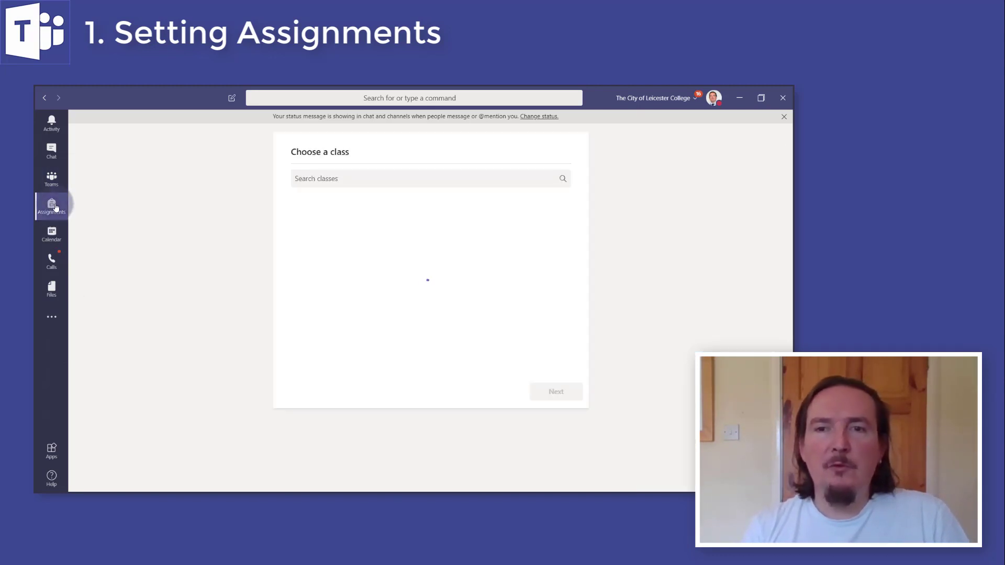
scroll(524, 366, "down", 1)
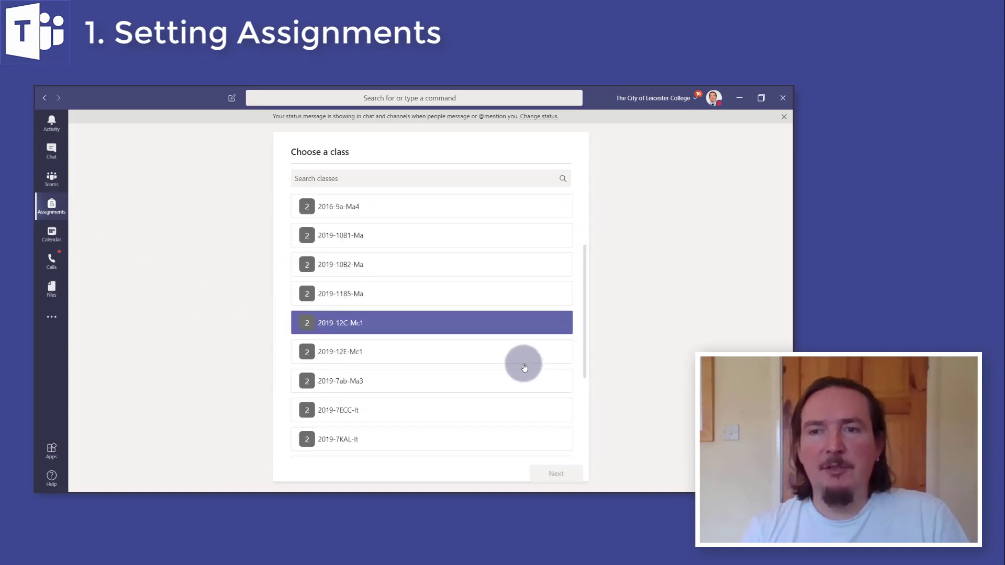
scroll(471, 293, "down", 4)
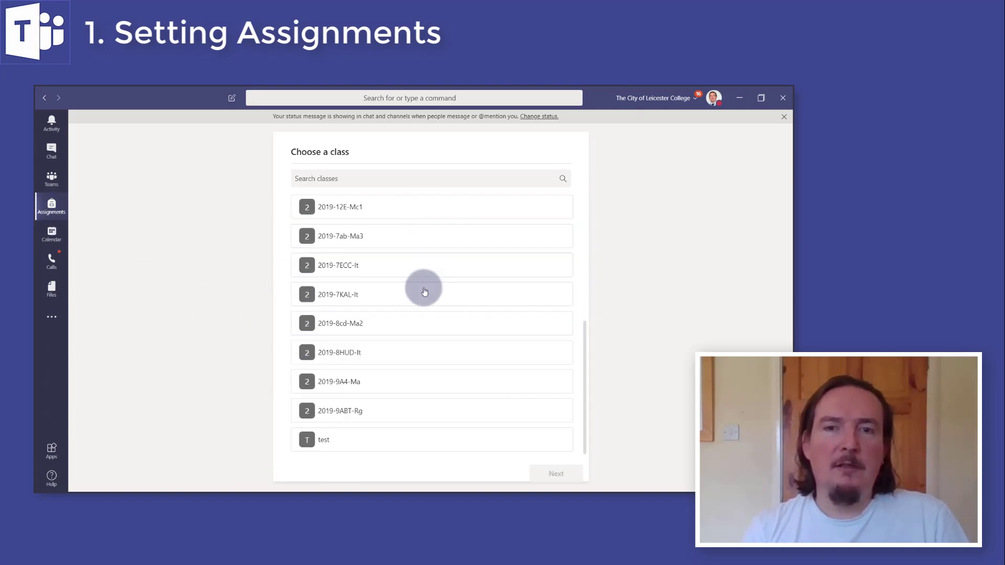
left_click(407, 378)
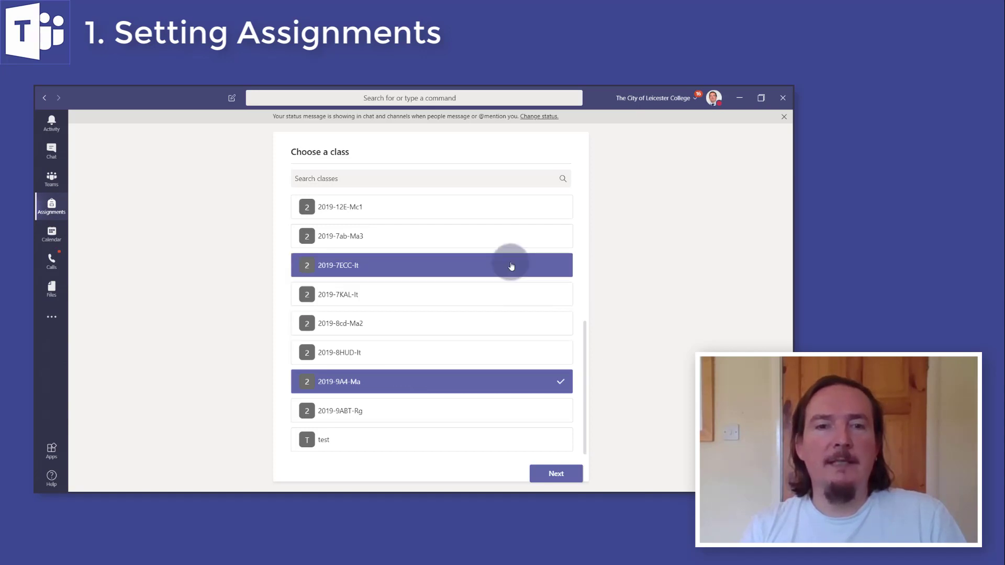
left_click(556, 473)
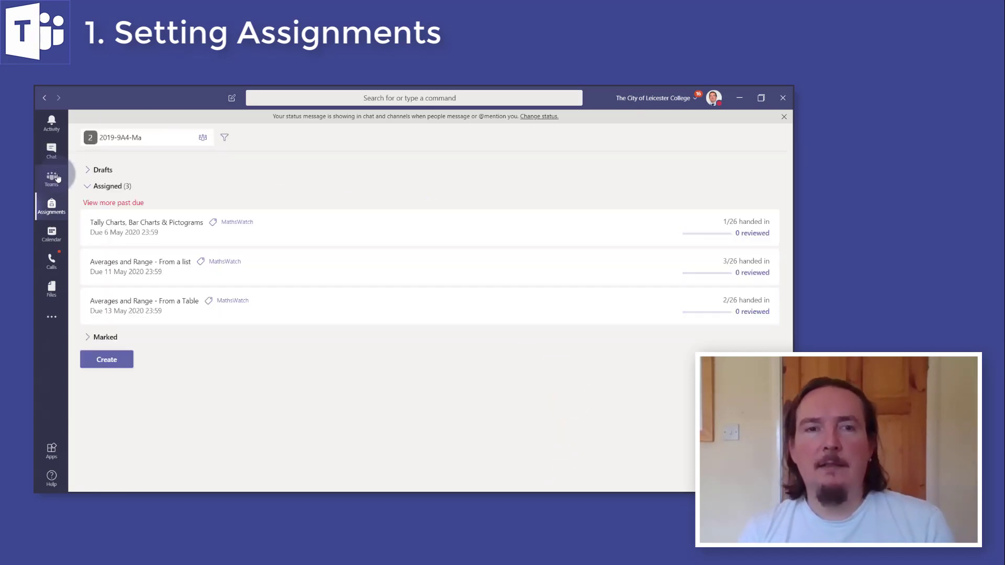
Go to the 2019-10B1-Ma team and open its assignments
left_click(57, 178)
left_click(169, 417)
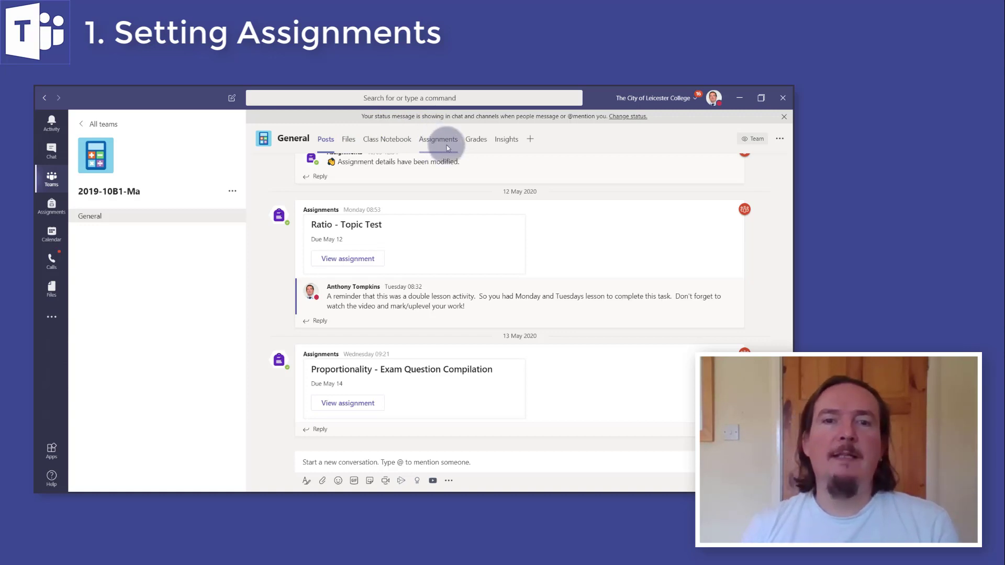
left_click(440, 143)
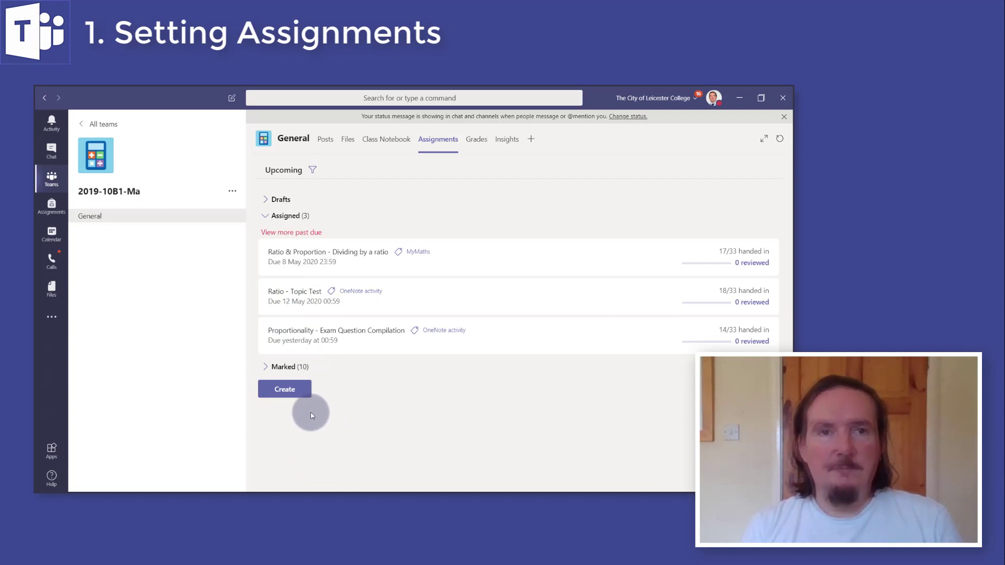
Expand the marked assignments and filter the assignment list to the MyMaths category
left_click(290, 370)
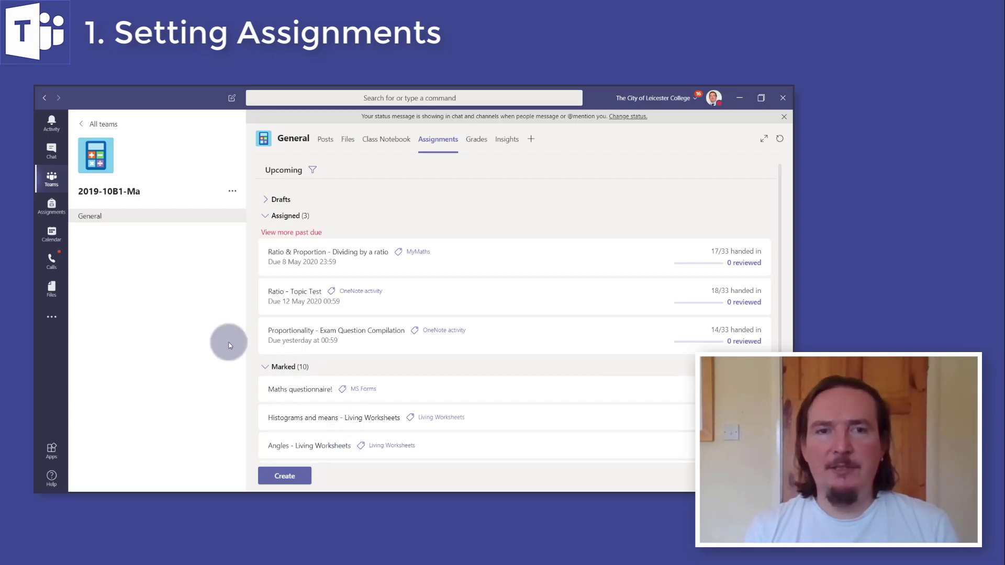
left_click(313, 172)
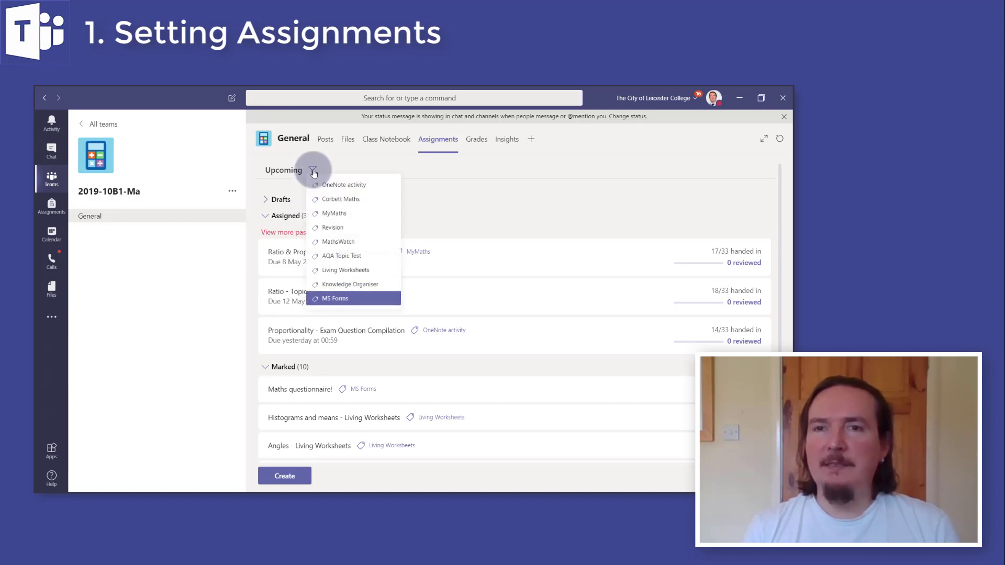
left_click(337, 213)
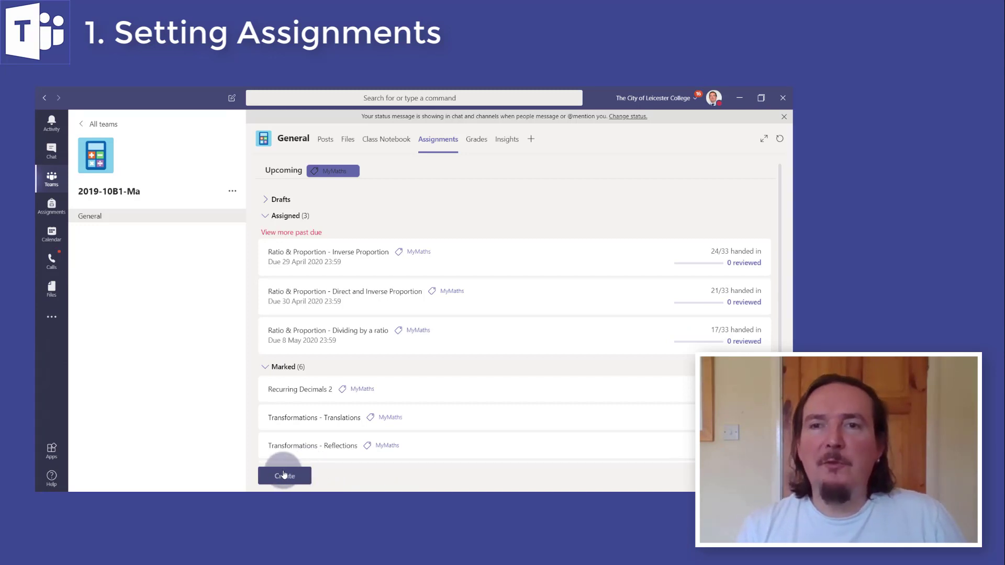
View the forms offered for a new quiz and close the selection without choosing one
left_click(292, 477)
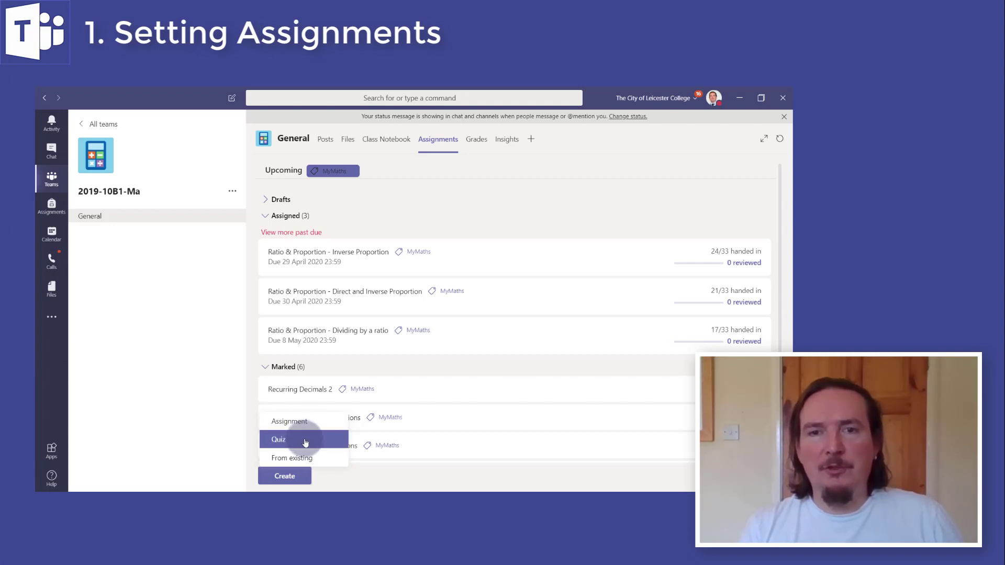
left_click(331, 448)
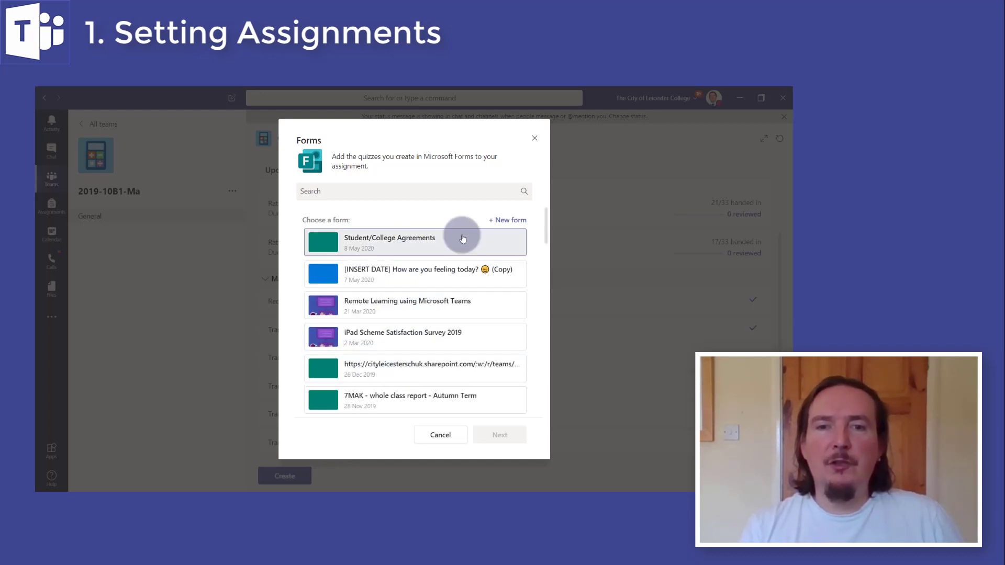
left_click(534, 139)
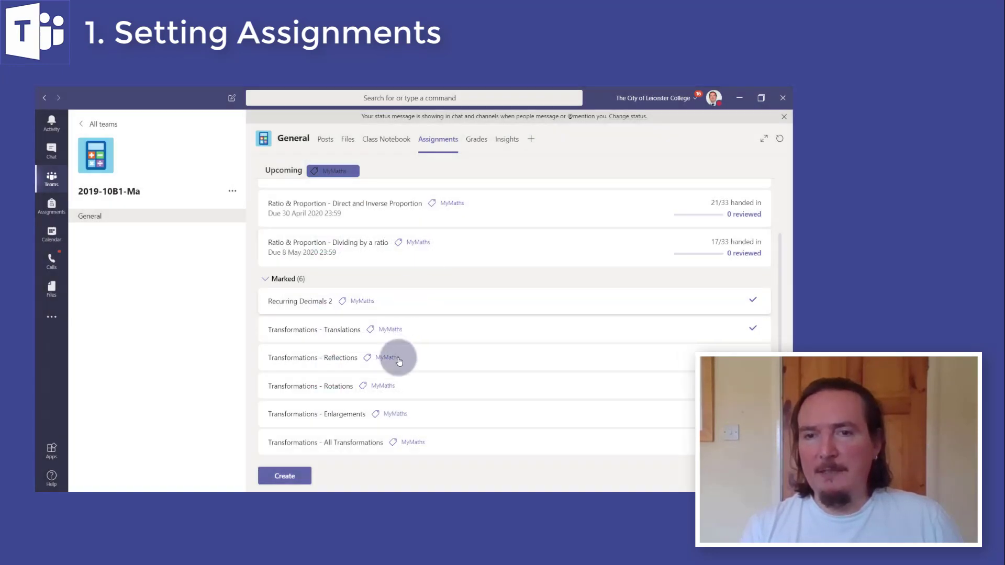
Create a new assignment for the class and give it the OneNote activity category
left_click(296, 474)
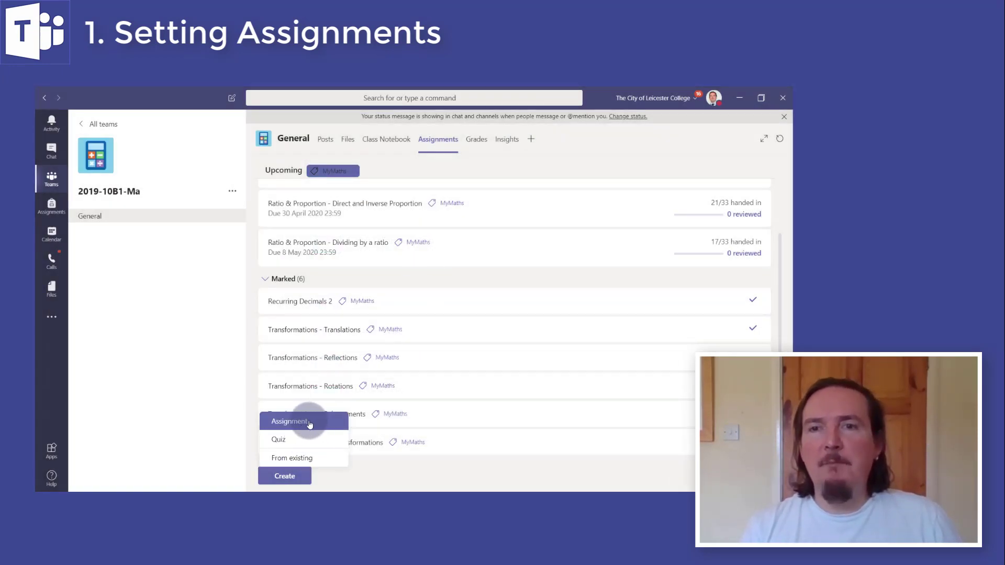
left_click(310, 424)
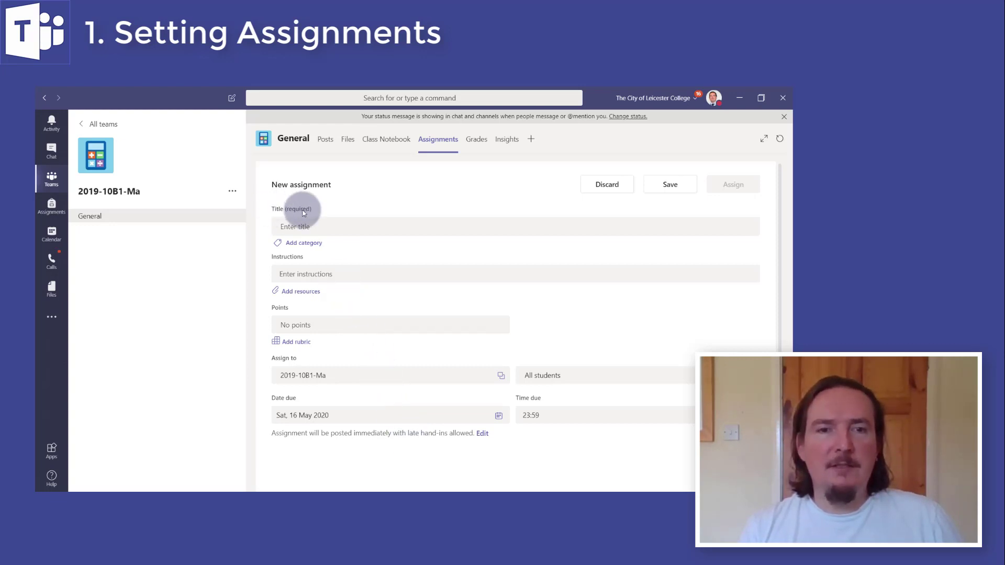
left_click(316, 247)
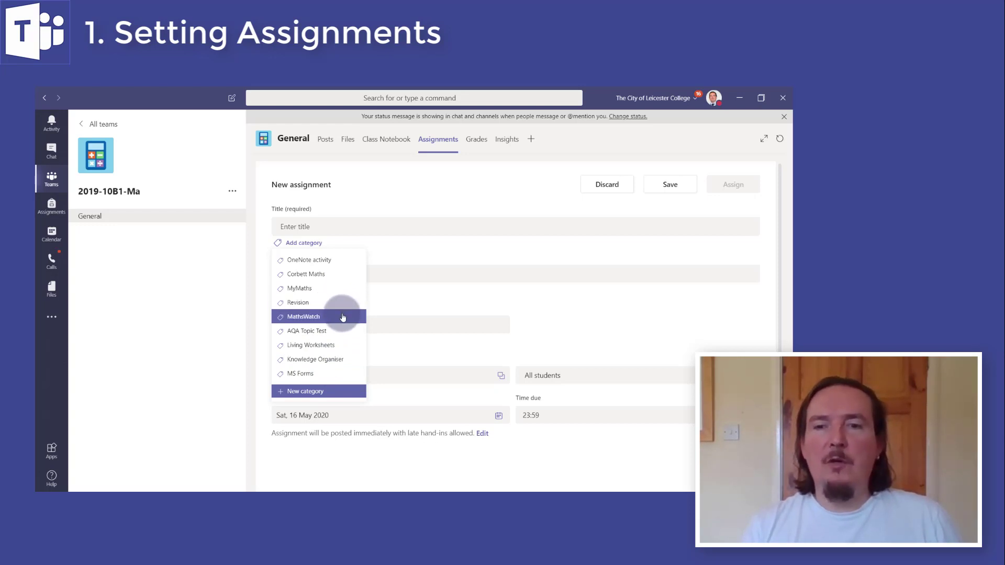
left_click(344, 269)
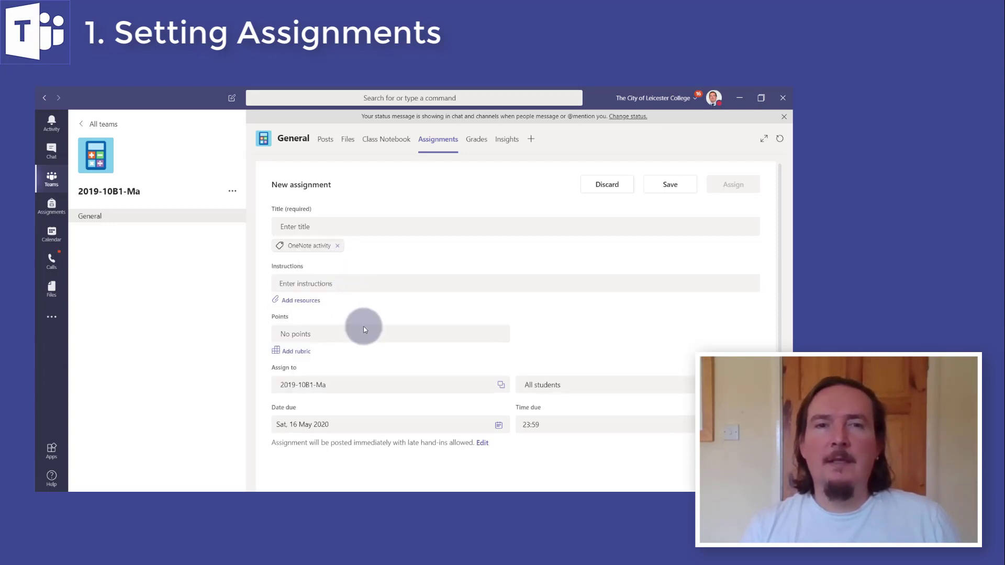
Enter the assignment instructions "Lots of options to add your descriptions" followed by three blank lines
left_click(334, 284)
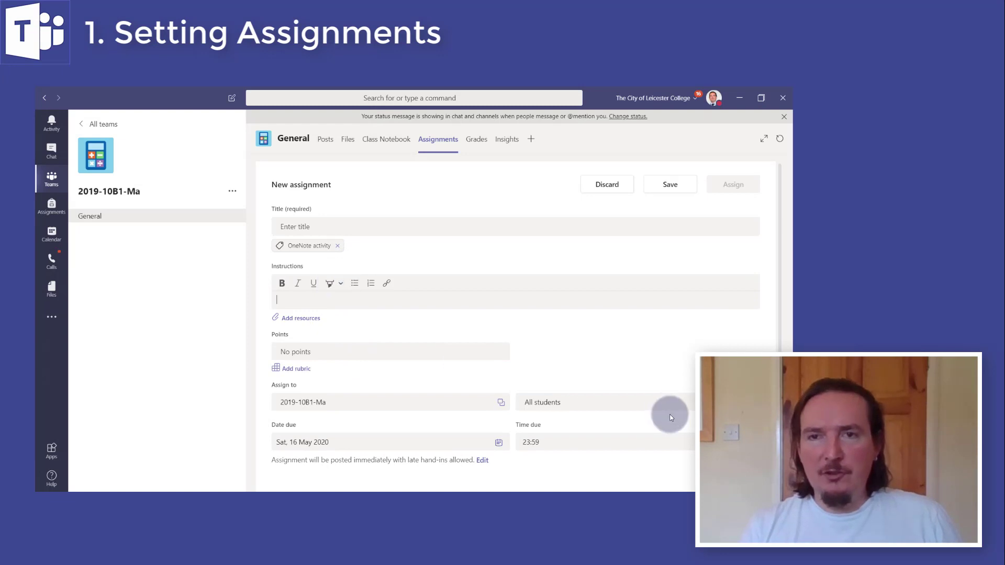
type("Lots of options to add your descr")
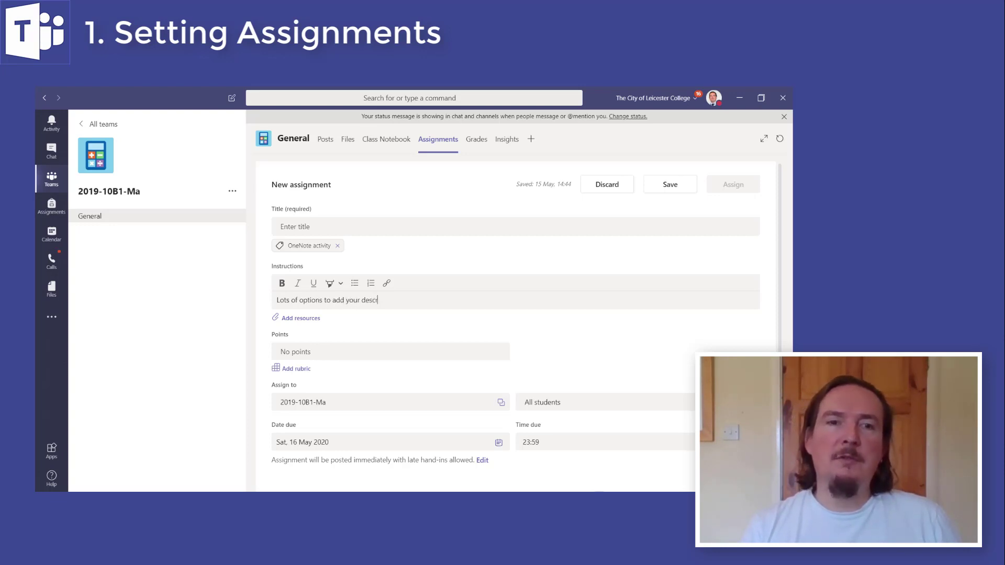
key("Return")
key("Return")
key("Return")
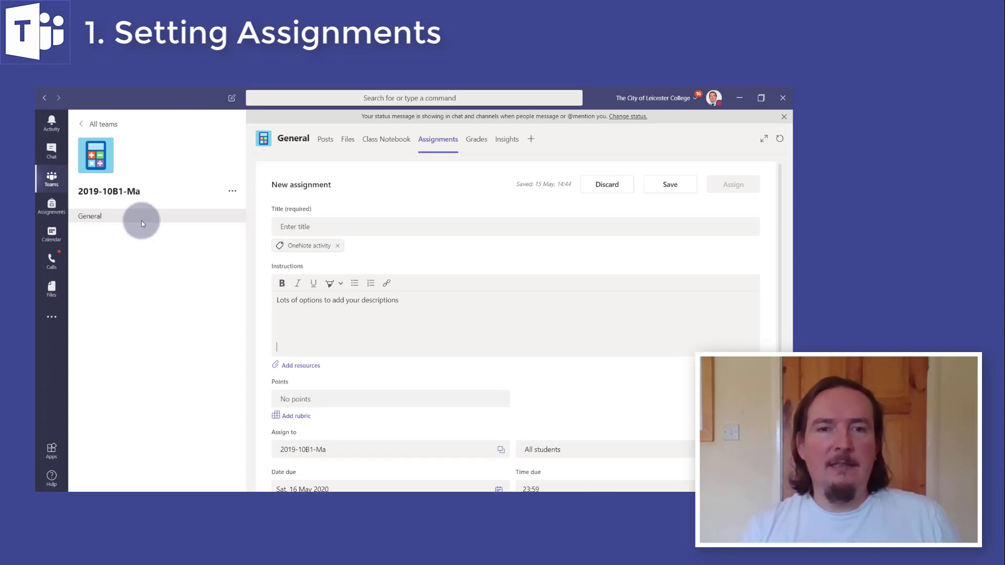
Make the word "options" bold in the instructions and highlight "escriptions" of the last word in yellow
double_click(313, 300)
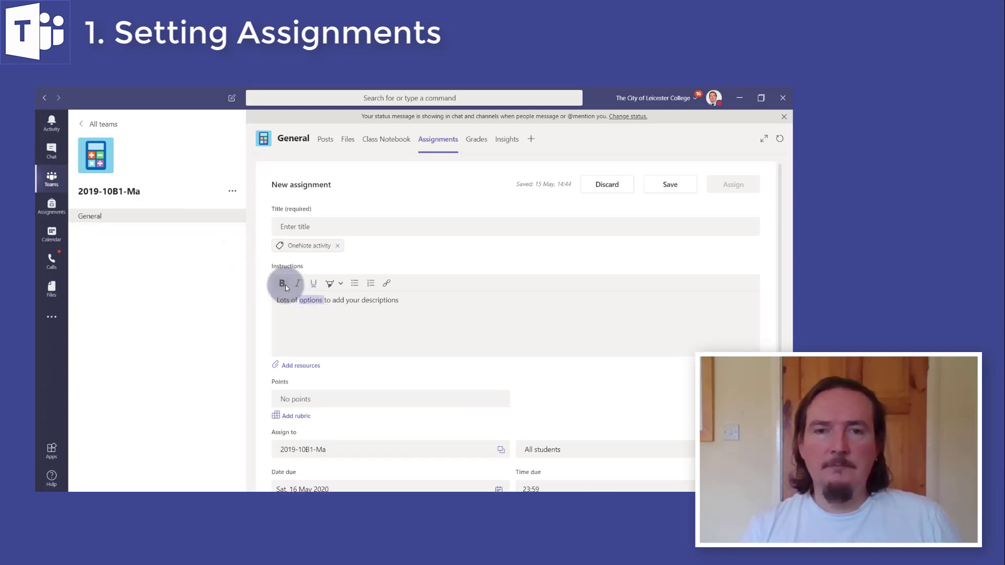
left_click(285, 288)
left_click(365, 300)
left_click_drag(365, 300, 399, 300)
left_click(330, 284)
left_click(411, 317)
Look through the OneDrive, Class Notebook and Link sources for assignment resources without attaching anything
left_click(310, 366)
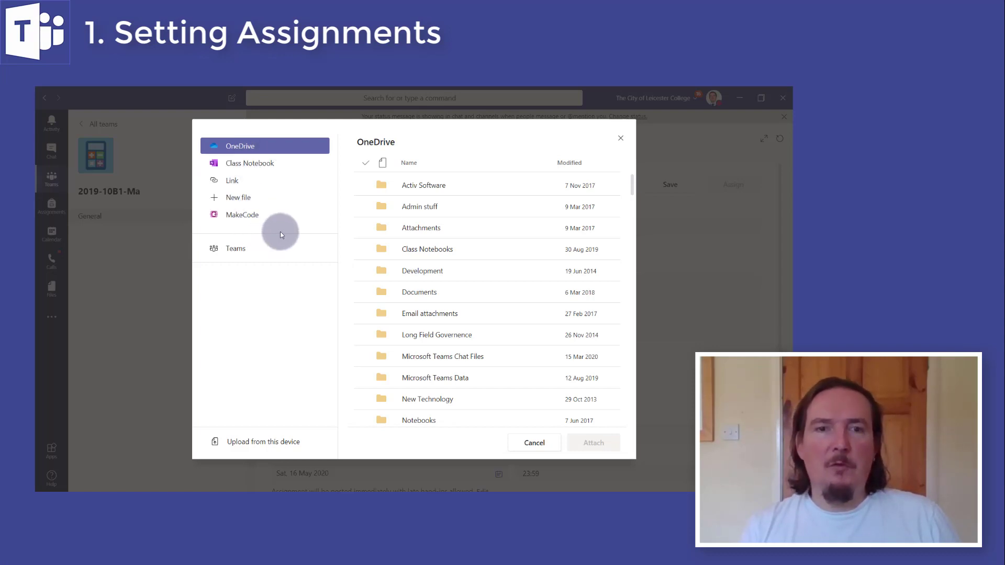
left_click(258, 169)
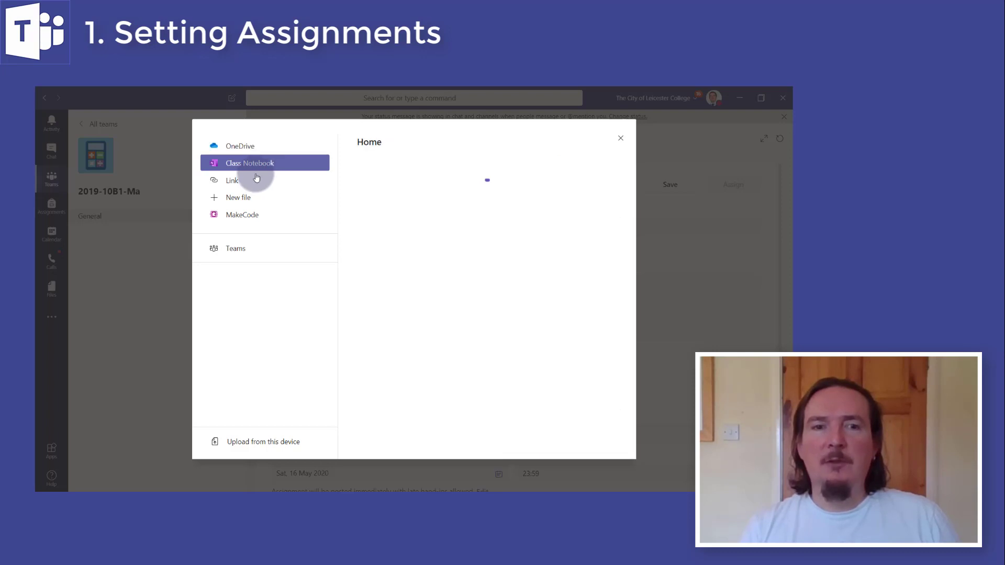
left_click(250, 183)
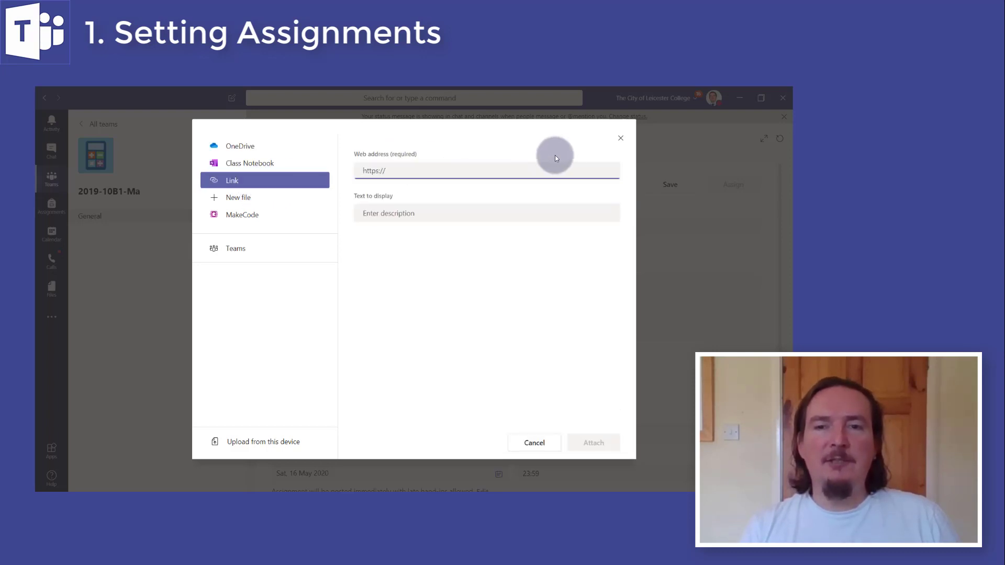
left_click(620, 139)
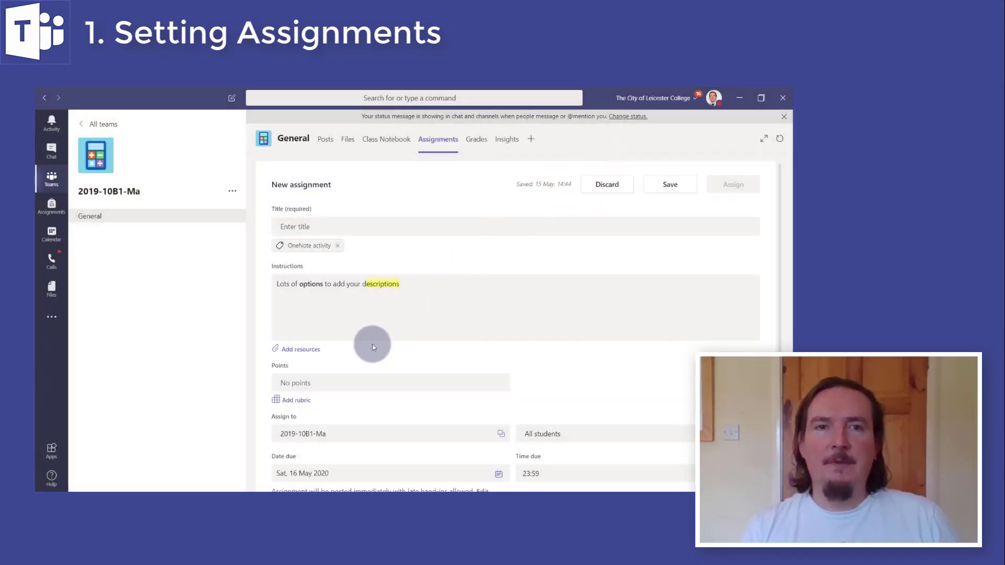
Set the assignment's points to 5
left_click(299, 383)
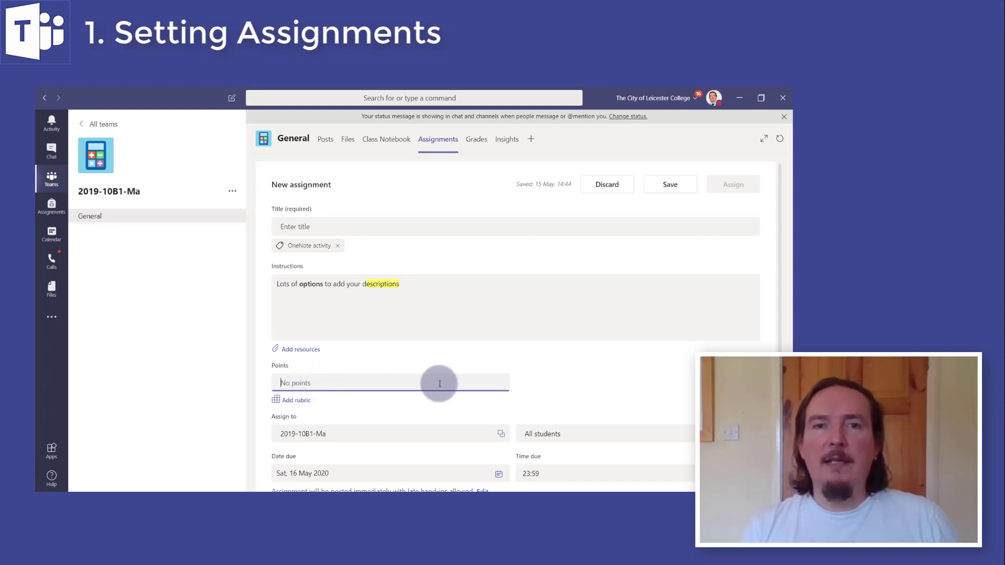
type("5")
left_click(531, 400)
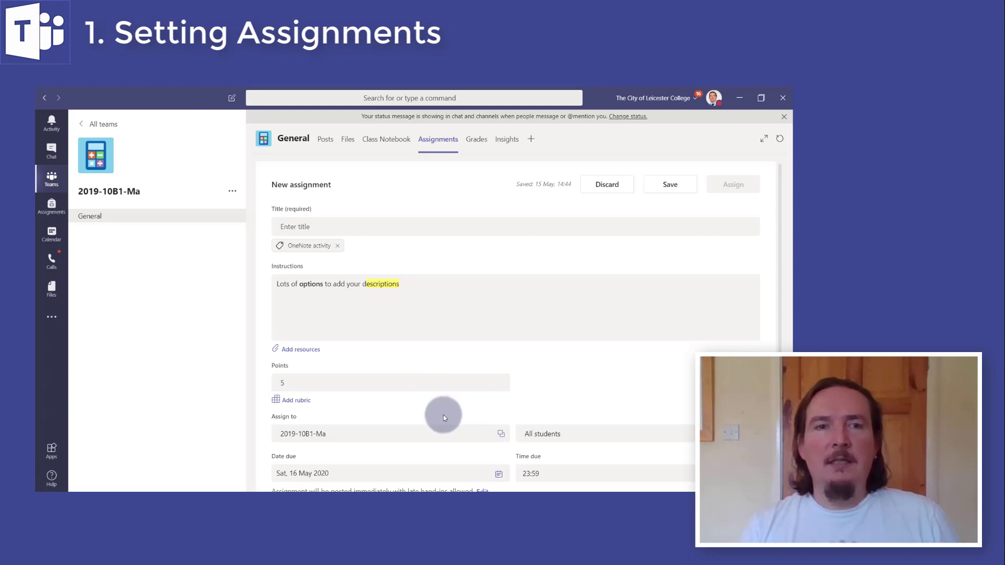
View the blank form for creating a new marking rubric and close it without attaching one
left_click(304, 404)
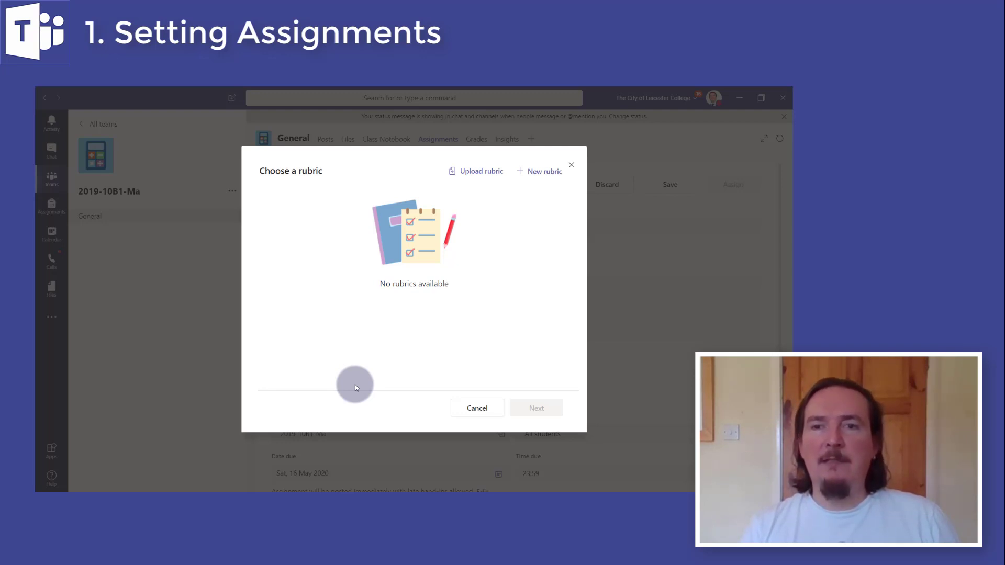
left_click(533, 174)
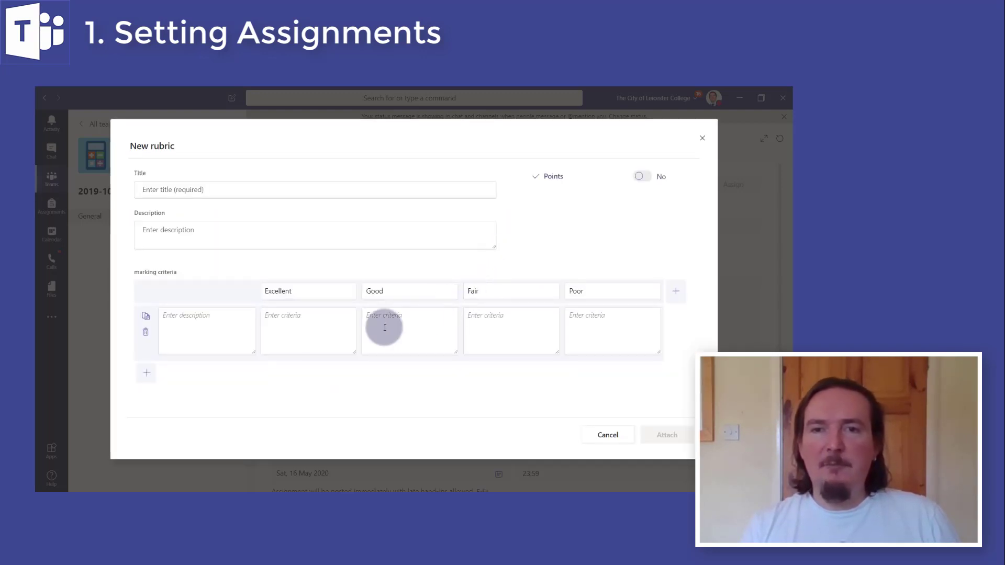
left_click(702, 140)
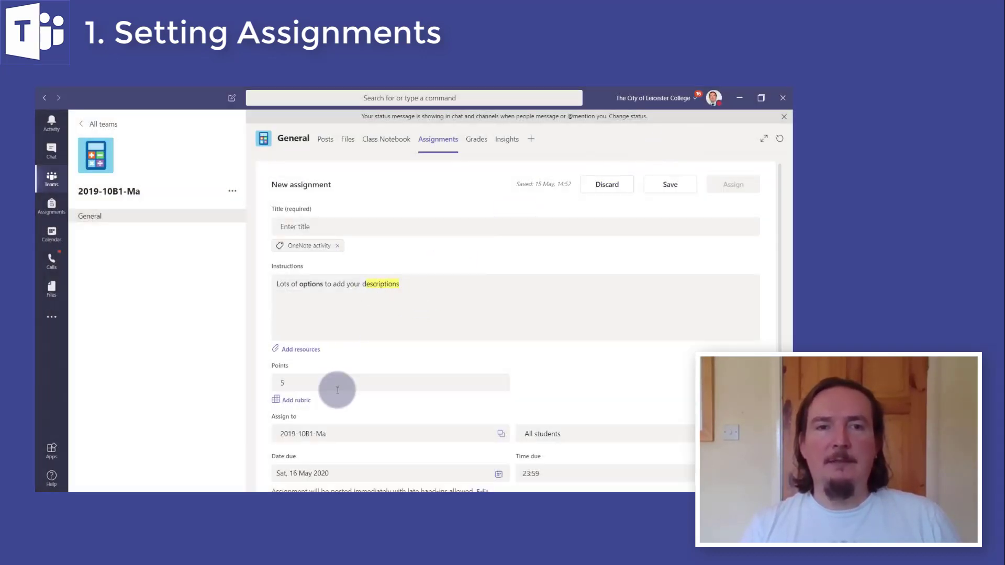
Add the class 2019-9A4-Ma to the classes that receive the assignment
scroll(332, 397, "down", 3)
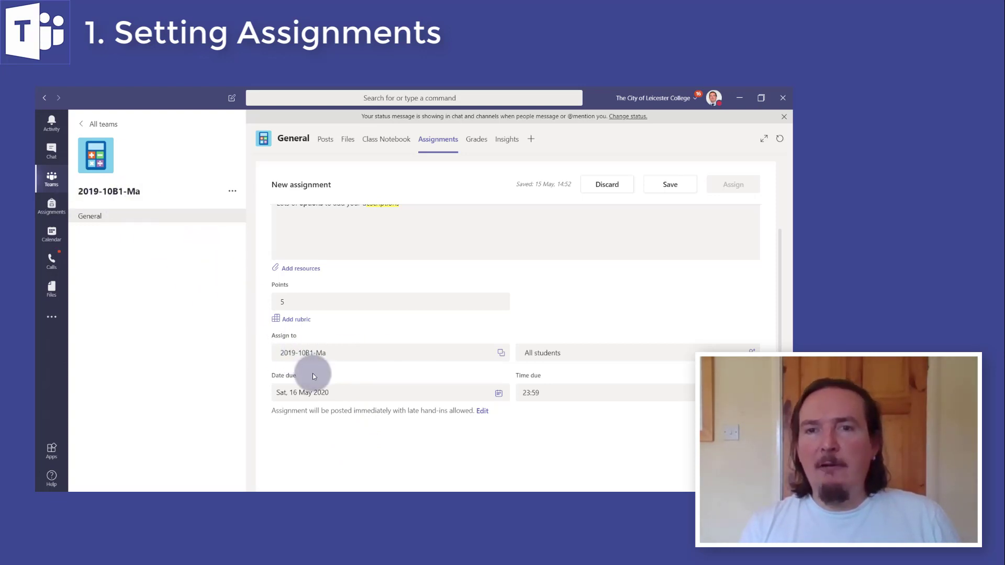
left_click(501, 357)
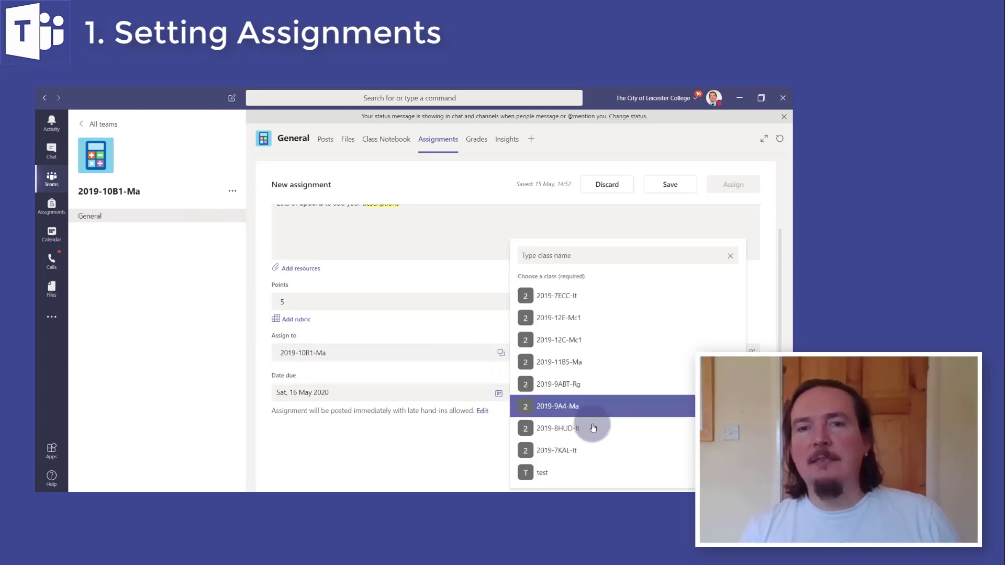
left_click(571, 410)
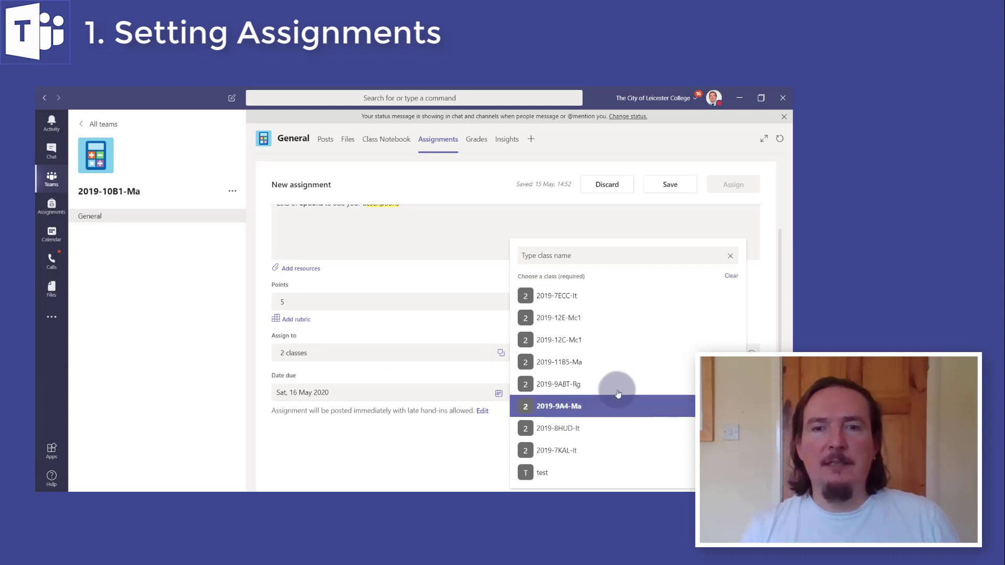
Remove the extra class from the assignment's recipients so that only 2019-10B1-Ma is assigned
left_click(731, 260)
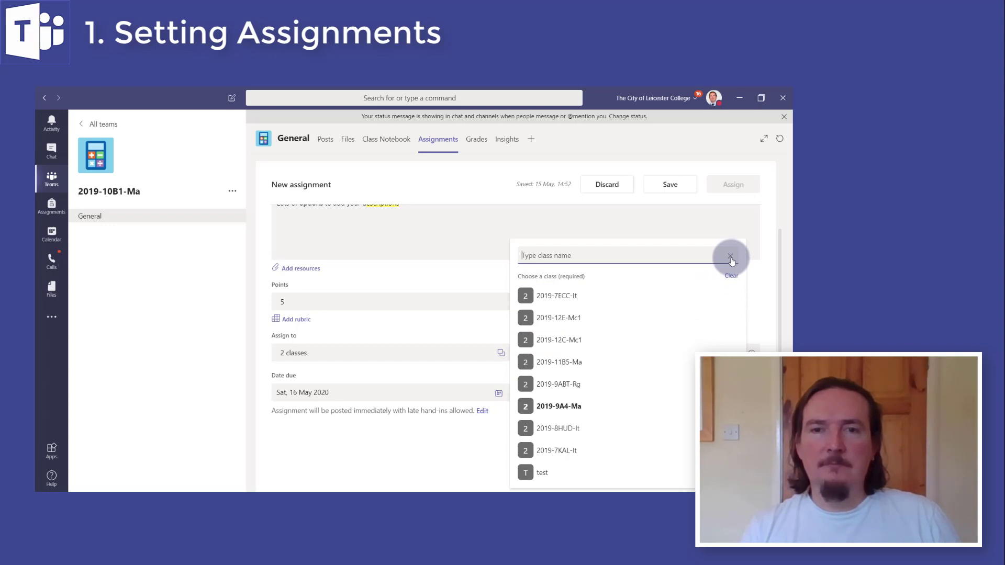
left_click(731, 257)
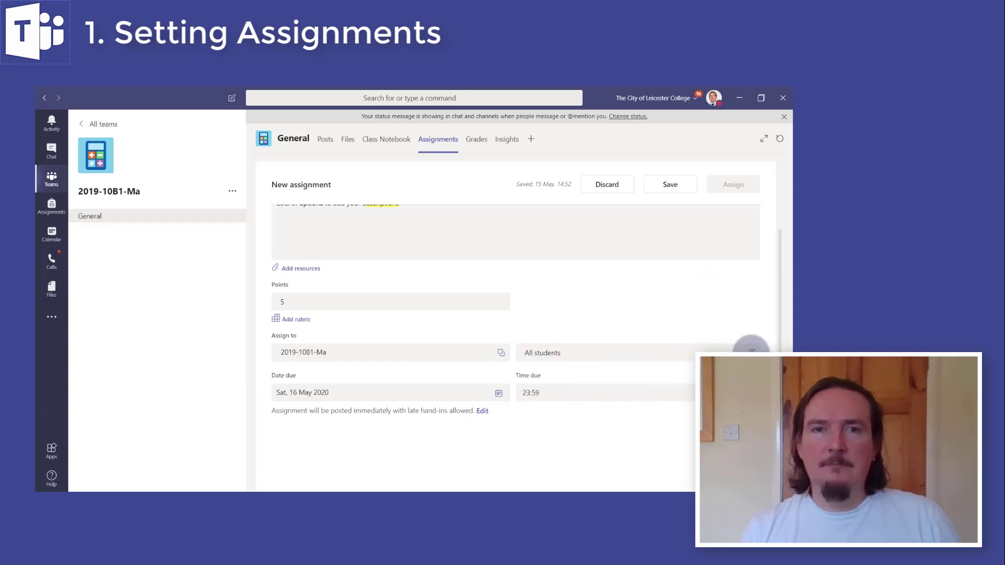
Limit the assignment to five individually chosen students of class 2019-10B1-Ma
left_click(752, 350)
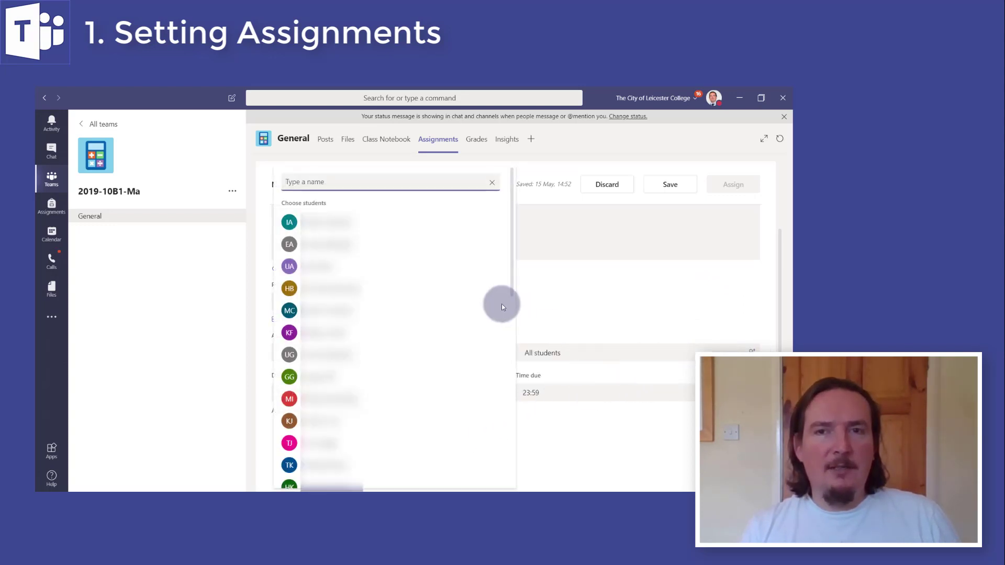
scroll(424, 262, "down", 3)
scroll(438, 325, "up", 2)
left_click(388, 269)
left_click(382, 304)
left_click(386, 327)
left_click(387, 350)
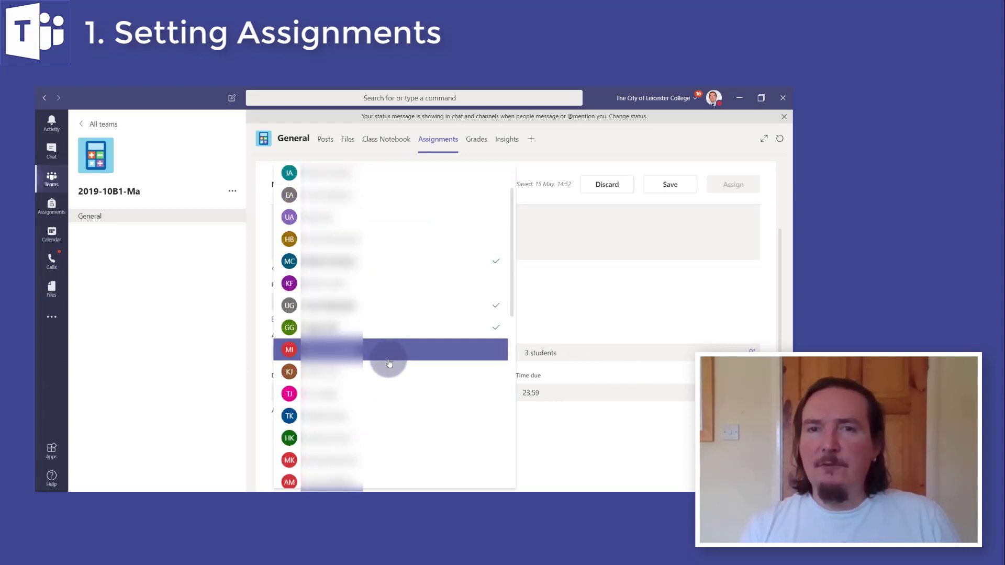
left_click(407, 392)
left_click(670, 432)
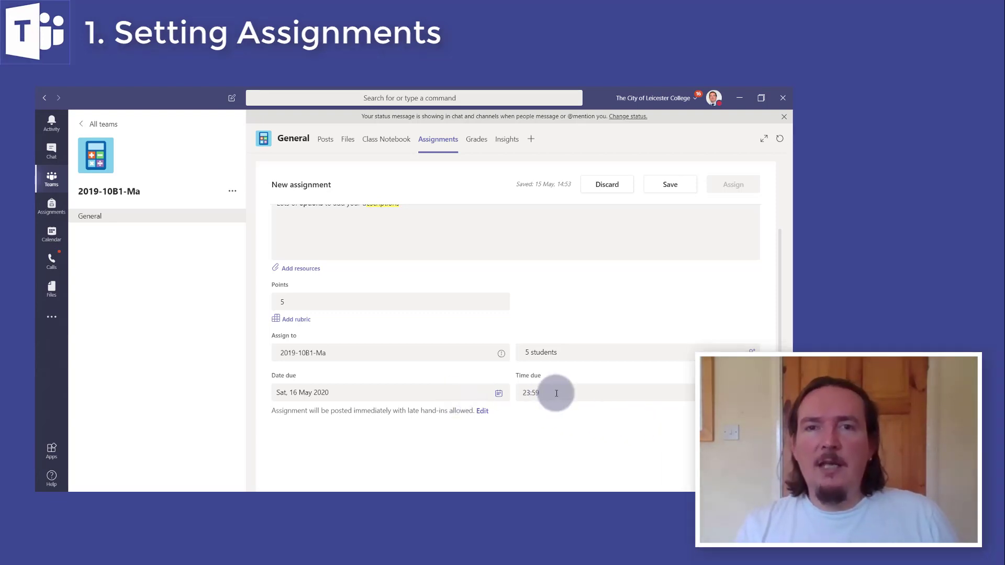
Set the assignment's due date to Friday 15 May 2020
left_click(499, 394)
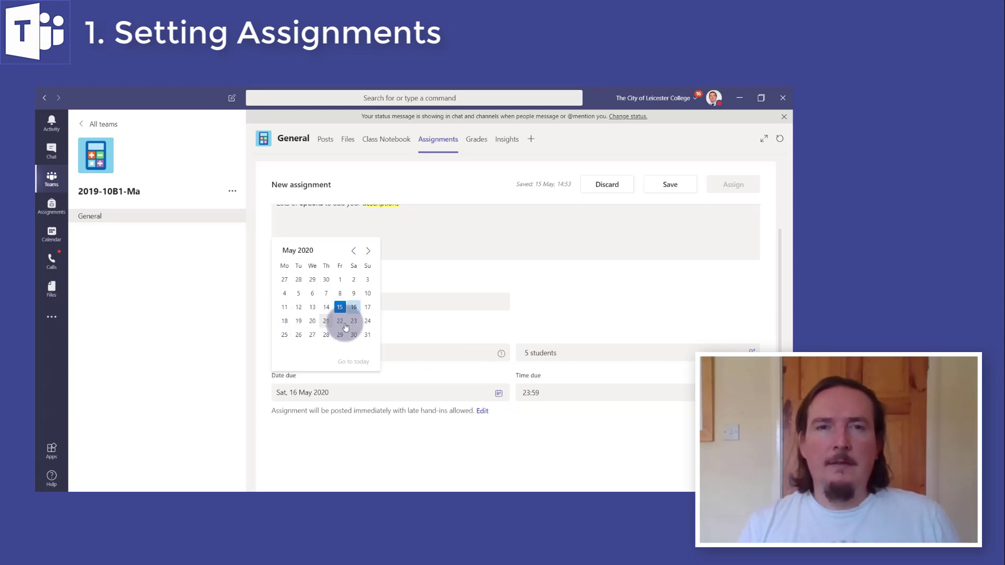
left_click(341, 307)
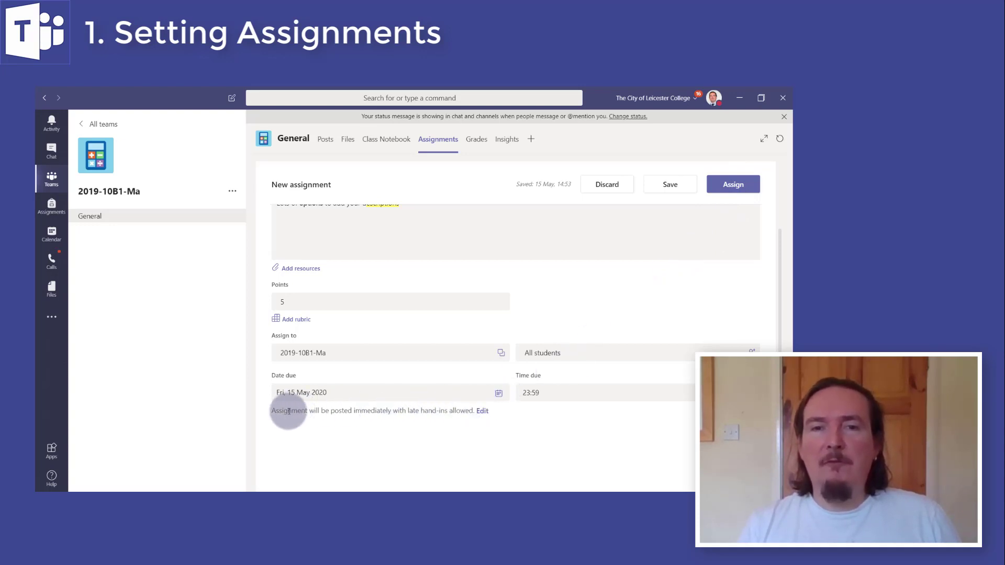
In the assignment timeline, schedule posting for Wednesday 20 May 2020 and set the due date to Friday 22 May 2020
left_click(482, 411)
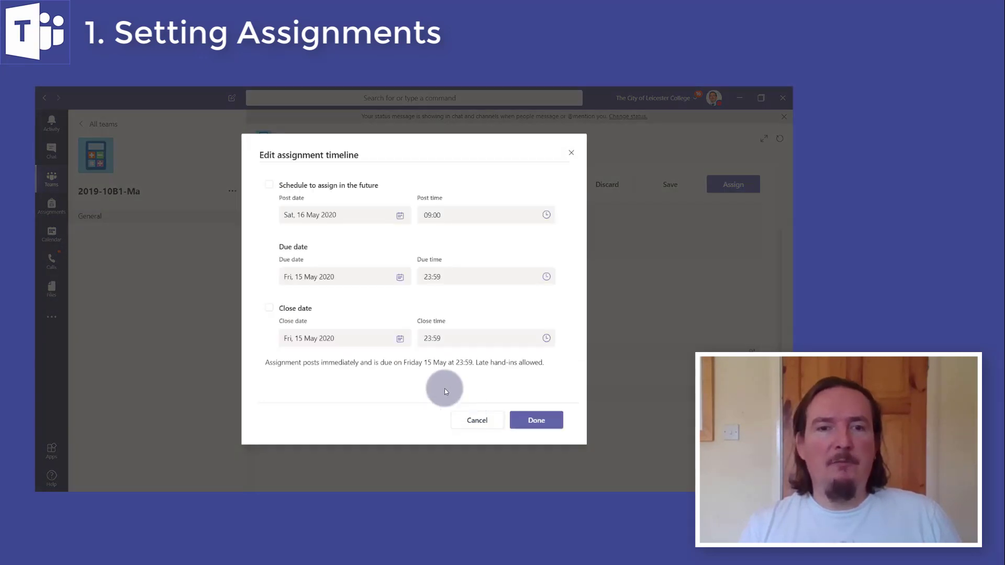
left_click(270, 184)
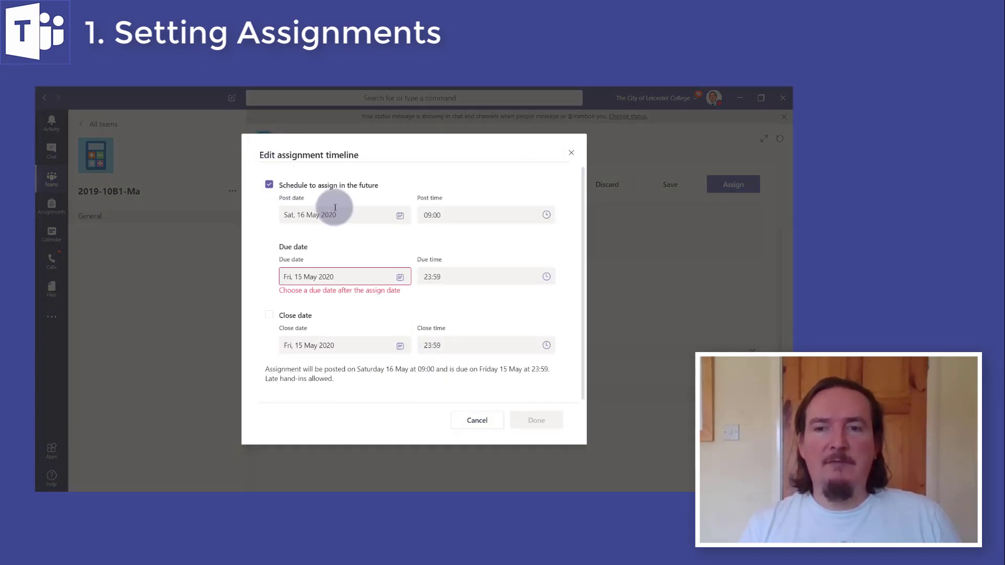
left_click(400, 216)
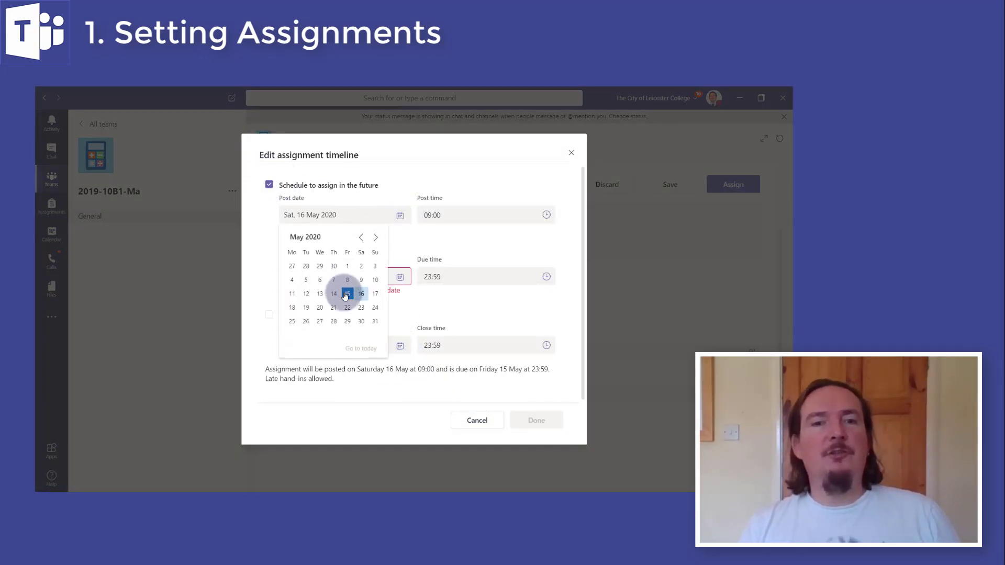
left_click(320, 308)
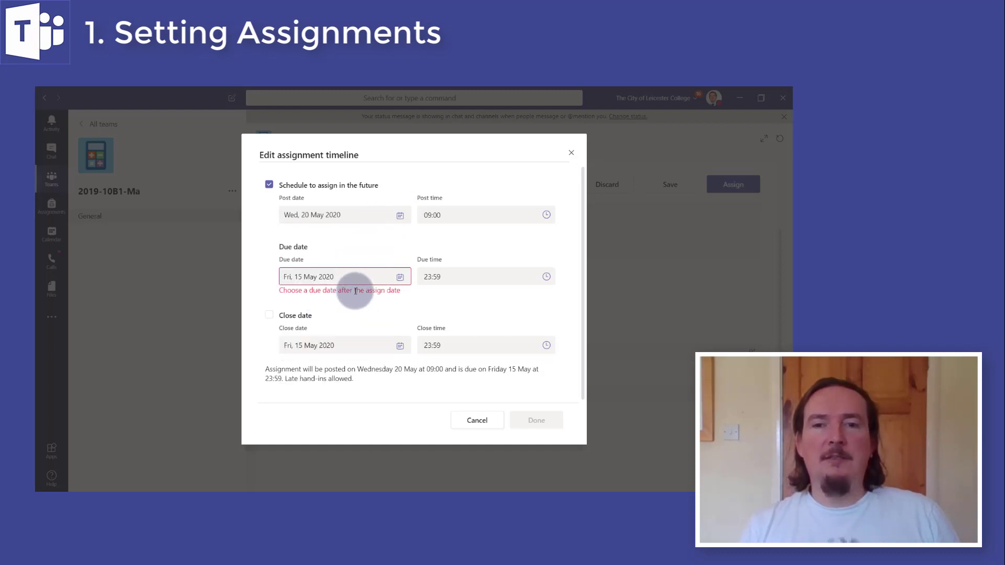
left_click(400, 276)
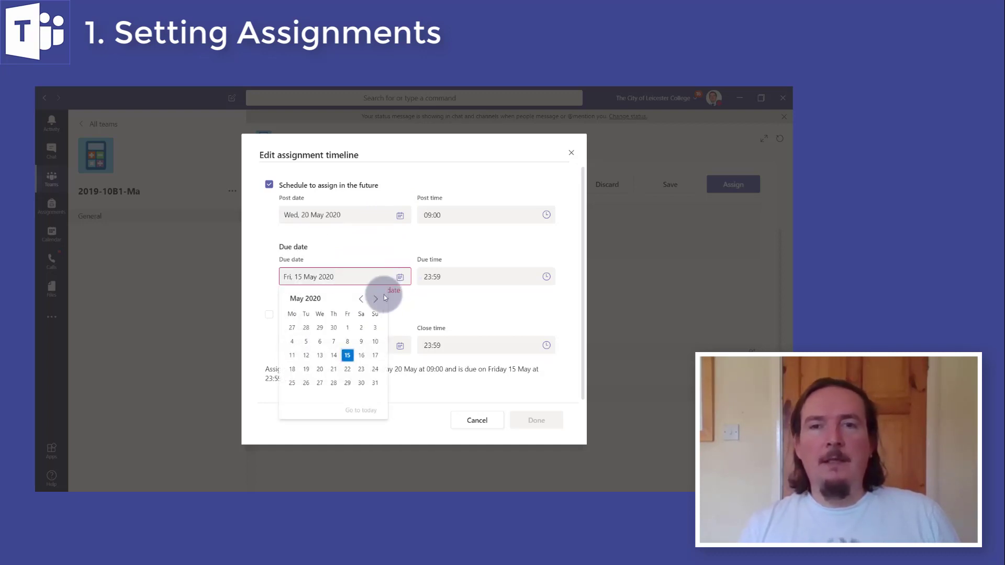
left_click(347, 369)
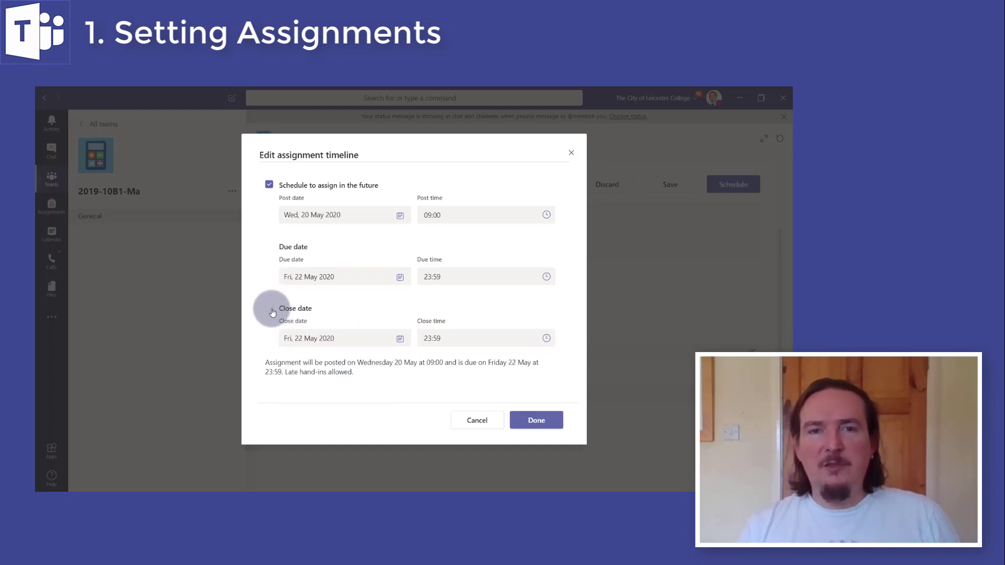
Enable a close date of Friday 29 May 2020 for late hand-ins and apply the assignment timeline
left_click(270, 309)
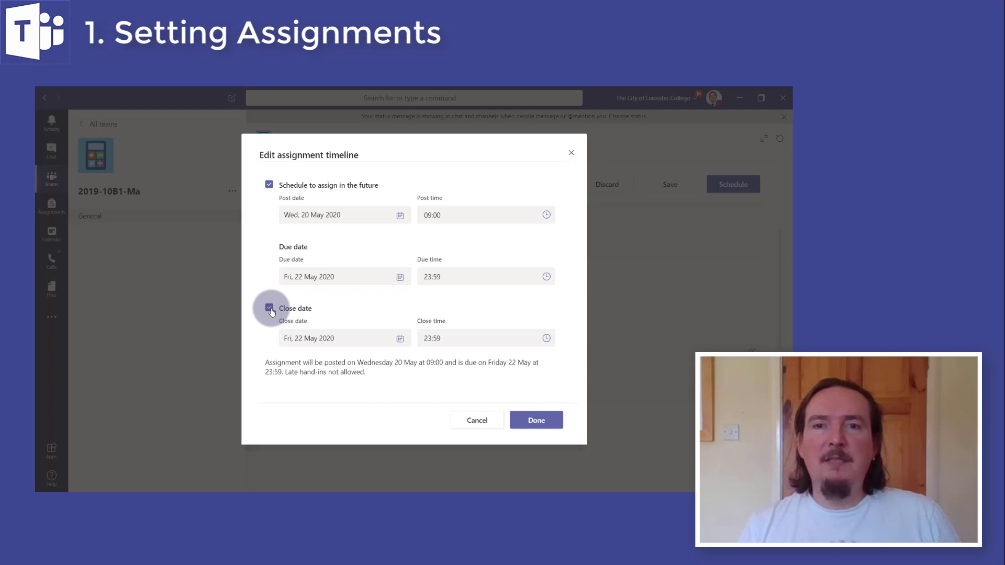
left_click(400, 339)
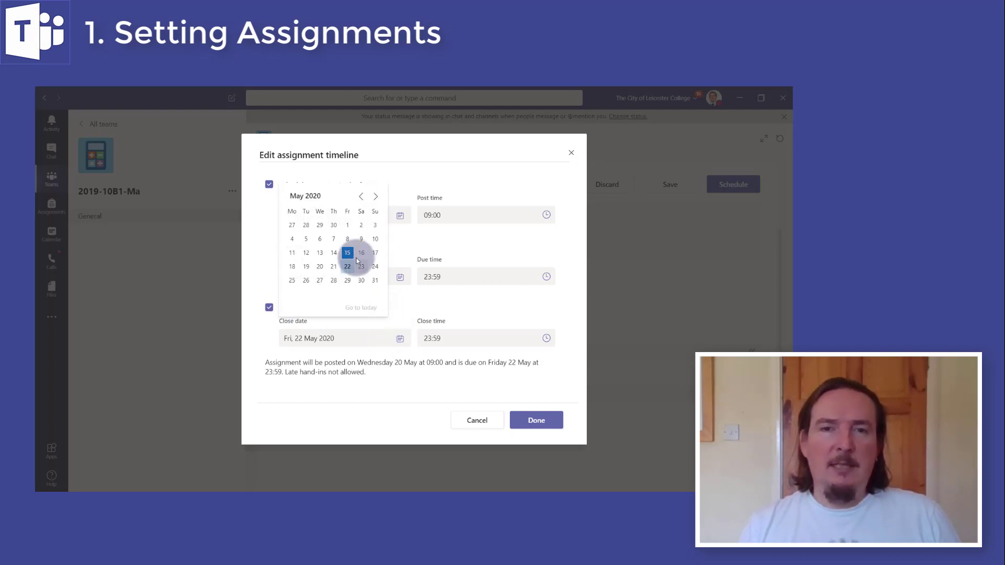
left_click(347, 280)
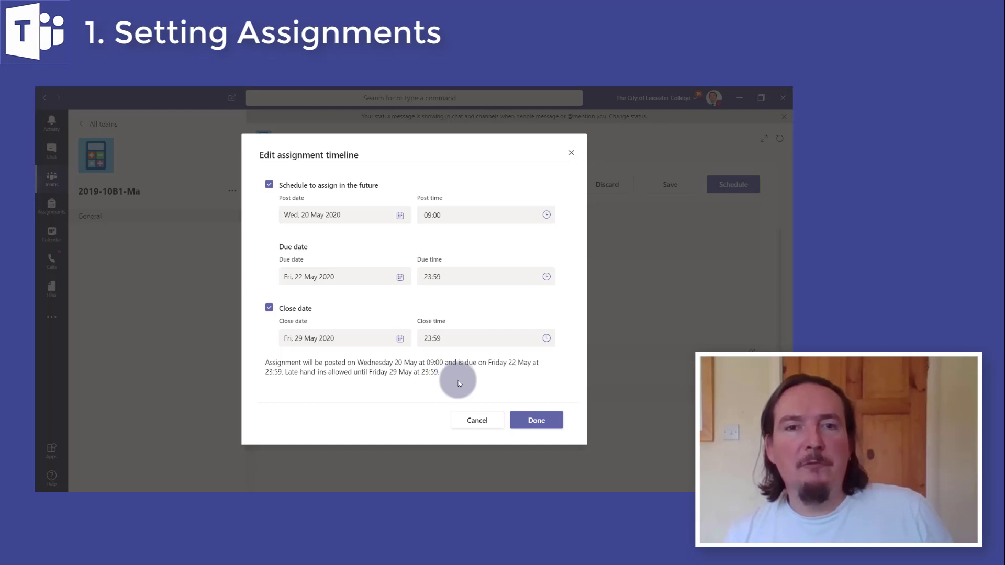
left_click(538, 419)
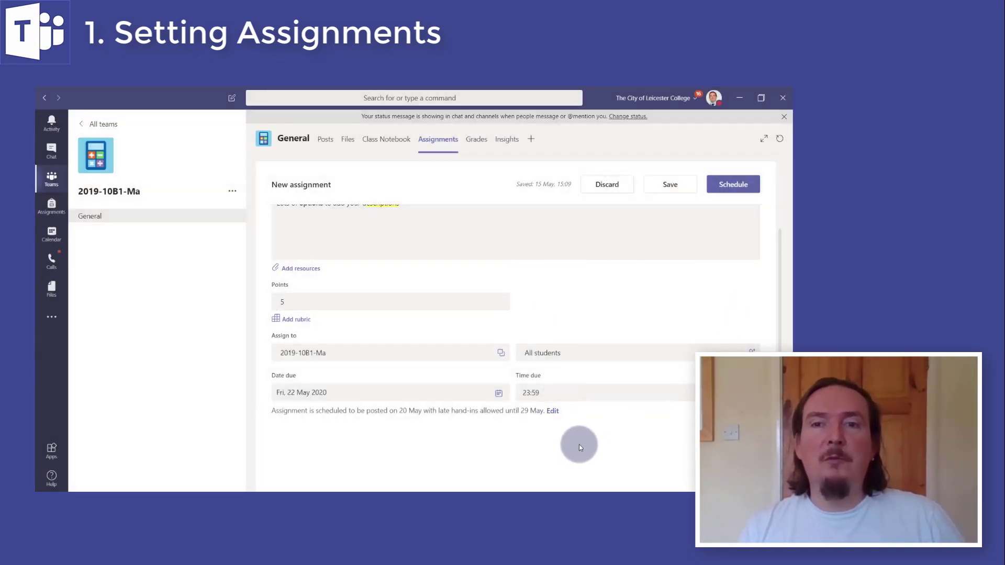
scroll(579, 445, "up", 3)
scroll(579, 445, "down", 3)
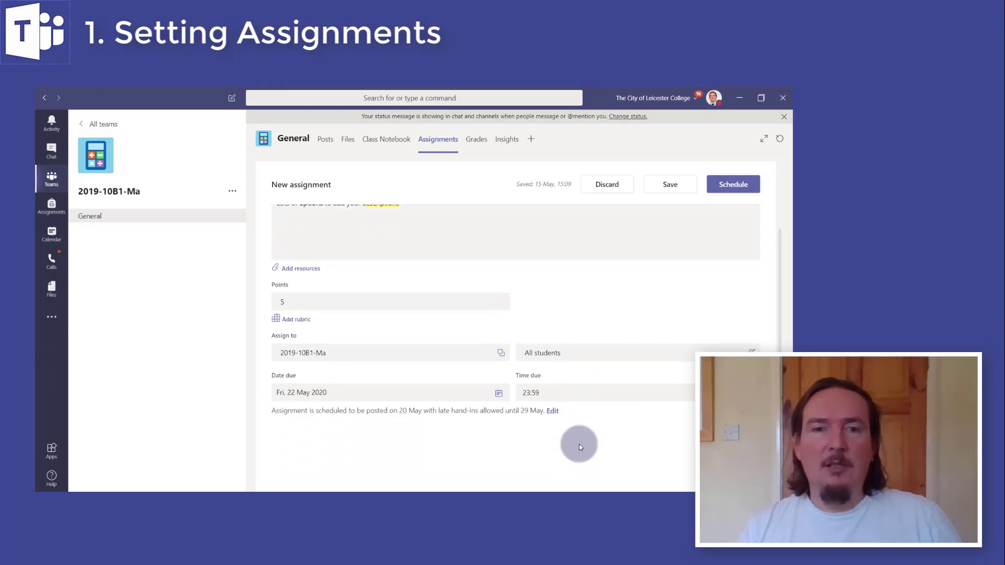
scroll(579, 444, "up", 3)
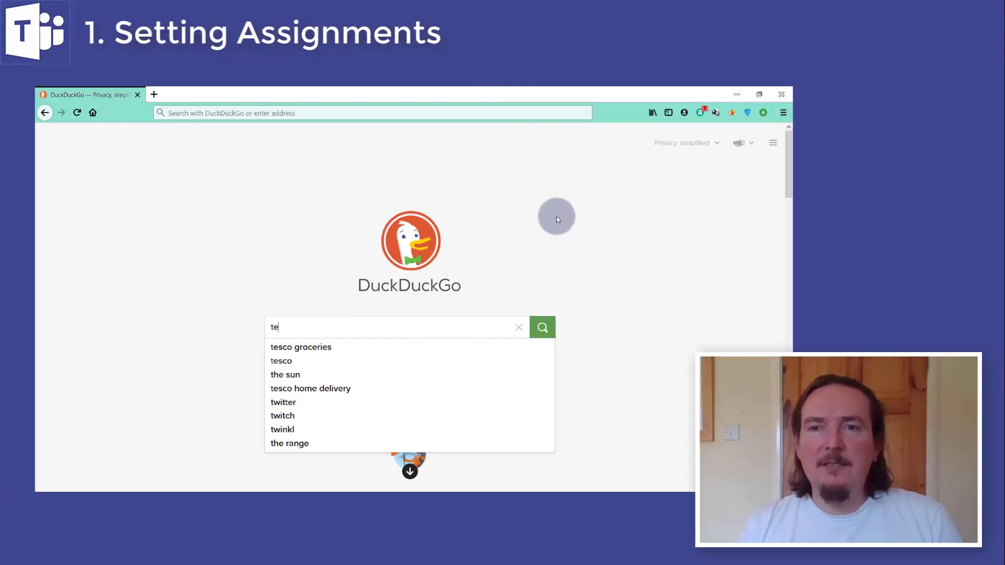
Search the web with DuckDuckGo for "teams user voice" and open the Microsoft Teams UserVoice site
type("ams user voice")
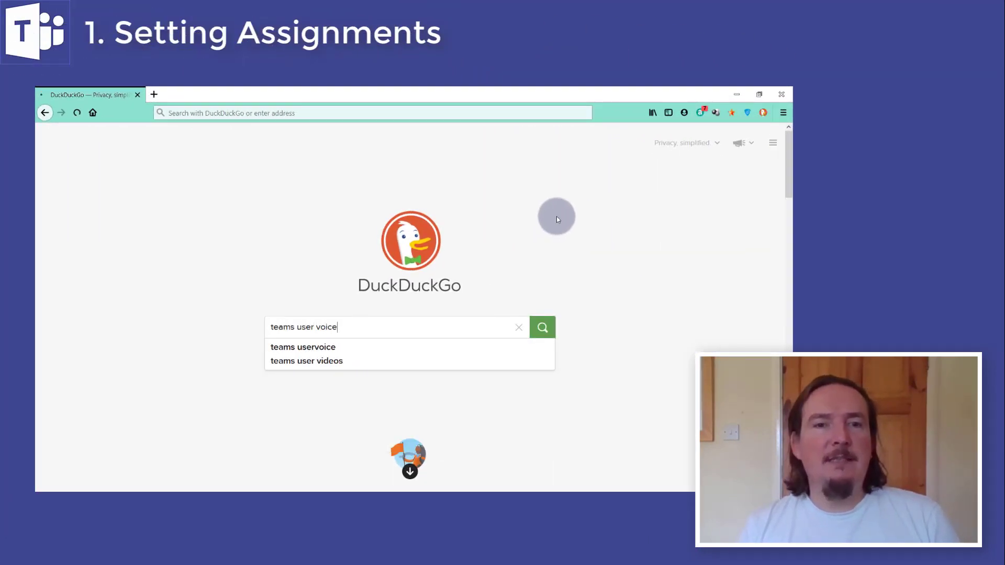
key("Return")
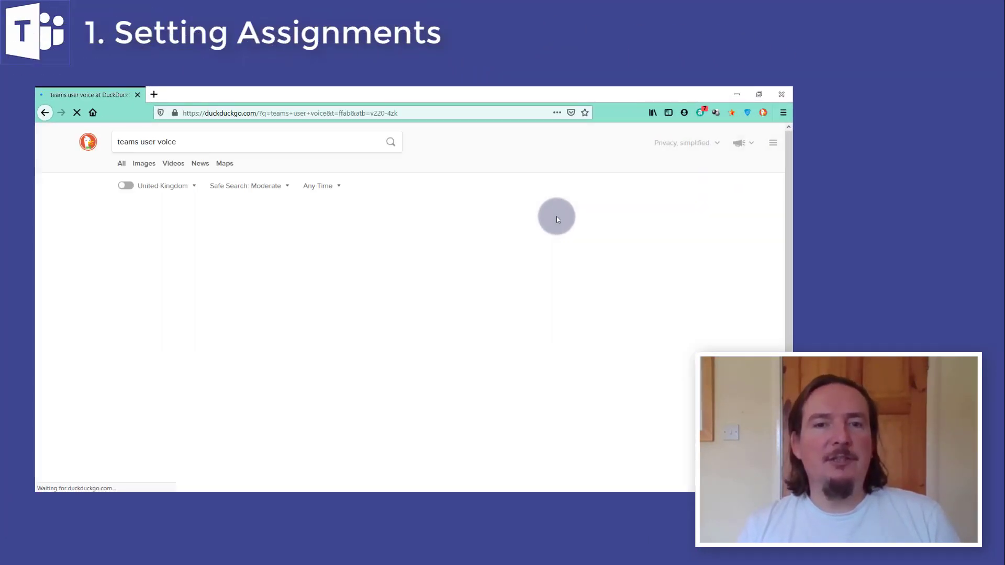
left_click(198, 210)
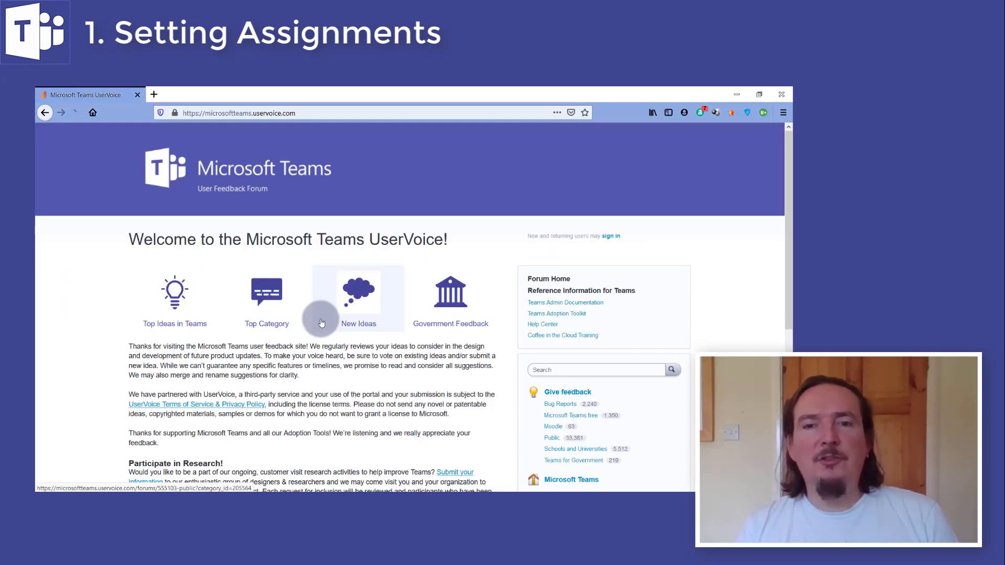
Open the Schools and Universities feedback forum and look through its top ideas and their development status
scroll(314, 314, "down", 3)
scroll(322, 323, "down", 2)
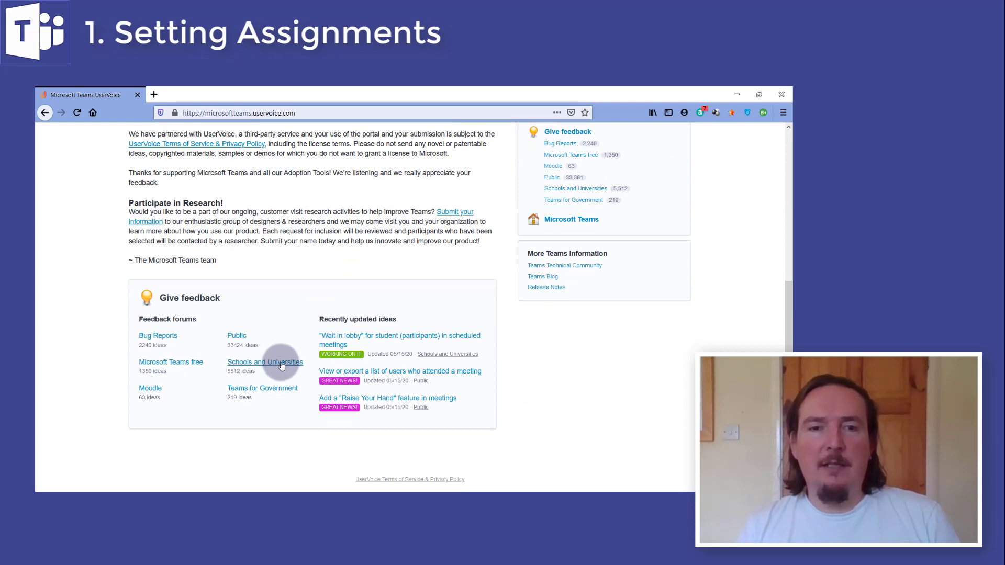
left_click(264, 363)
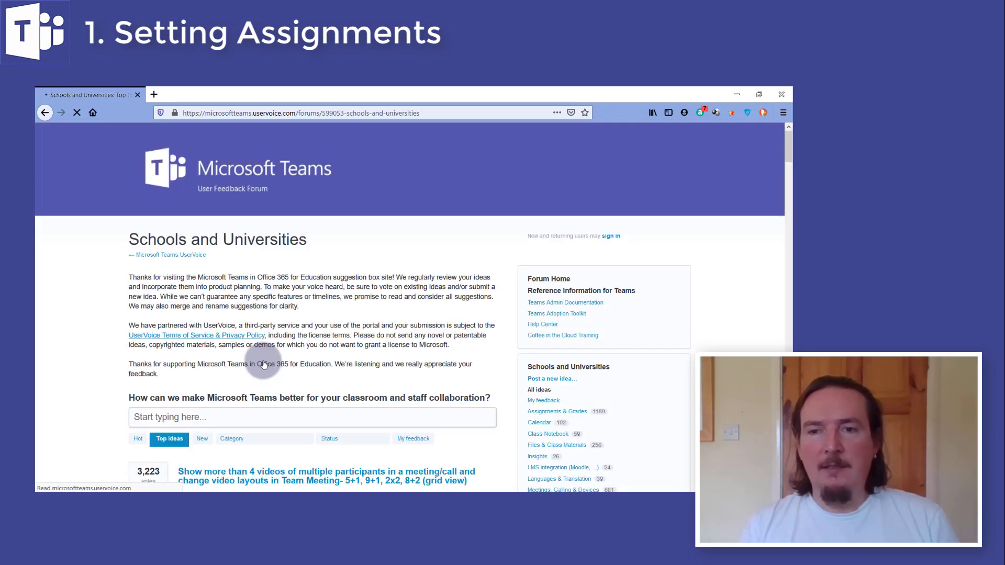
scroll(263, 361, "down", 3)
scroll(263, 360, "down", 2)
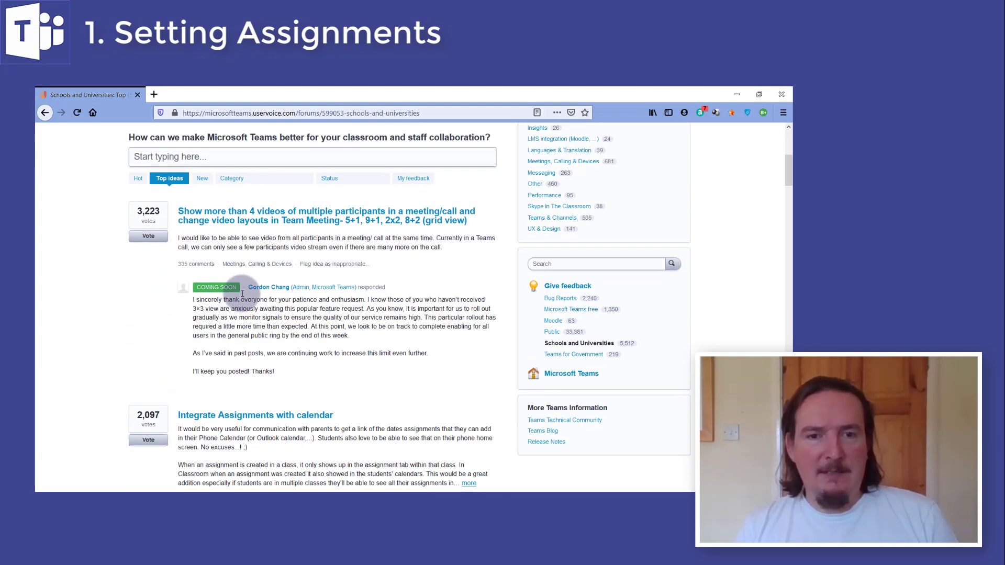
scroll(215, 324, "down", 5)
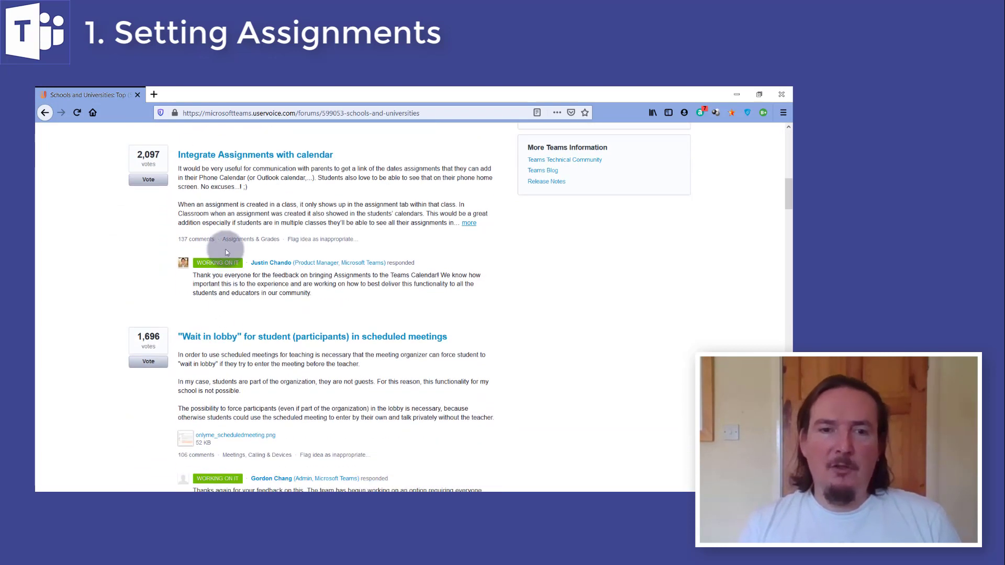
scroll(208, 360, "down", 3)
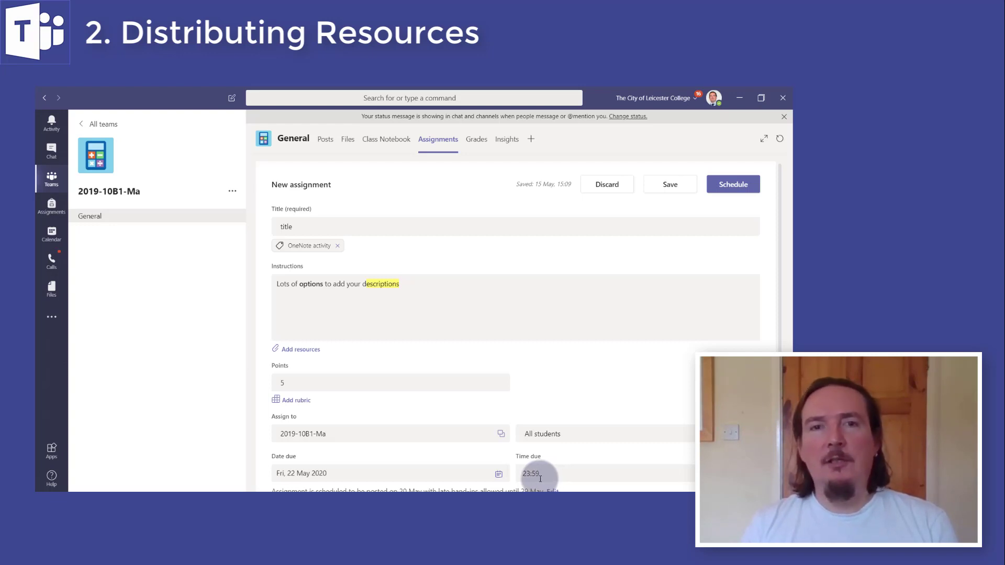
Attach "Averages and Range - From a list.docx" from the OneDrive Attachments folder to the assignment in Teams
left_click(305, 350)
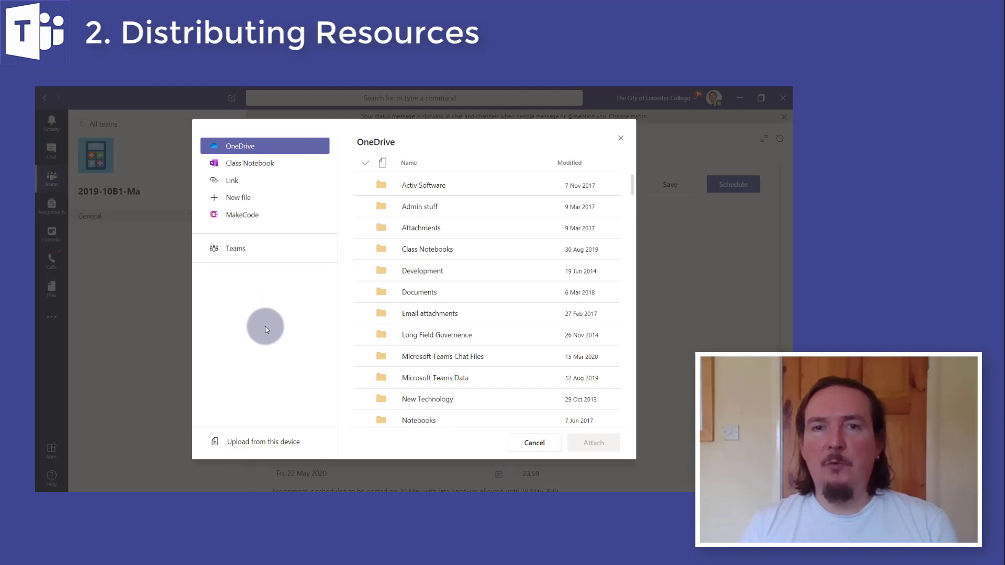
left_click(429, 236)
scroll(440, 277, "down", 3)
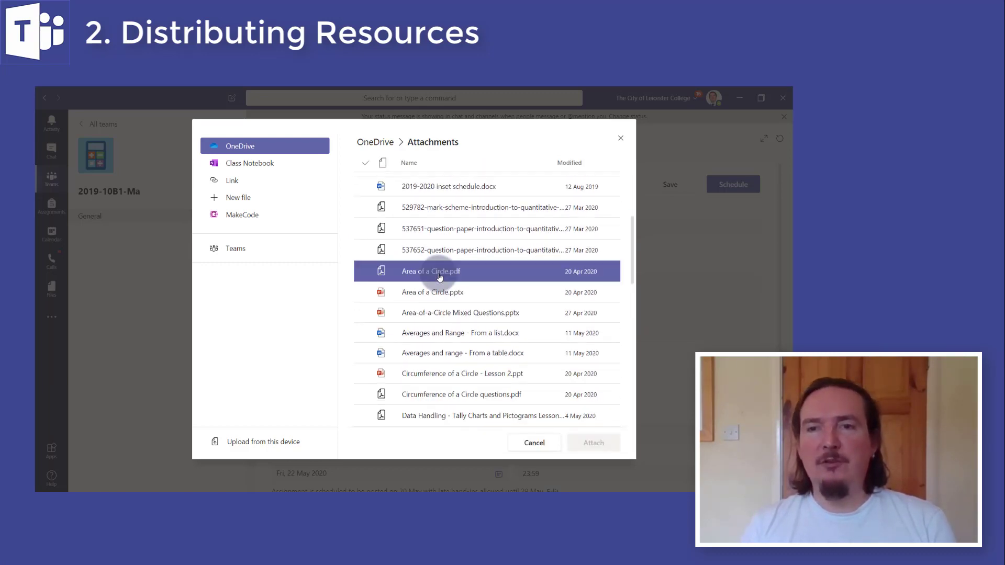
scroll(440, 277, "down", 1)
left_click(449, 285)
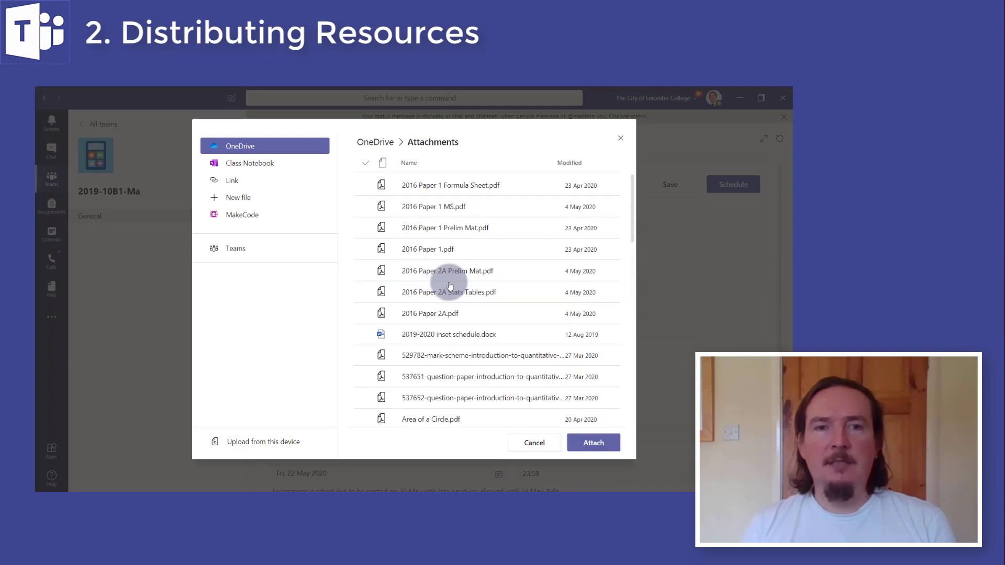
left_click(599, 444)
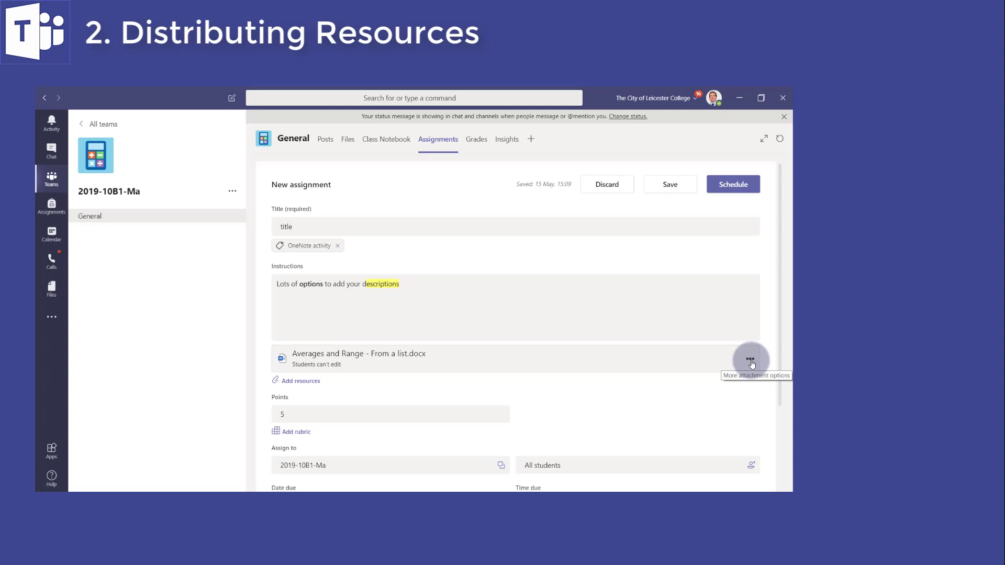
Set the attached Averages and Range document so that students edit their own copy
left_click(751, 361)
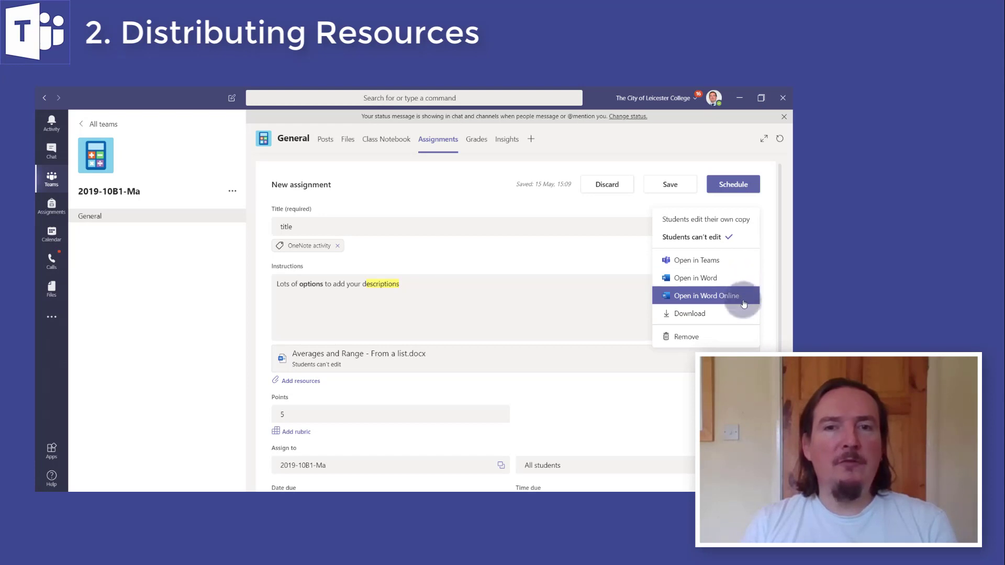
left_click(726, 224)
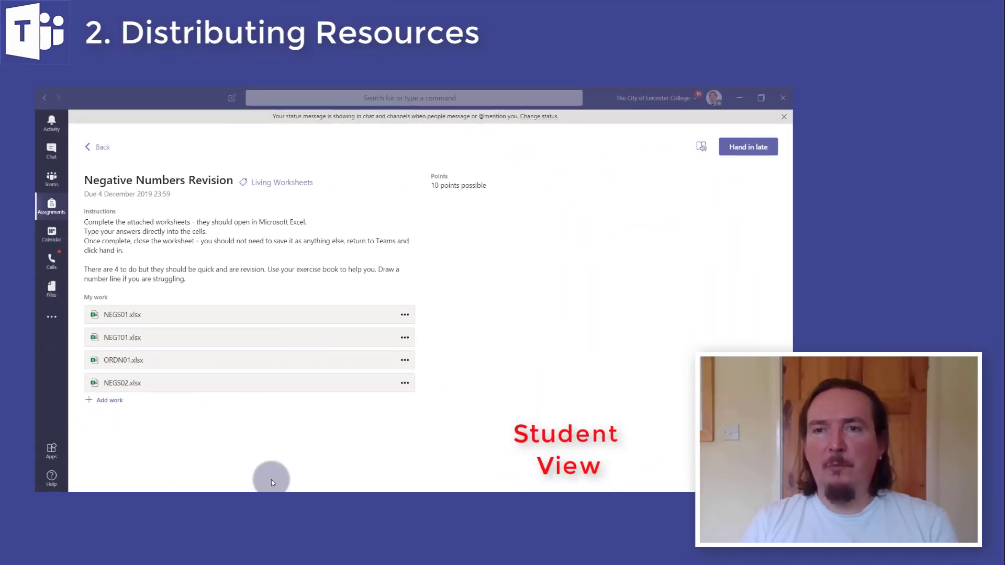
Enter 8, 7 and 6 as the first three answers in NEGS01.xlsx and hand in the Negative Numbers Revision assignment late
left_click(233, 315)
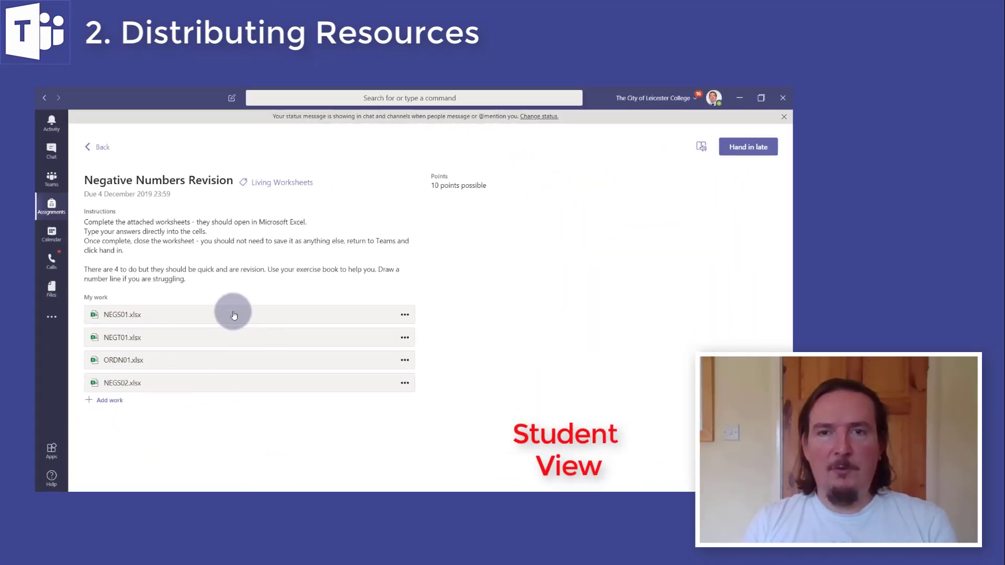
left_click(173, 269)
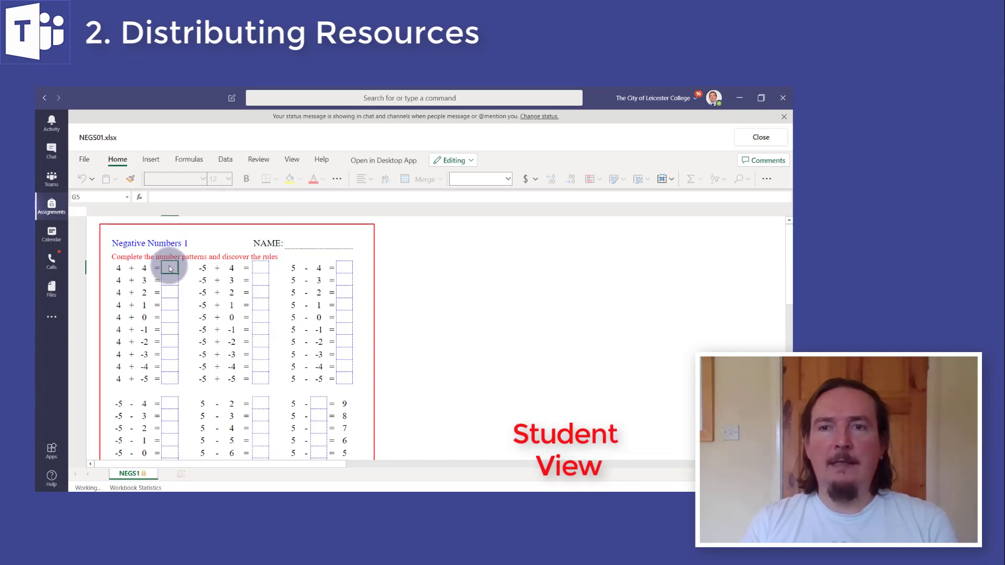
type("8")
key("Return")
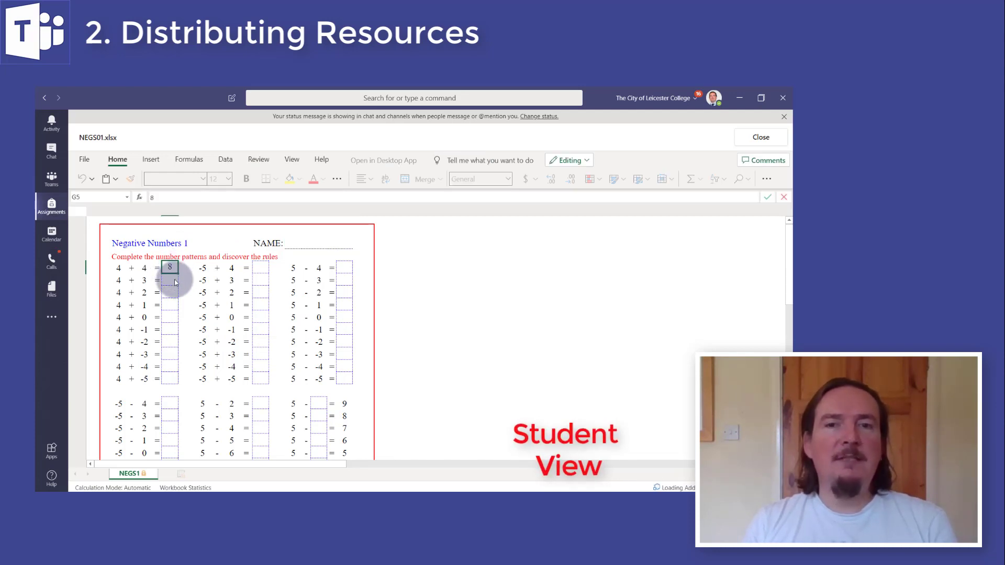
type("7")
key("Return")
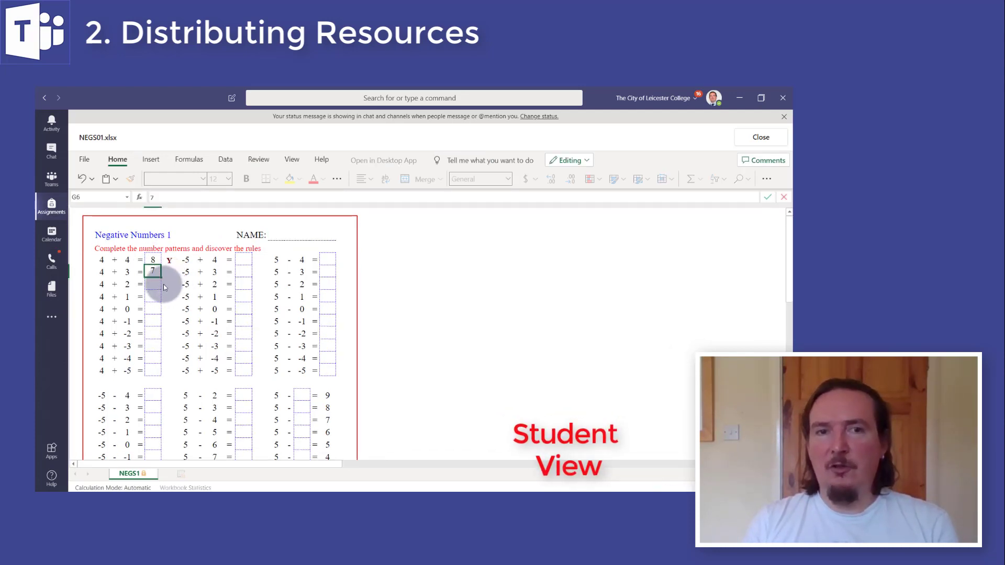
type("6")
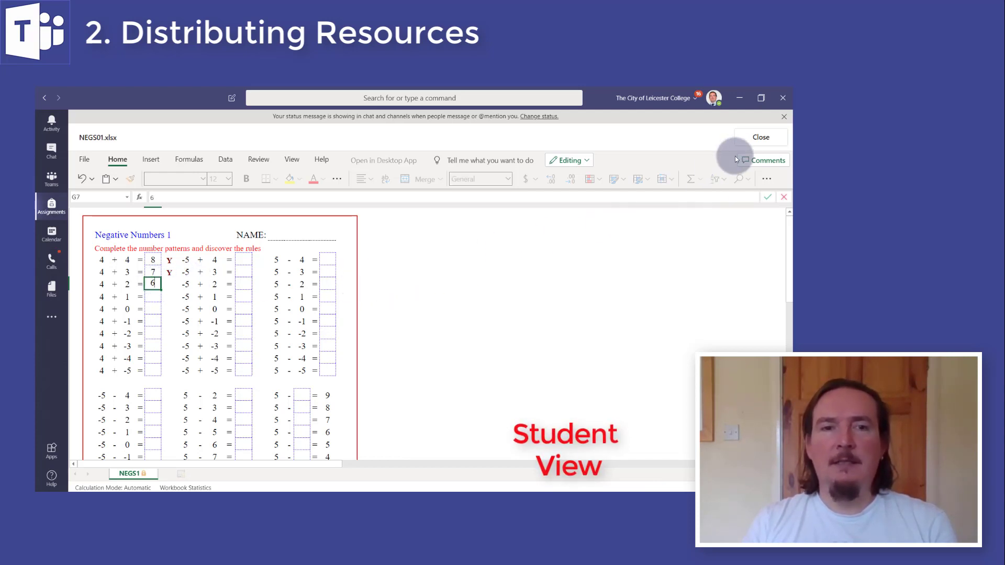
left_click(762, 137)
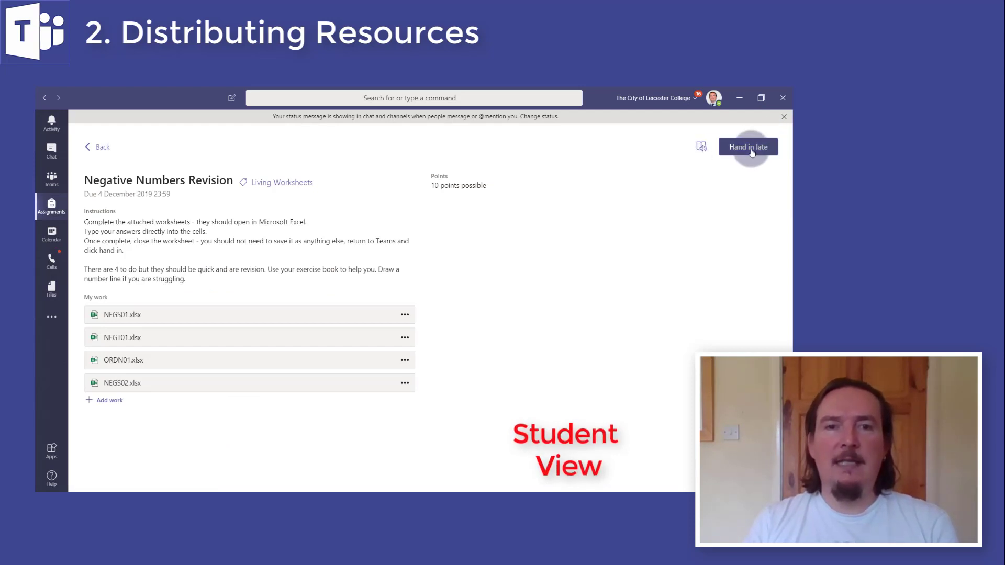
left_click(751, 151)
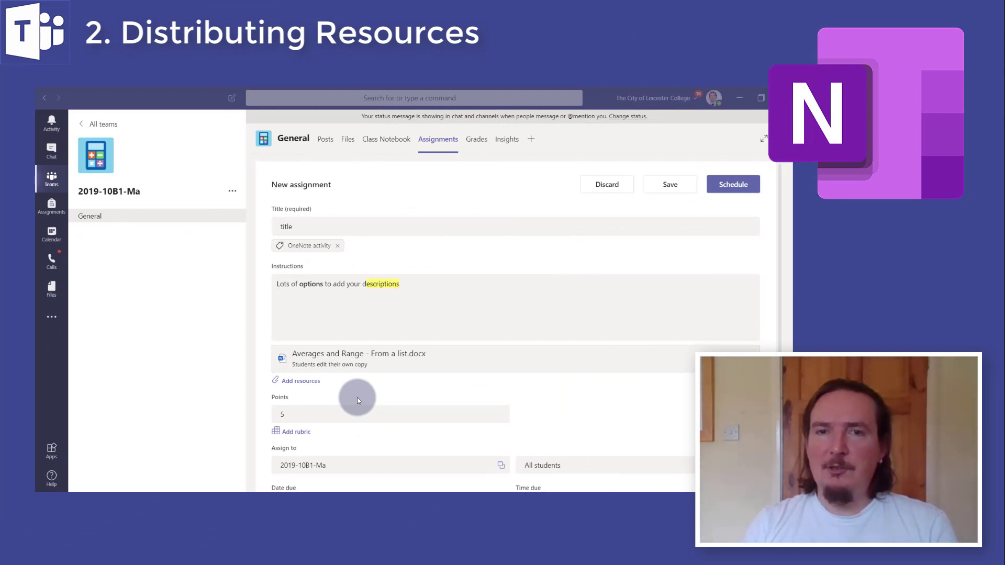
Attach the Class Notebook page "Proof - Exam questions" from Home Learning Work in the Content Library, copying it to the students' My Notes section
left_click(303, 383)
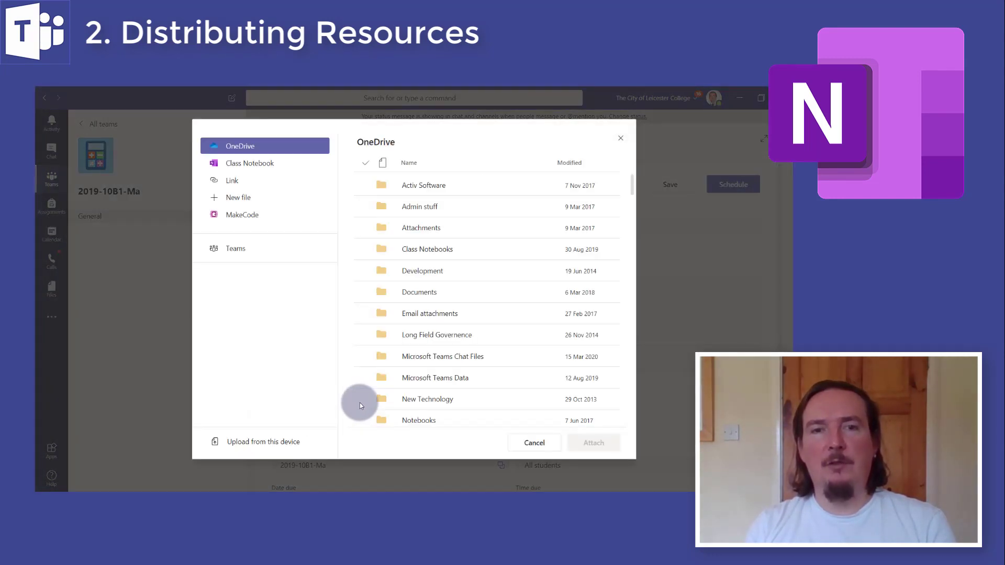
left_click(257, 166)
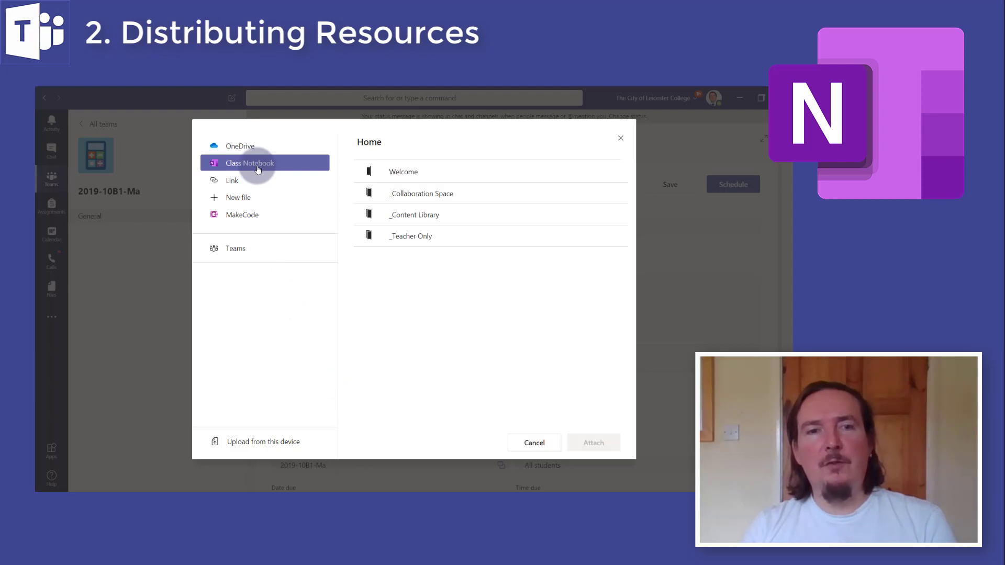
left_click(421, 216)
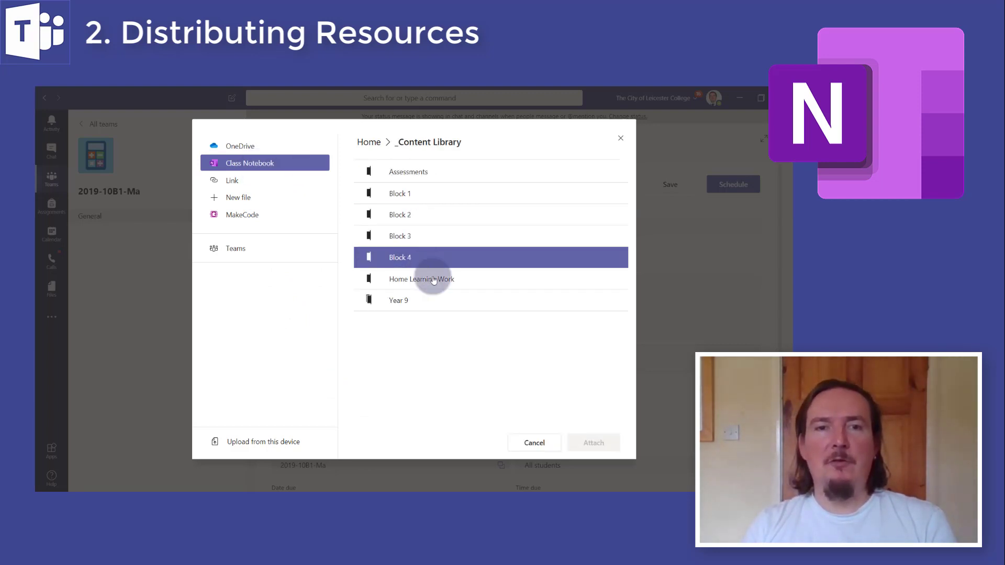
left_click(441, 286)
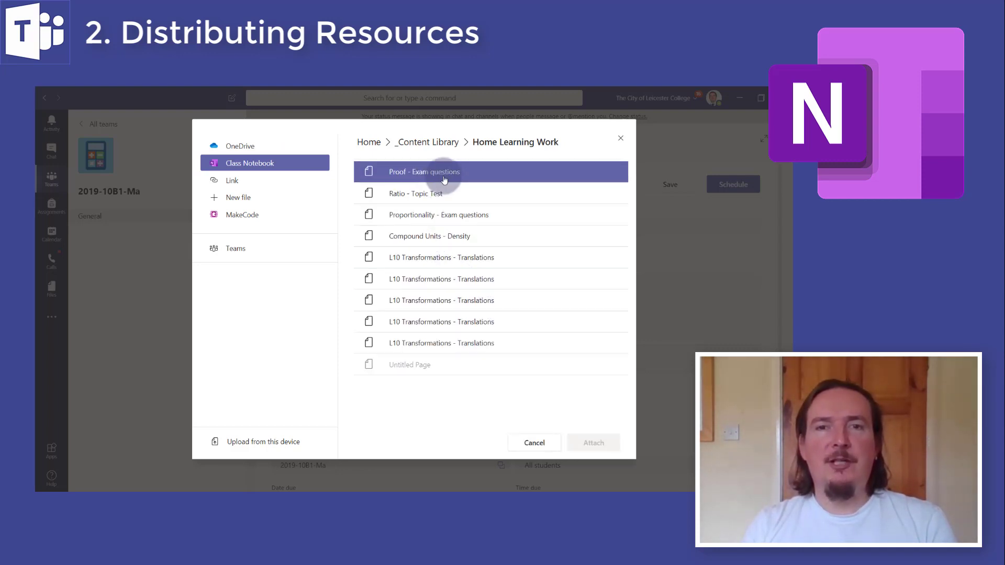
left_click(445, 180)
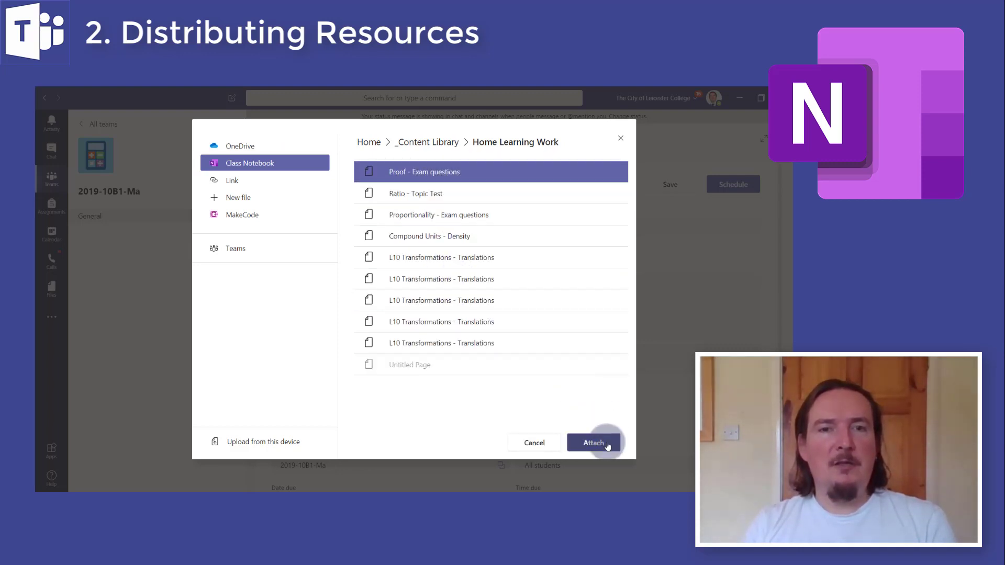
left_click(603, 443)
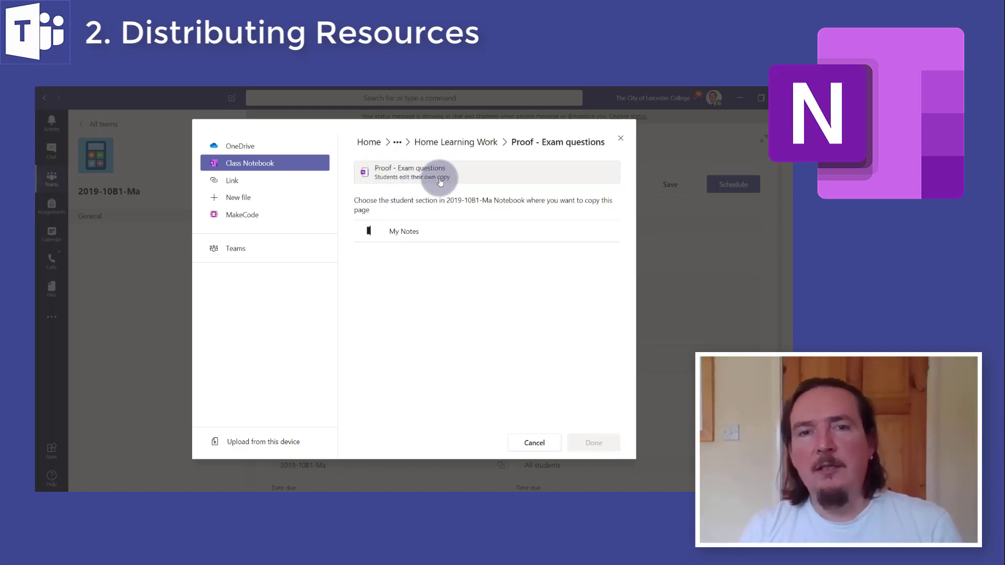
left_click(386, 234)
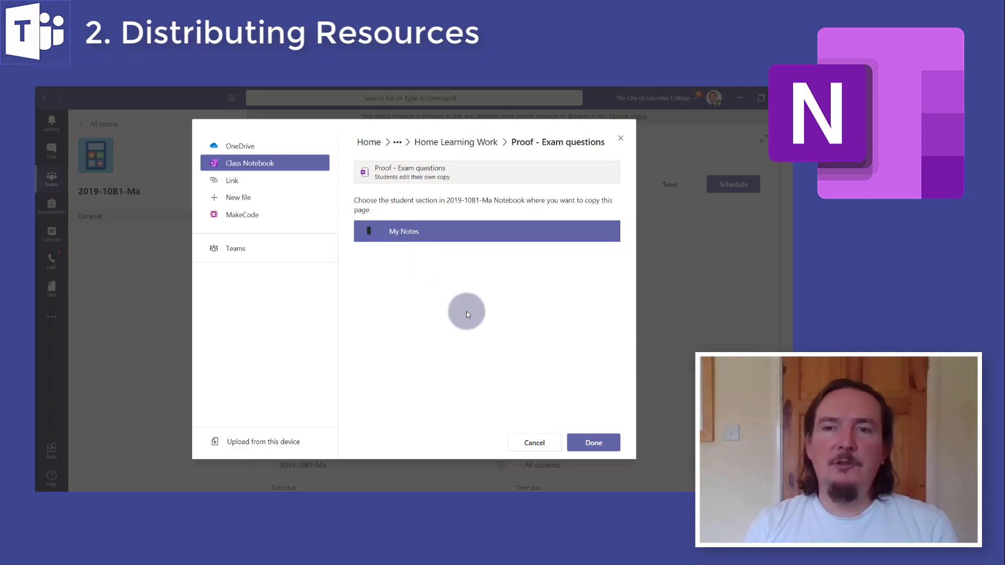
left_click(613, 448)
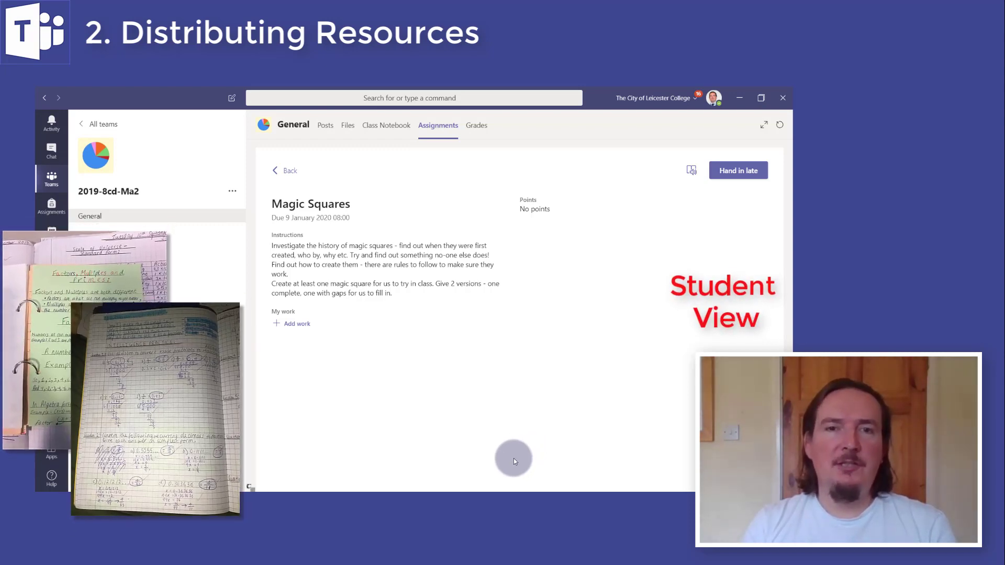
Add the OneDrive image 20180317_112311055_iOS.jpg as student work to the Magic Squares assignment
left_click(296, 325)
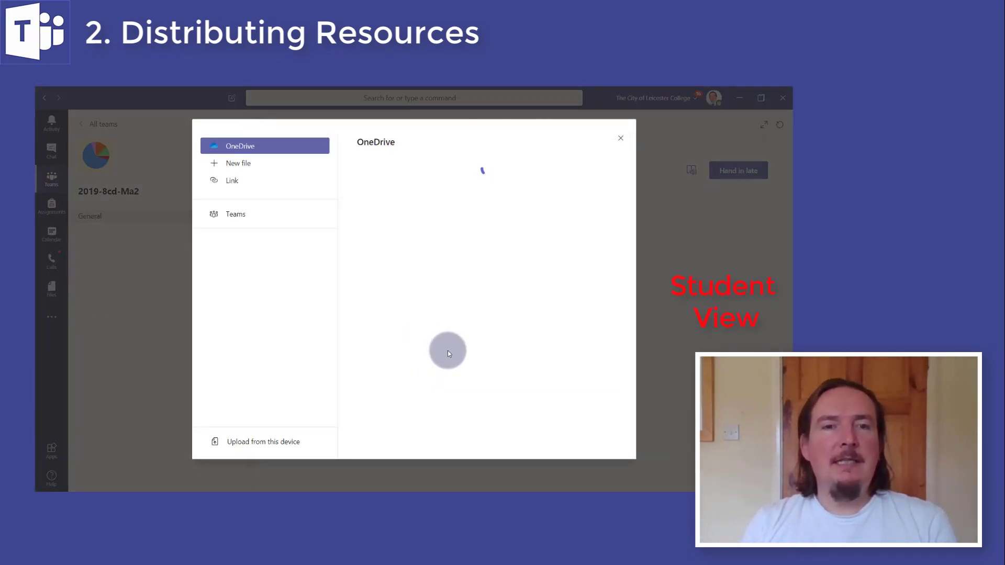
scroll(448, 351, "down", 7)
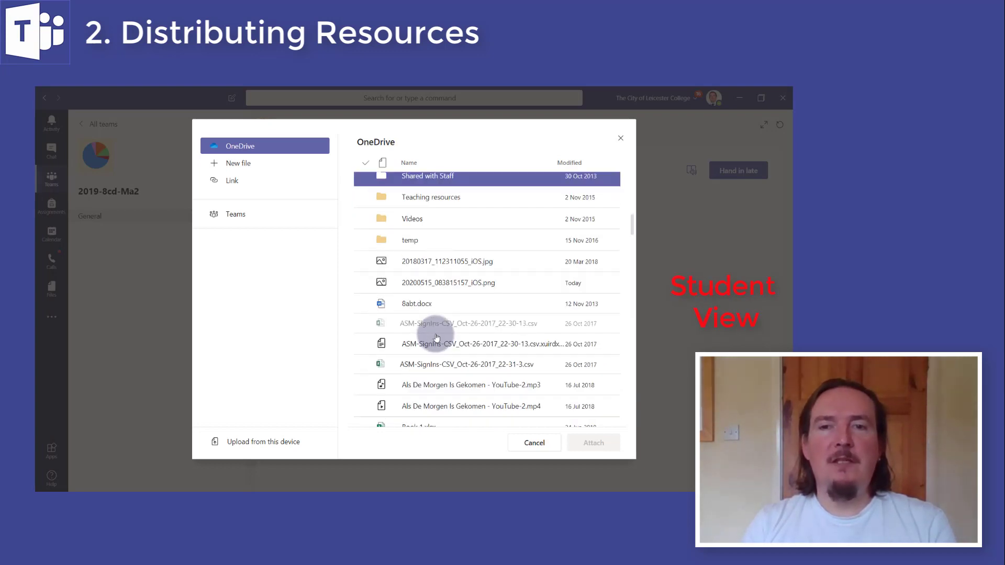
left_click(460, 267)
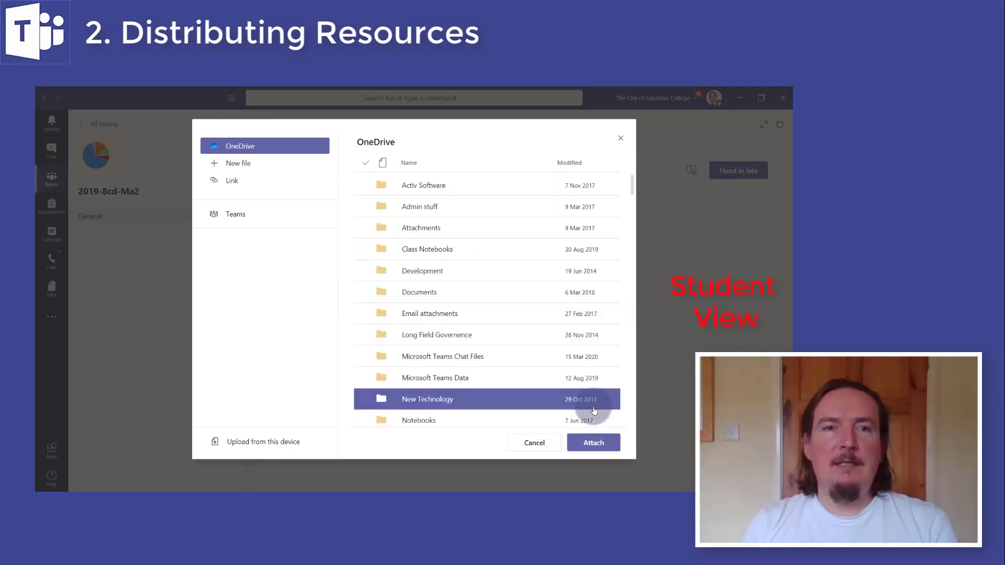
left_click(600, 443)
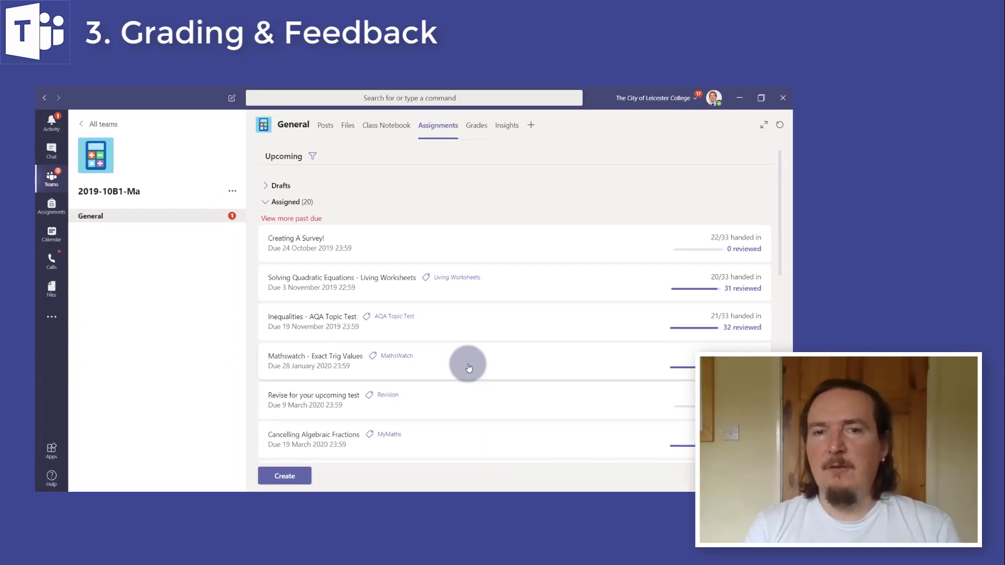
Expand the marked assignments of the 2019-10B1-Ma class and open "Transformations - All Transformations"
scroll(462, 439, "down", 15)
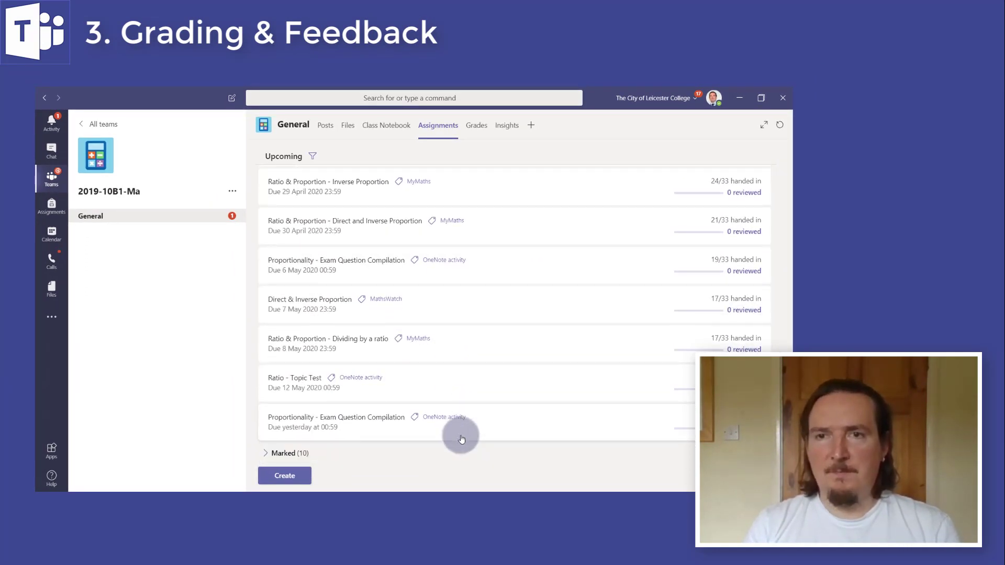
left_click(286, 453)
scroll(385, 449, "down", 3)
scroll(385, 448, "down", 3)
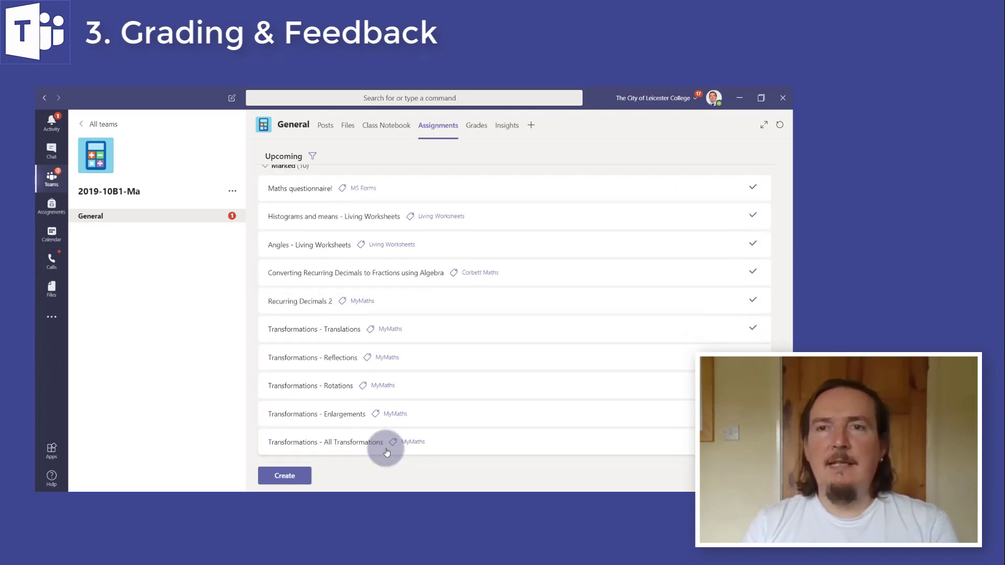
left_click(338, 443)
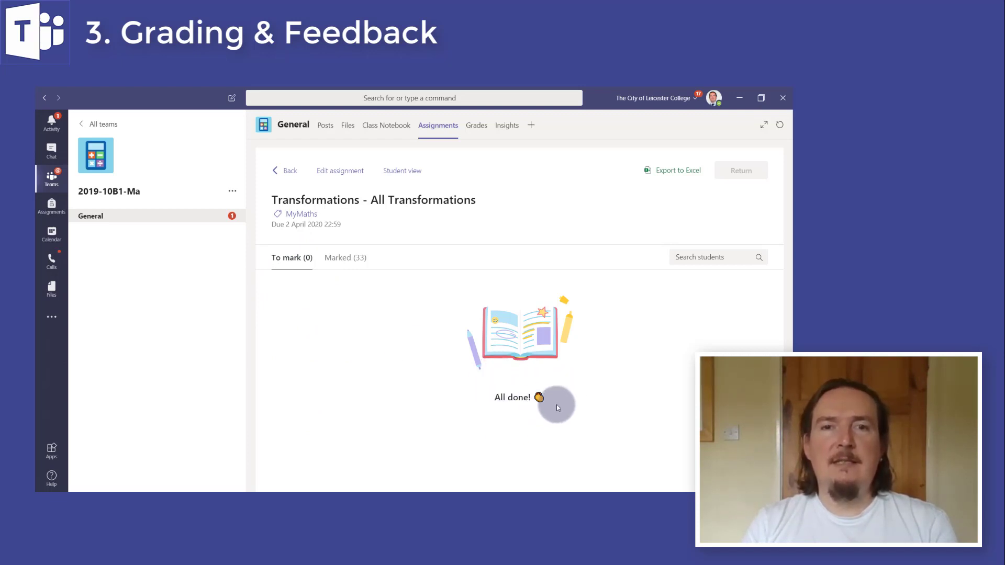
Look through the assignment's marked students, checking their return status, feedback and points
left_click(347, 259)
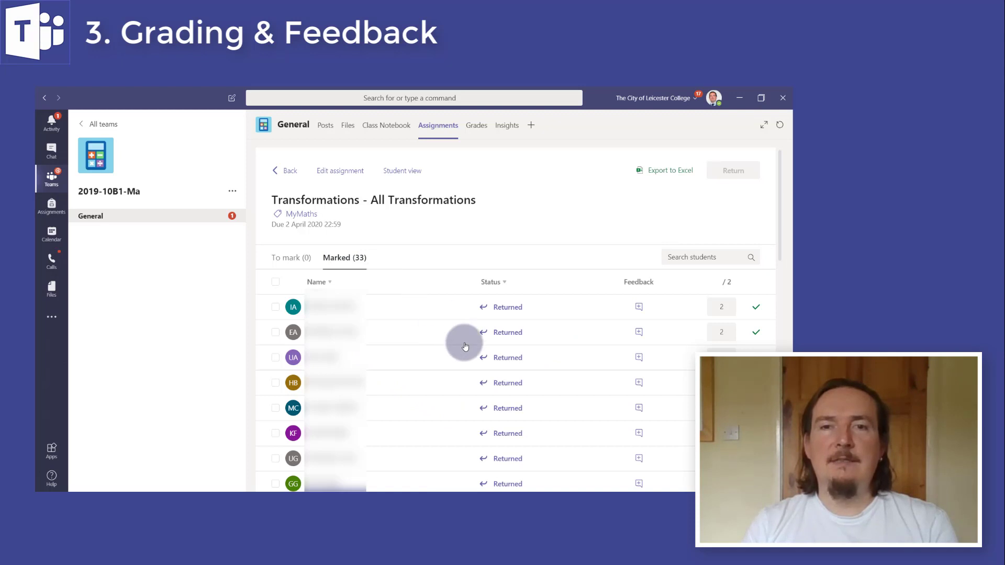
scroll(464, 343, "down", 2)
scroll(465, 346, "down", 10)
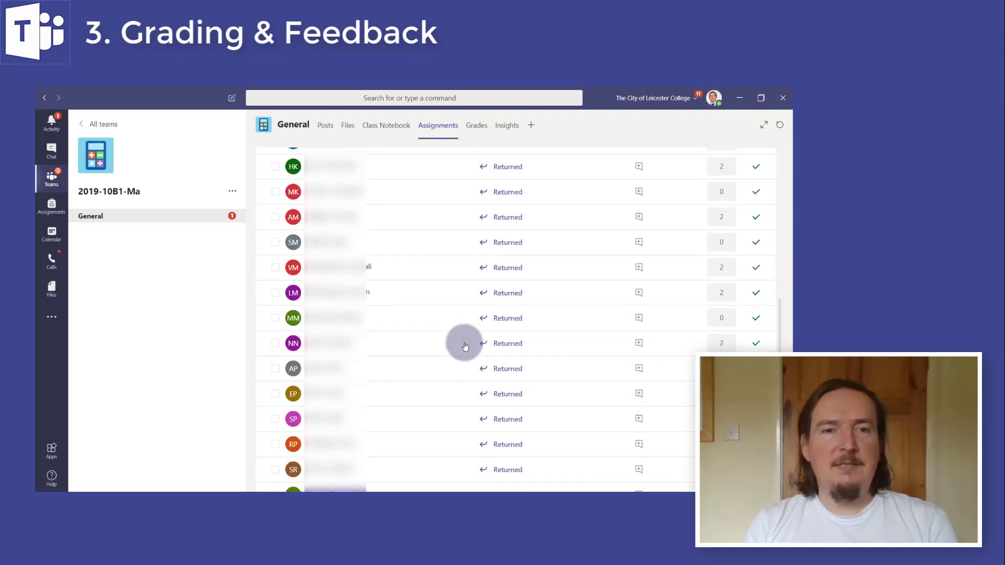
scroll(465, 346, "down", 2)
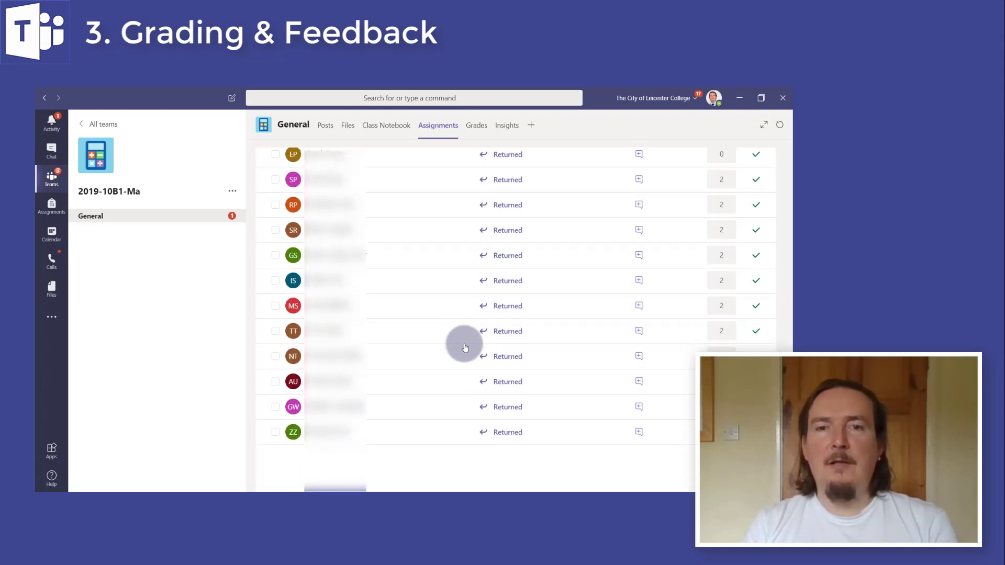
scroll(465, 347, "up", 12)
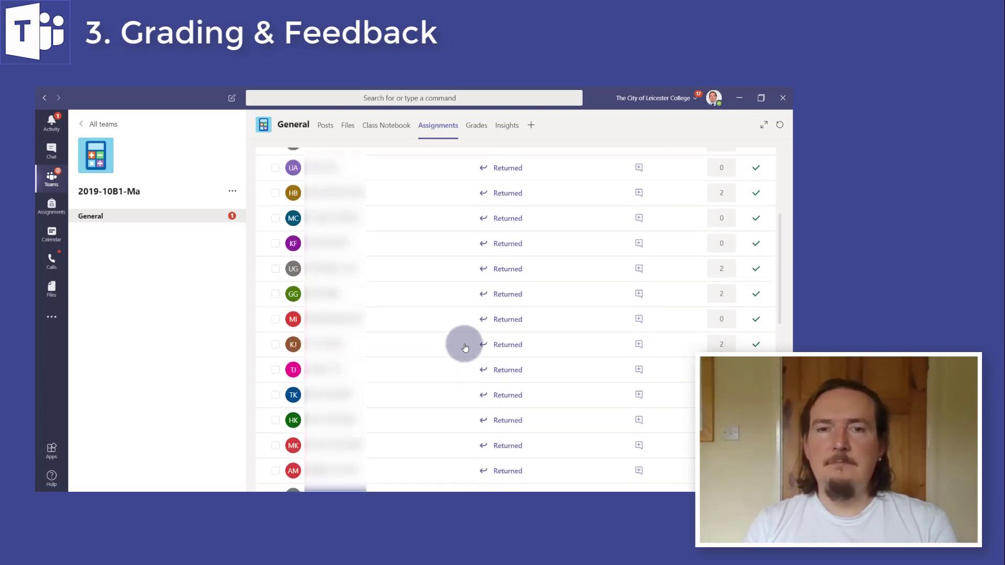
scroll(465, 347, "up", 3)
scroll(465, 347, "down", 1)
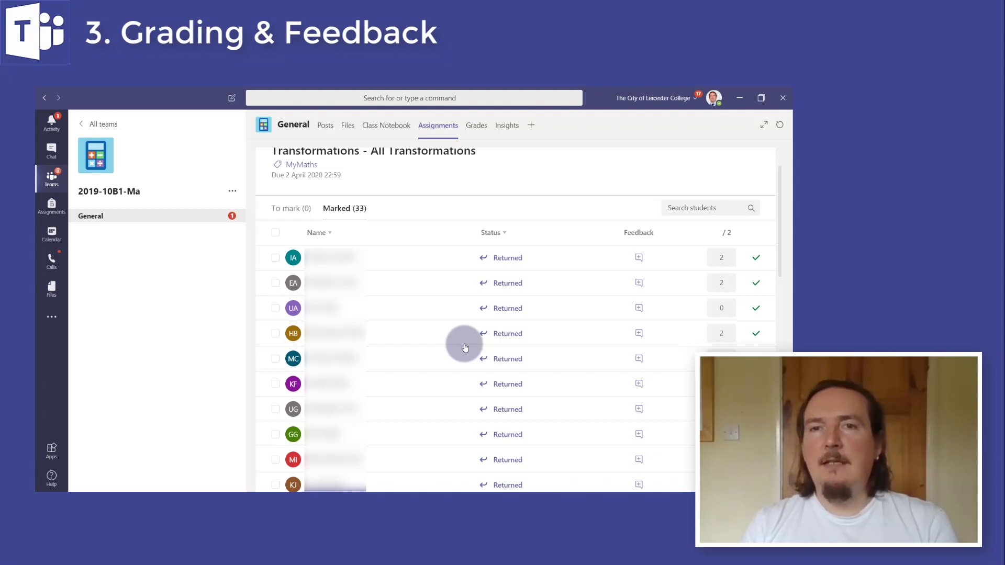
scroll(464, 345, "up", 1)
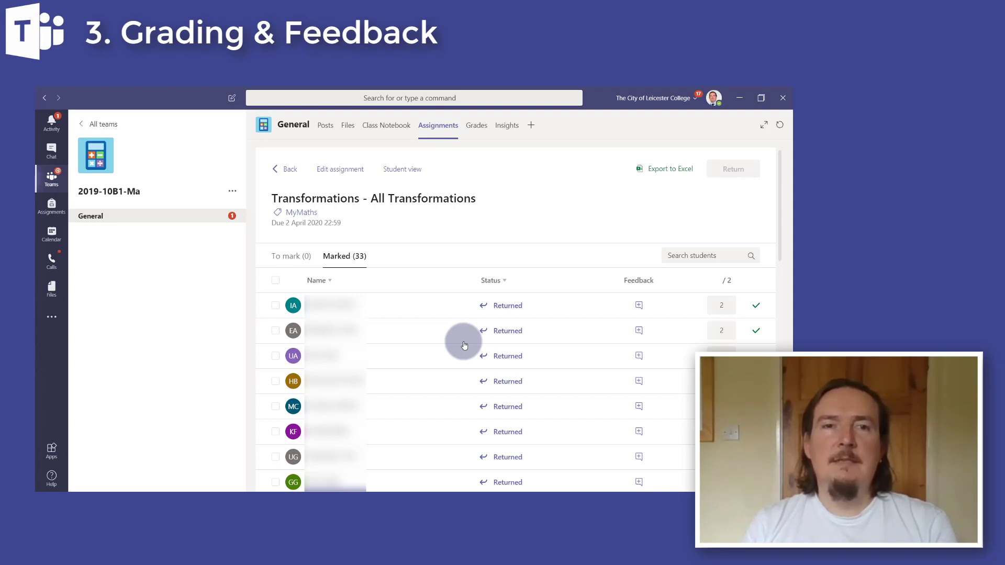
Open the assignment's student view and listen to part of its text in Immersive Reader before leaving the reader
left_click(402, 172)
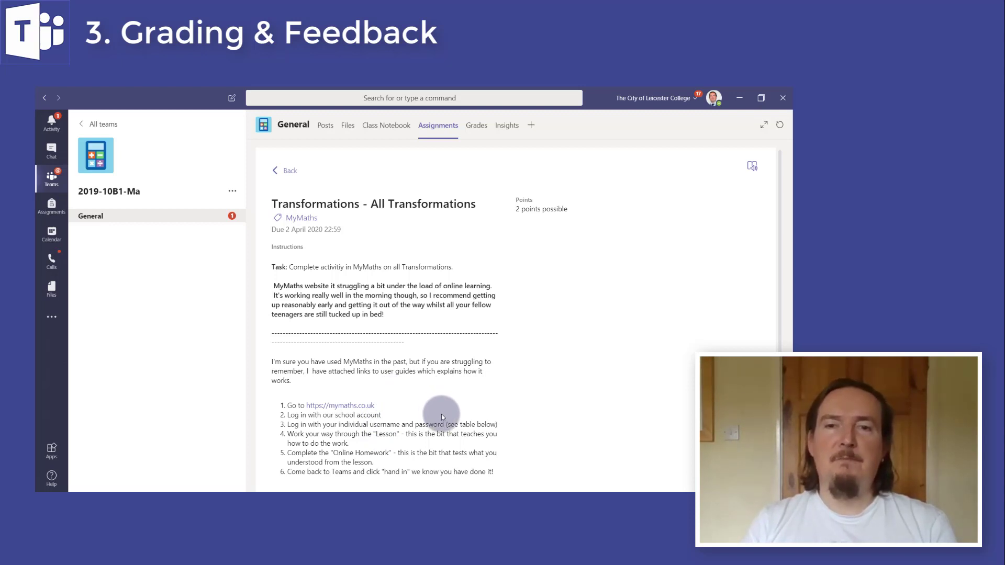
left_click(753, 167)
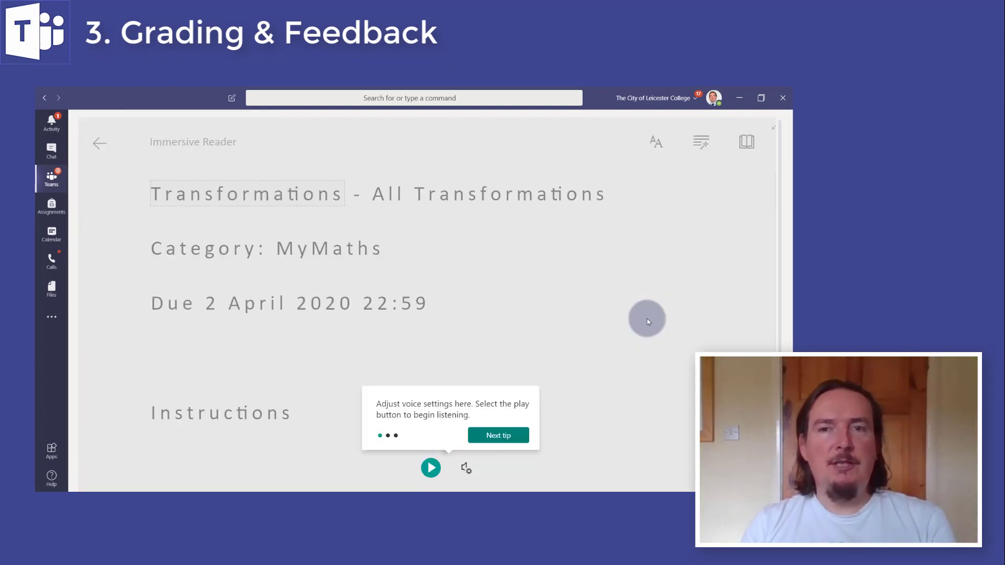
left_click(437, 470)
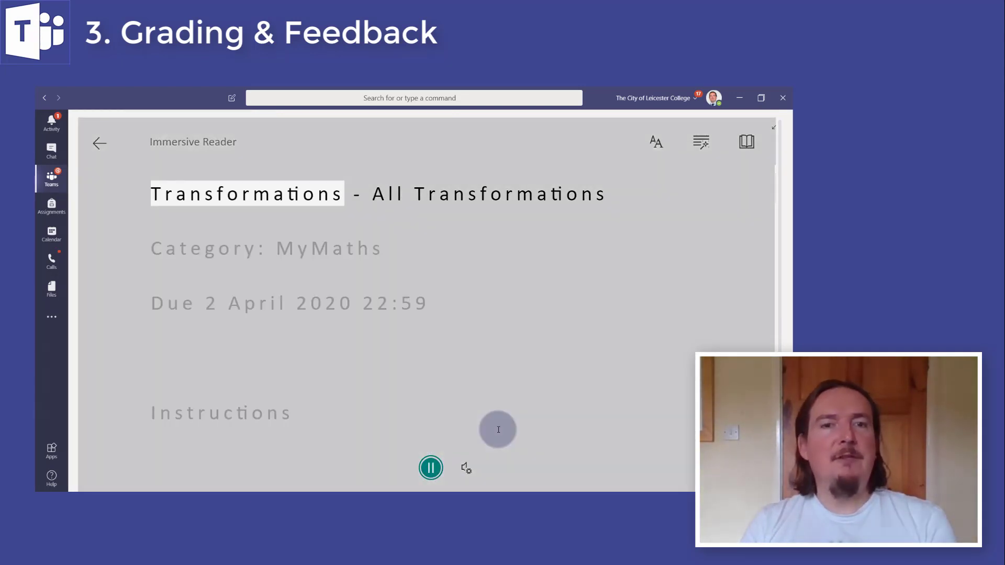
left_click(431, 470)
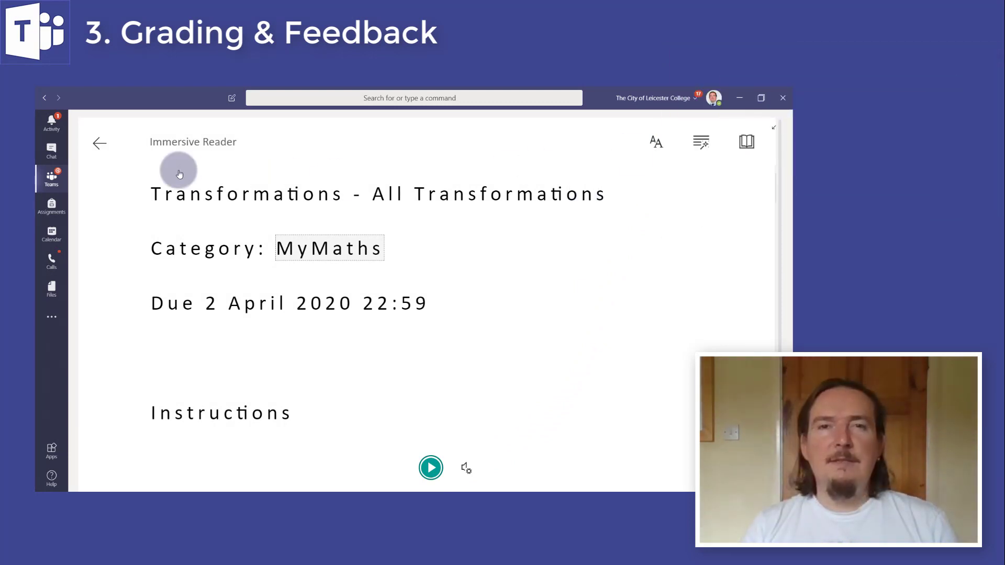
left_click(99, 143)
Examine the instructions and reference materials in the student view and return to the assignment's marking page
scroll(344, 312, "down", 3)
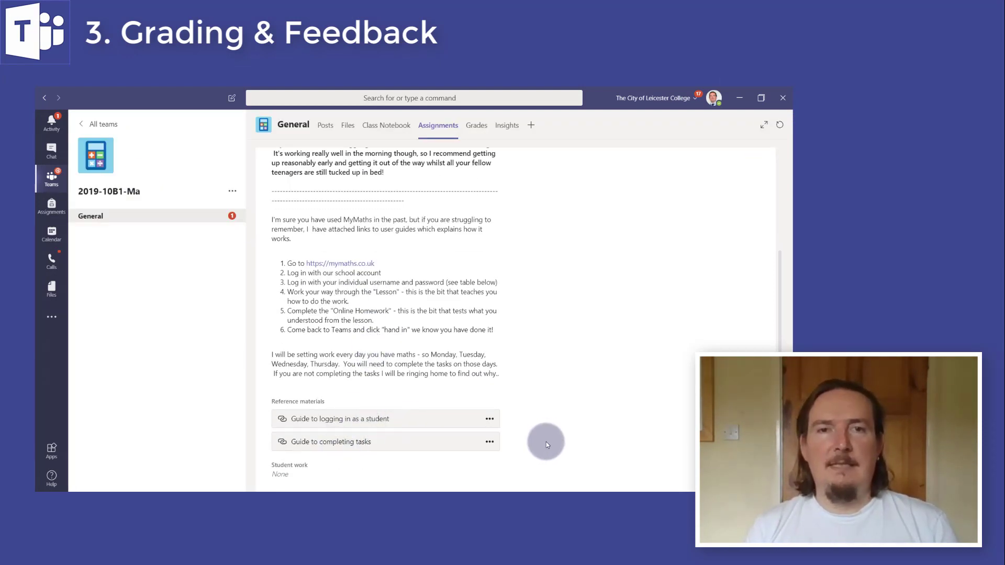
scroll(546, 444, "up", 3)
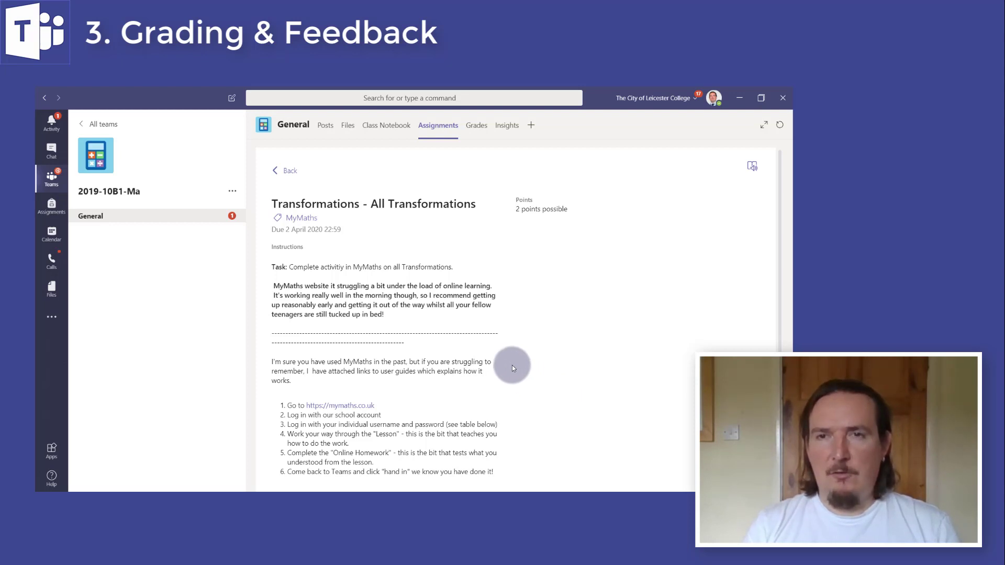
left_click(279, 171)
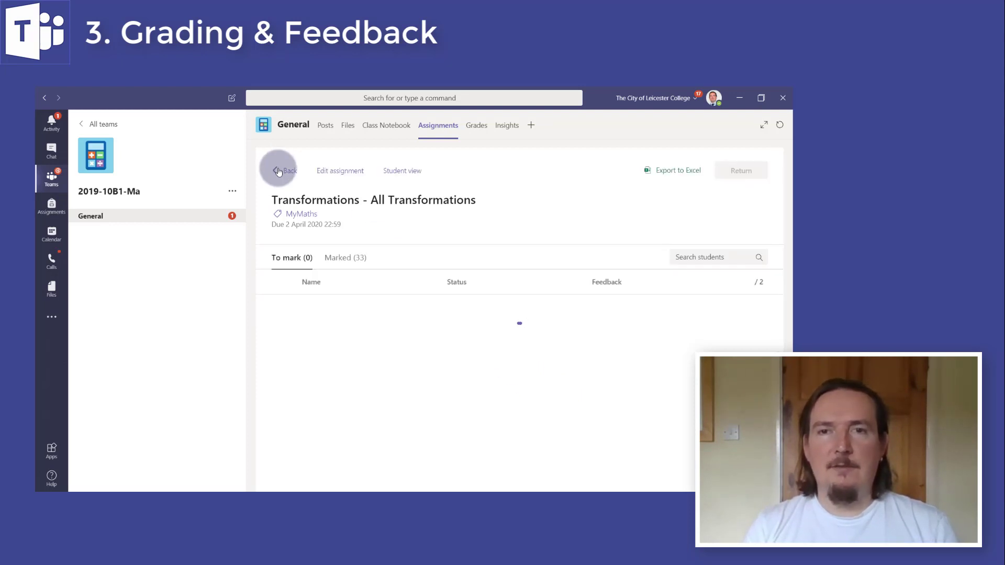
Look through the marked students of "Transformations - All Transformations" and check the points awarded to each
left_click(343, 257)
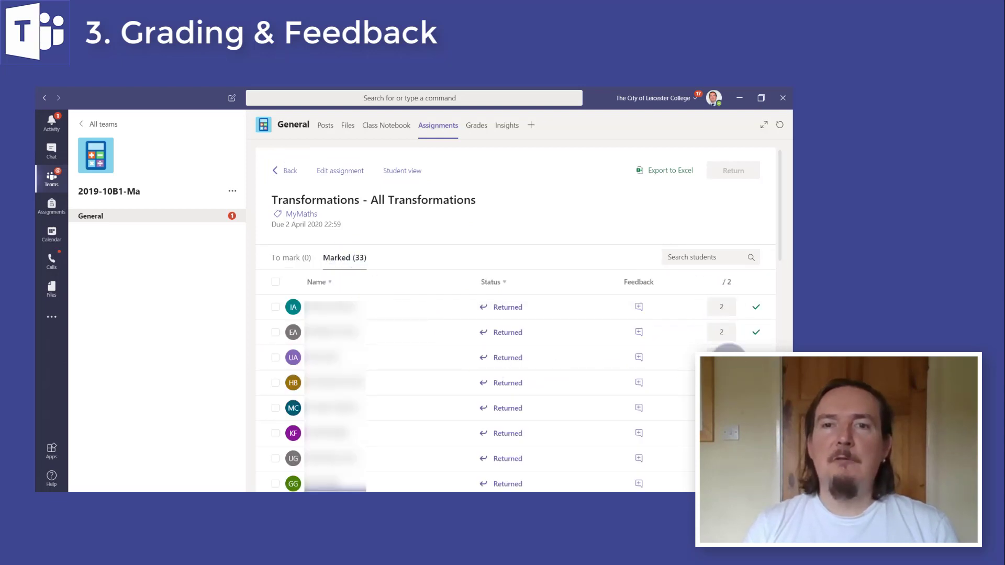
scroll(683, 251, "down", 5)
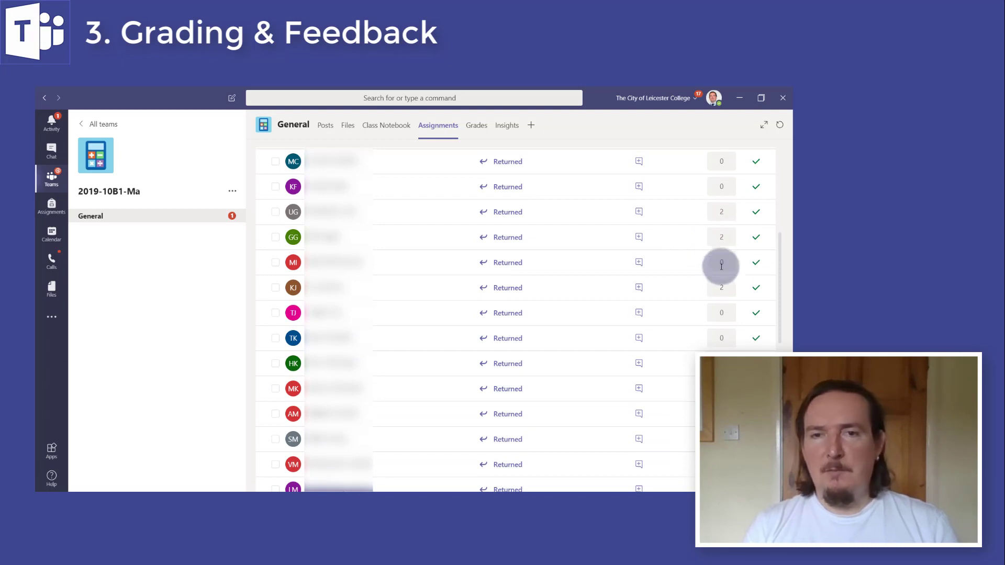
scroll(728, 343, "down", 1)
scroll(732, 349, "down", 5)
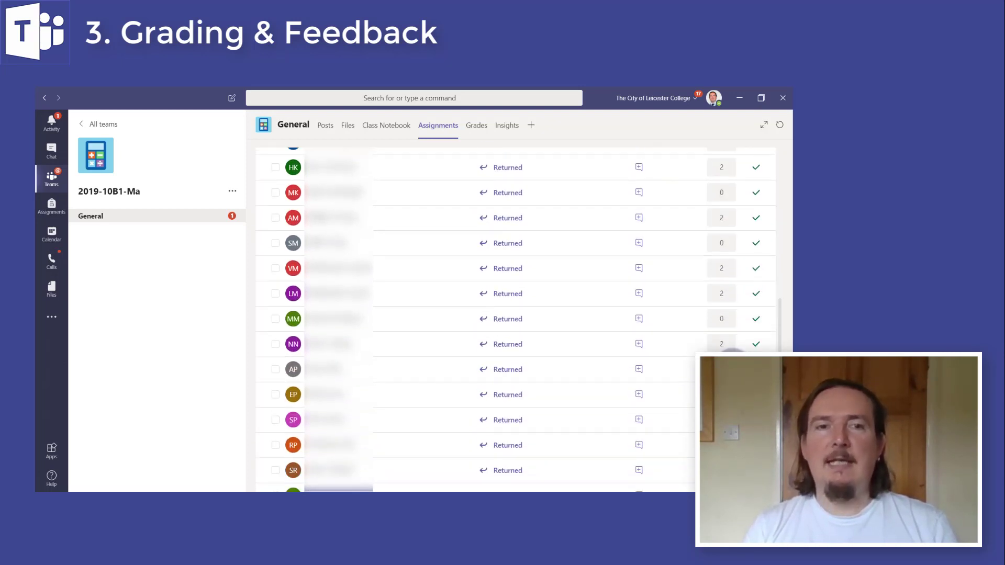
scroll(732, 349, "down", 3)
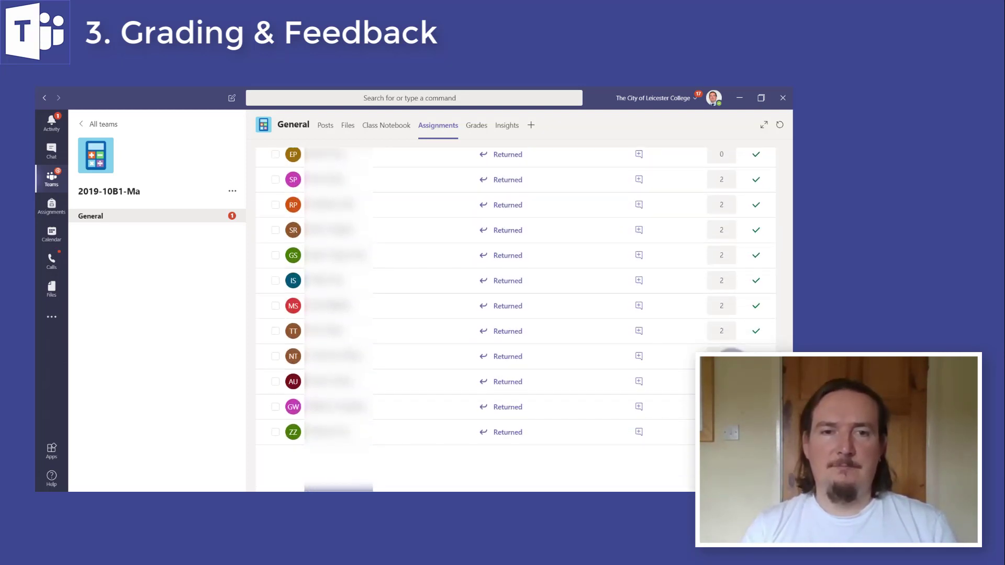
scroll(732, 349, "up", 6)
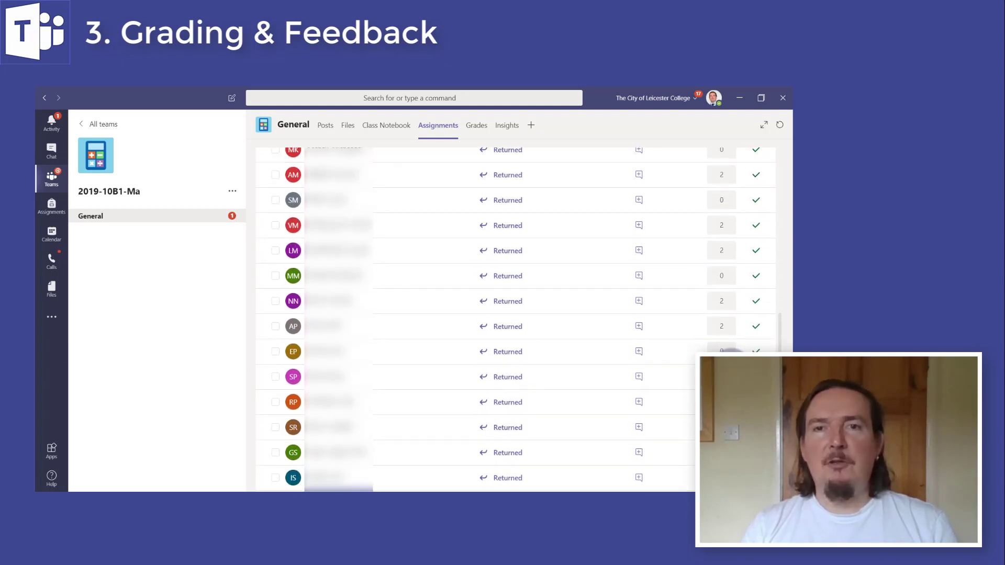
scroll(732, 350, "up", 2)
scroll(732, 349, "up", 3)
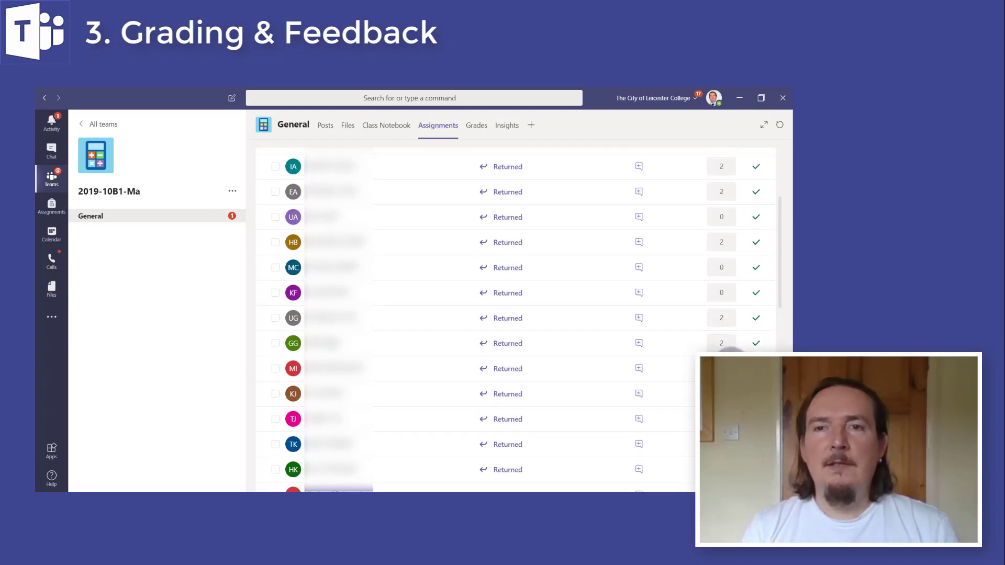
scroll(732, 350, "up", 1)
Open the fourth marked student's points for editing, leave the field, and check the points of the remaining students
left_click(727, 300)
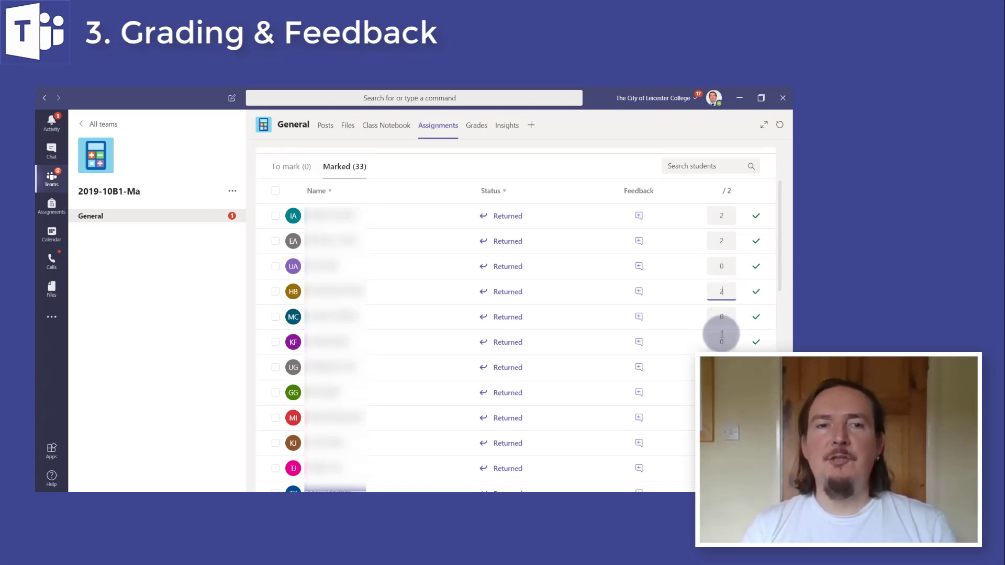
key("BackSpace")
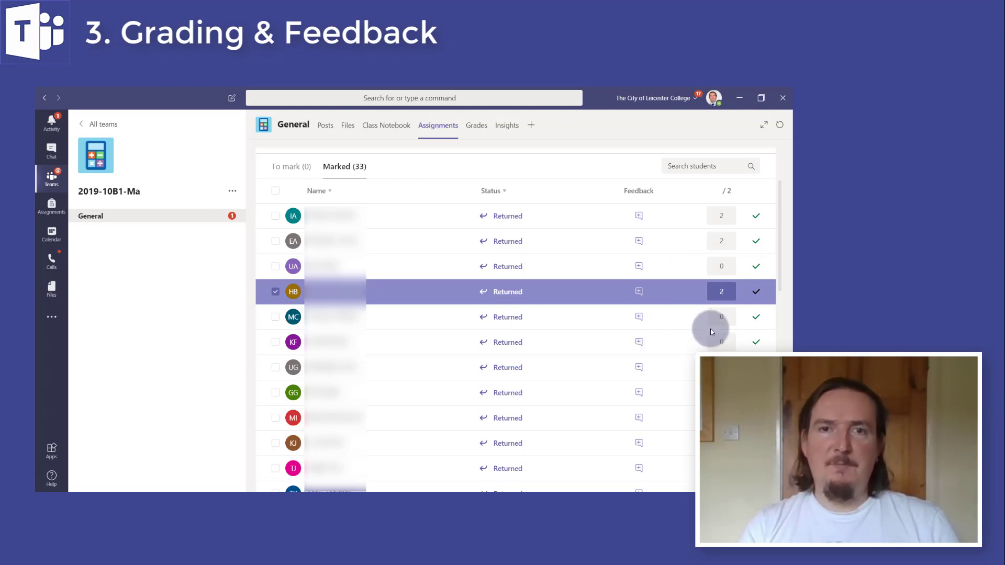
scroll(735, 244, "down", 6)
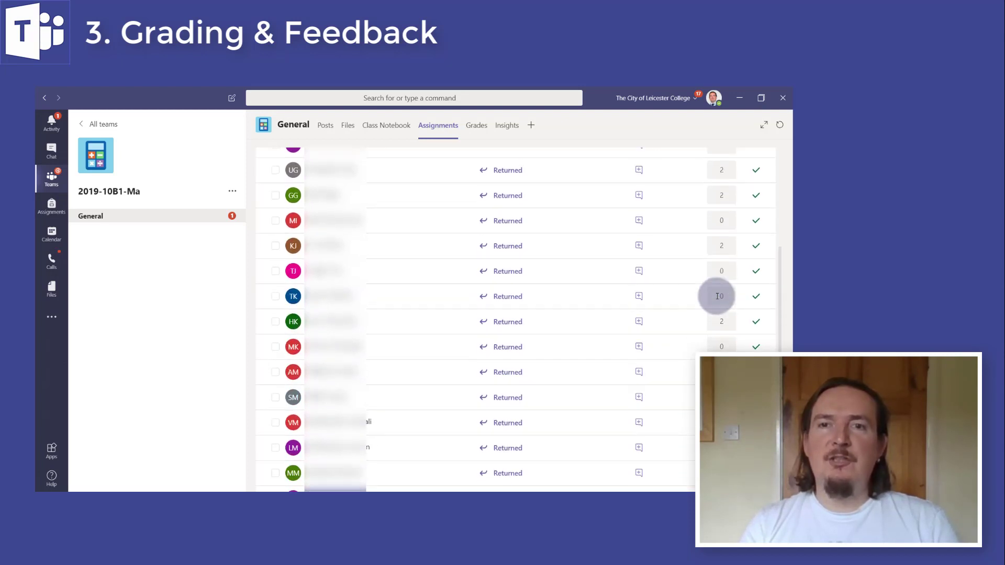
scroll(718, 296, "down", 1)
scroll(718, 297, "down", 5)
scroll(718, 297, "down", 1)
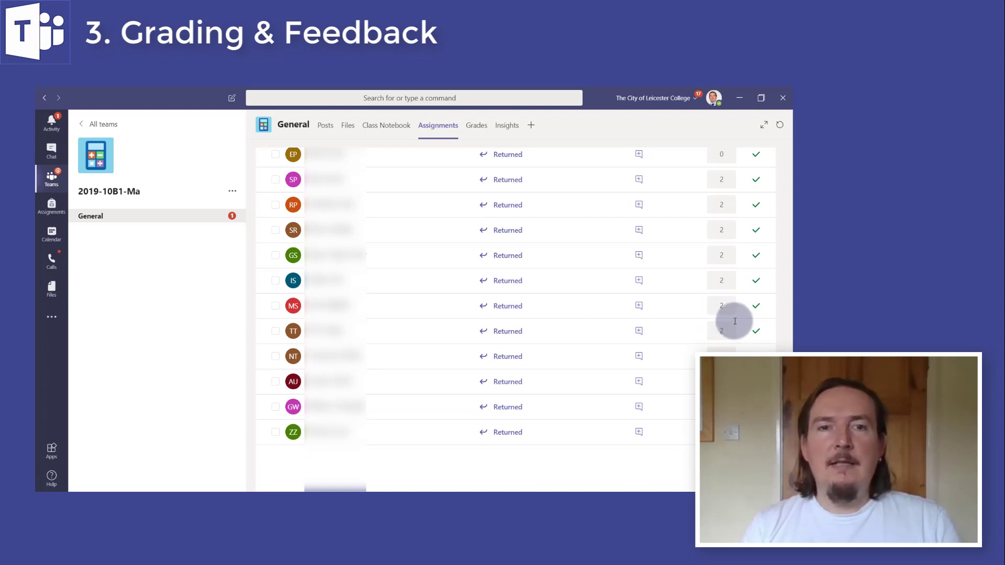
scroll(735, 321, "up", 2)
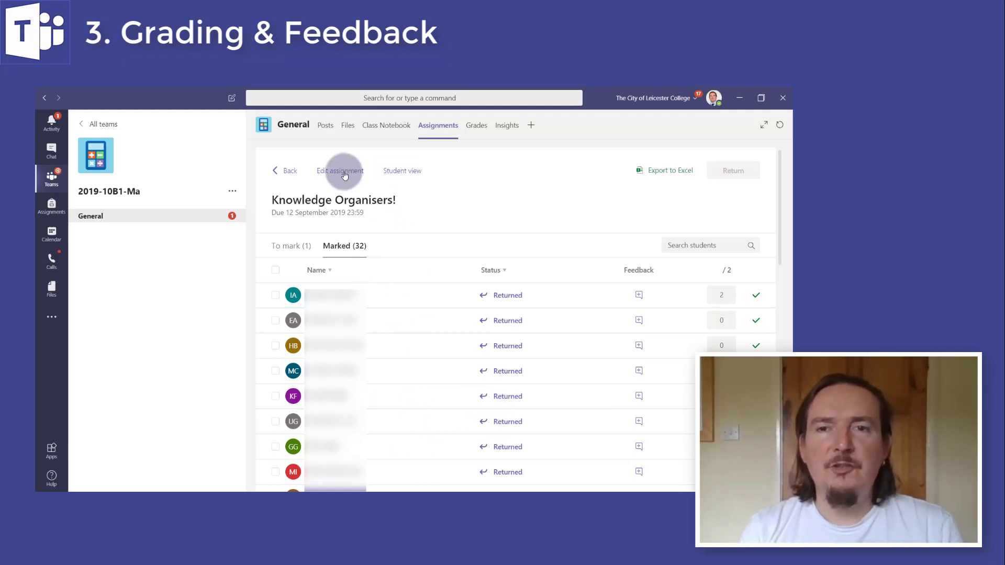
Examine the student view of "Knowledge Organisers!" and return to the assignment's list of marked students
left_click(412, 175)
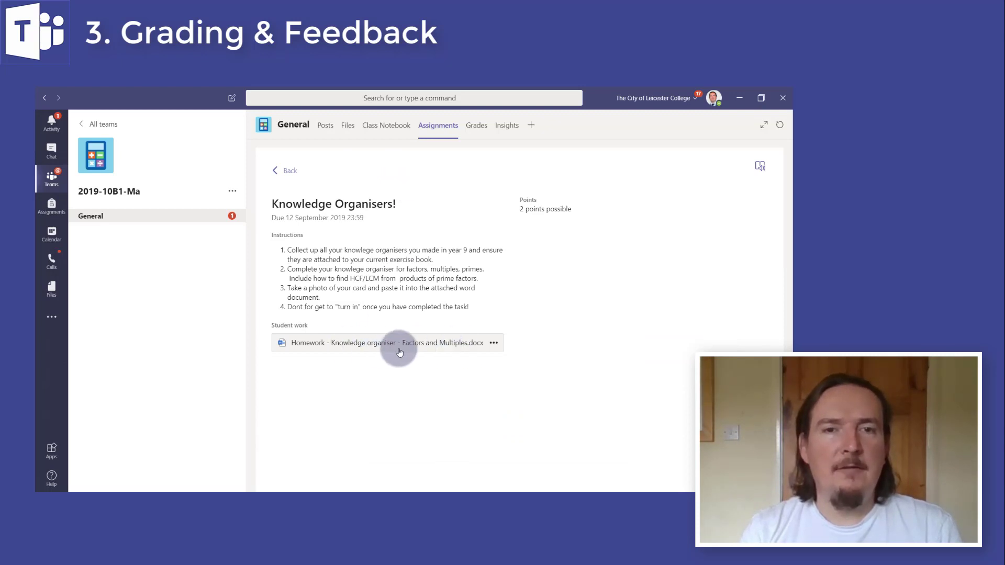
left_click(283, 171)
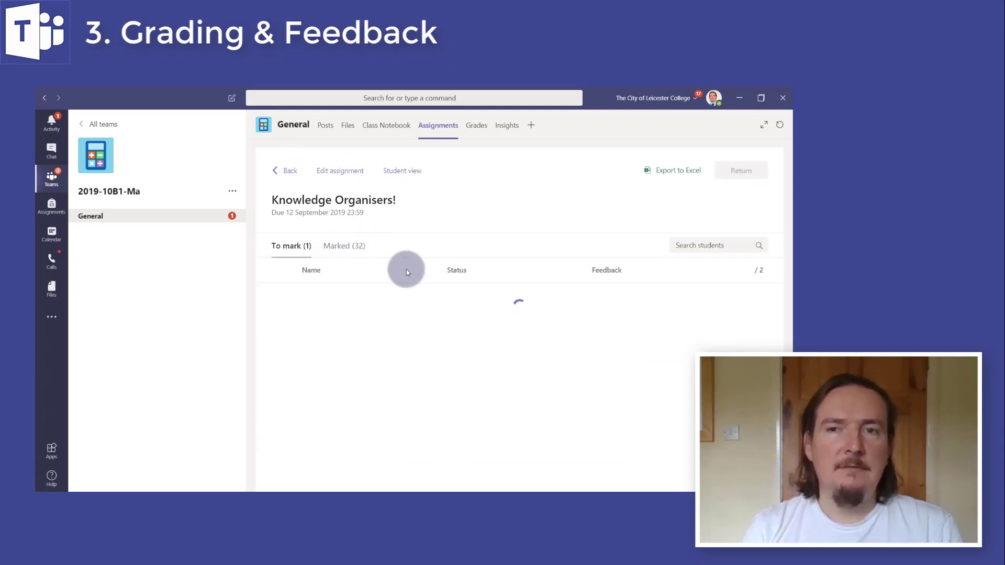
left_click(340, 246)
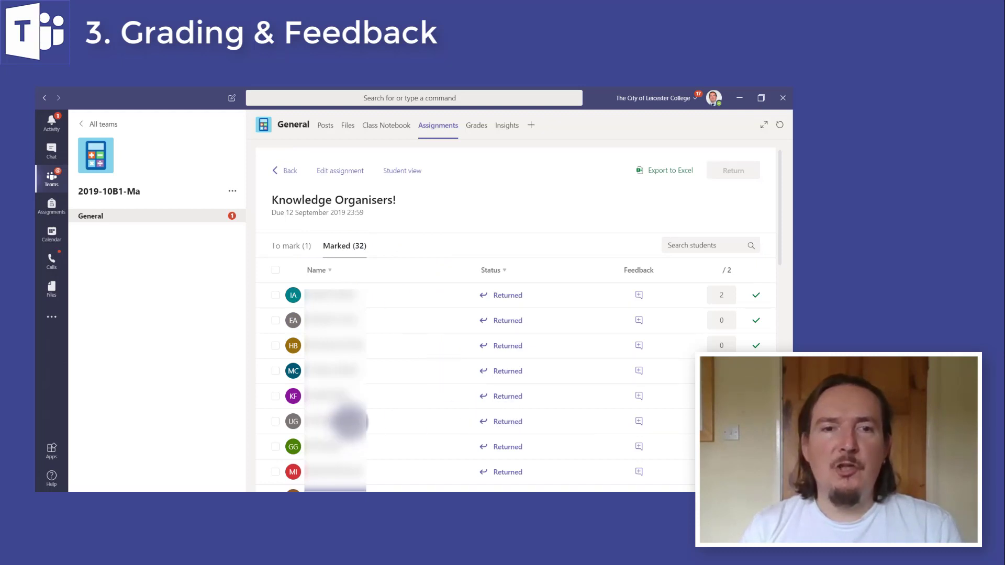
Open the sixth marked student's Knowledge Organisers submission and review its pasted photos, feedback and points
left_click(343, 422)
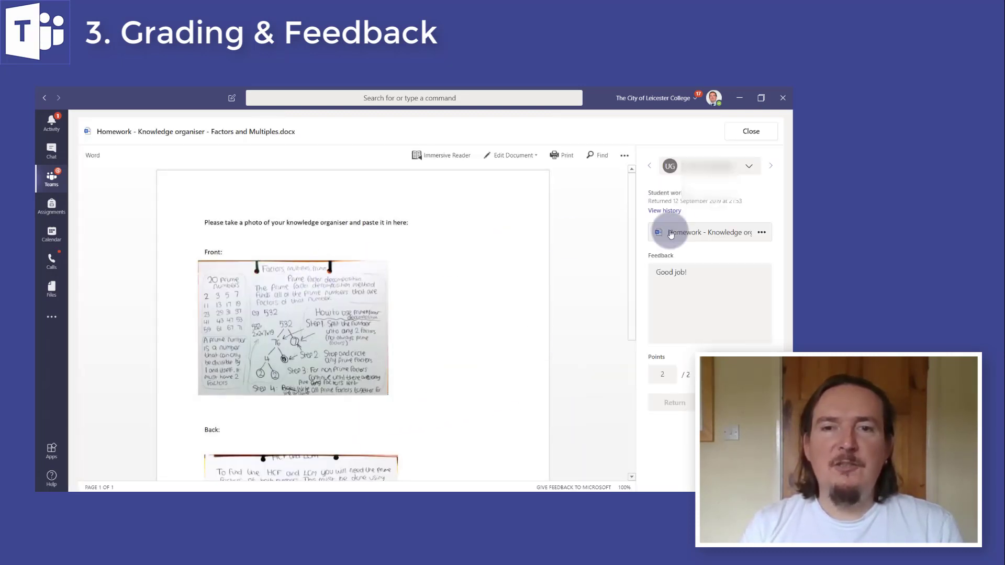
left_click(686, 312)
left_click(663, 374)
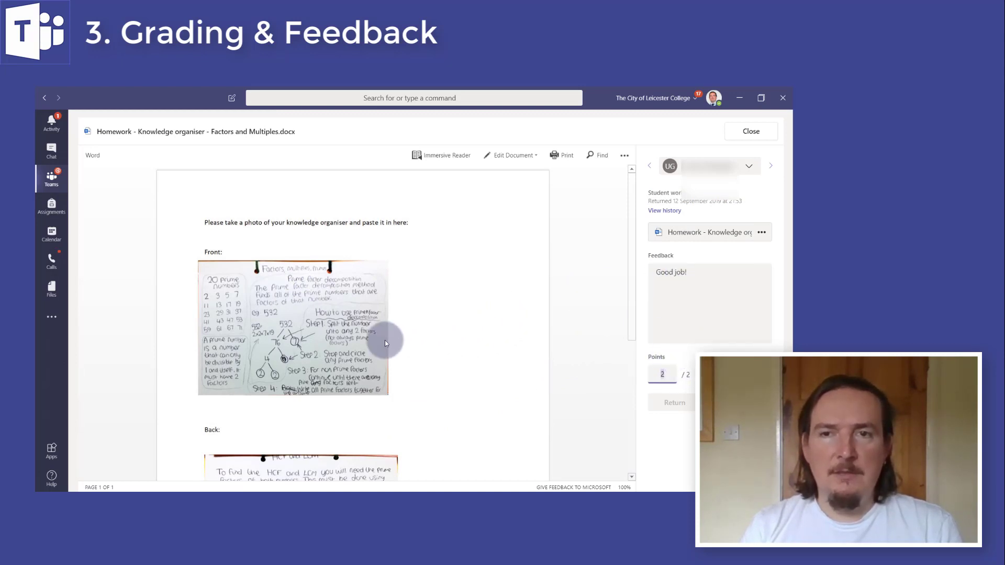
scroll(386, 340, "down", 3)
scroll(386, 340, "up", 3)
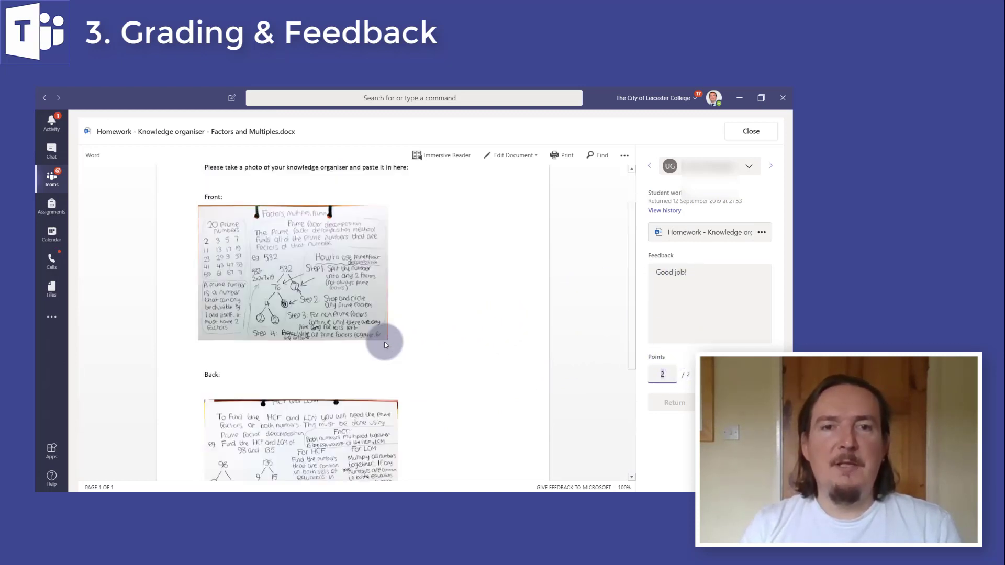
Review the next two students' Knowledge Organisers documents together with their feedback
left_click(770, 166)
scroll(489, 266, "down", 3)
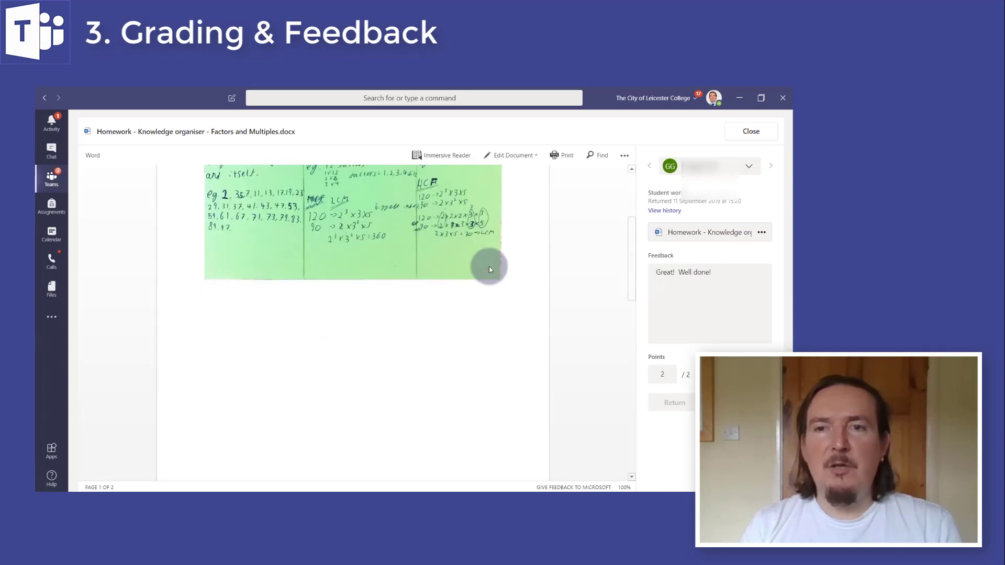
scroll(489, 266, "up", 3)
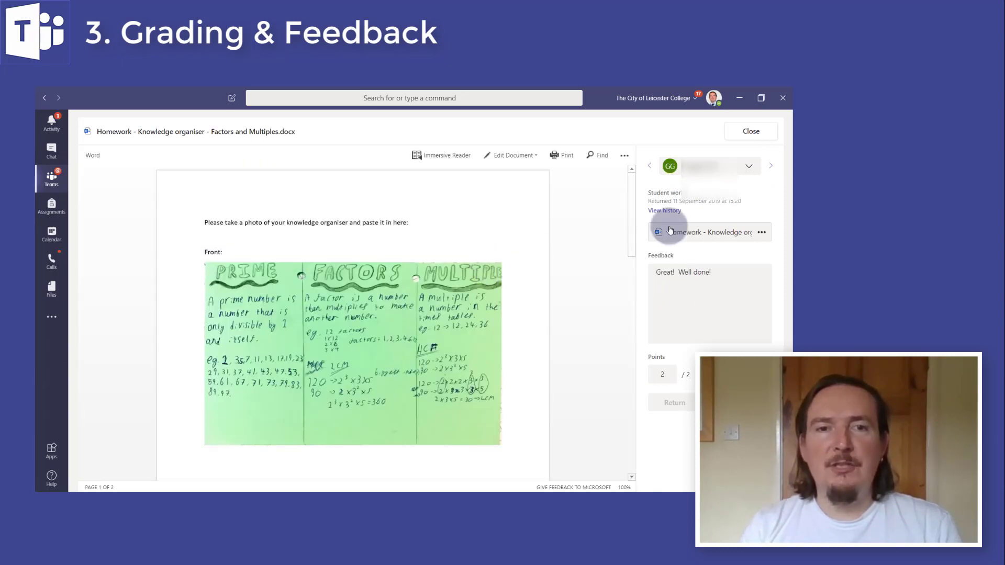
left_click(771, 165)
scroll(490, 291, "down", 5)
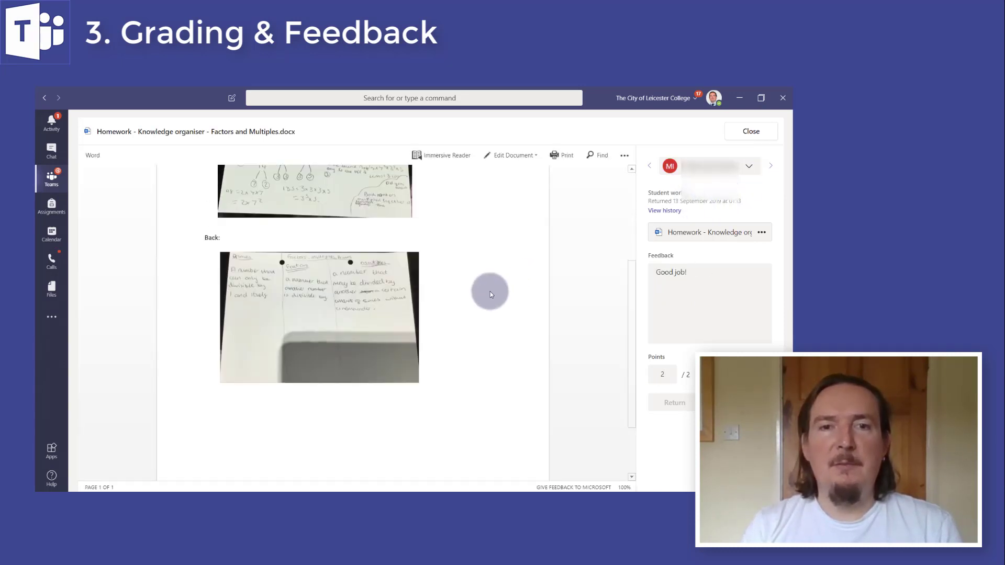
Go through further students' Knowledge Organisers submissions, viewing extra attachments such as "maths homework.docx" and an attached image
left_click(771, 166)
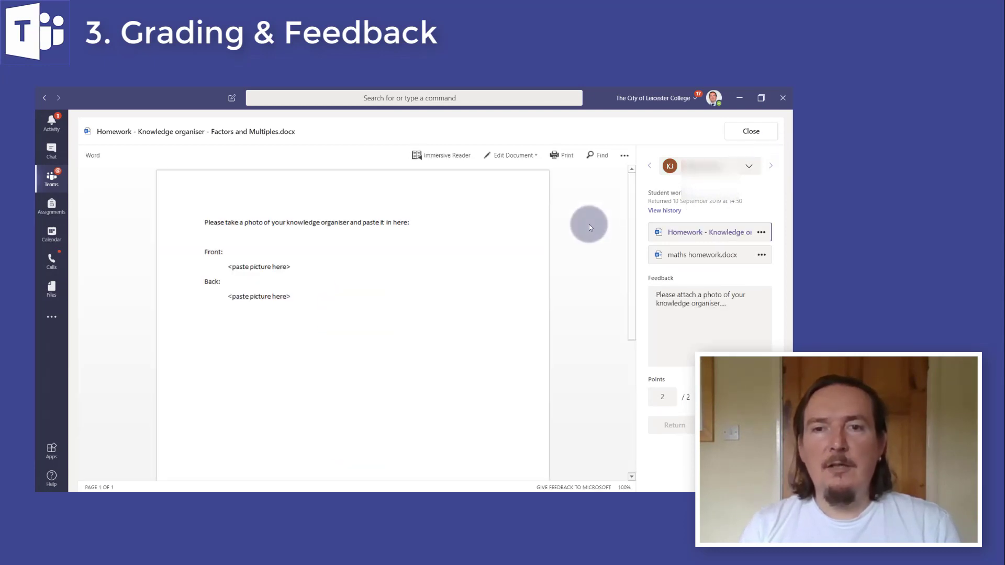
left_click(733, 253)
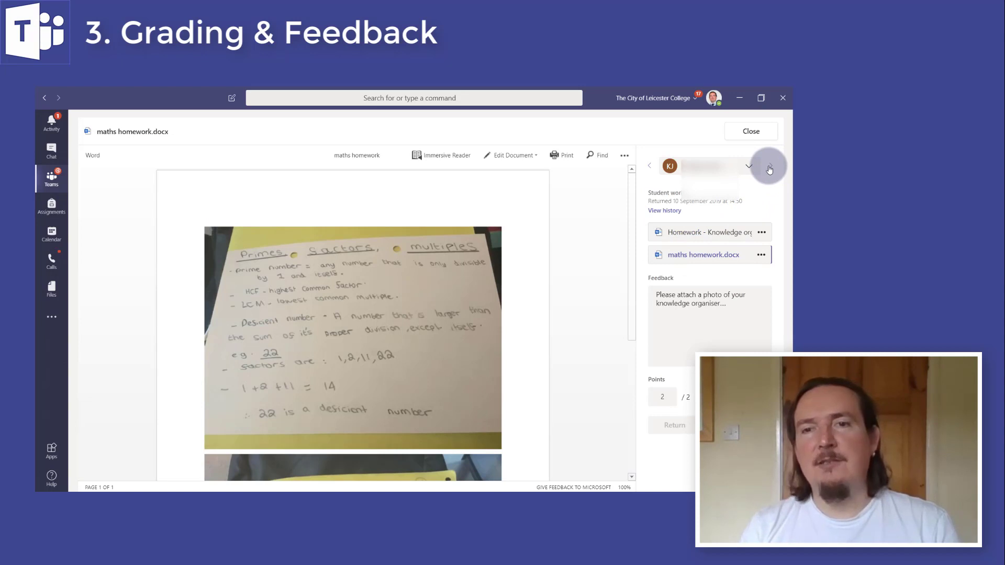
left_click(770, 168)
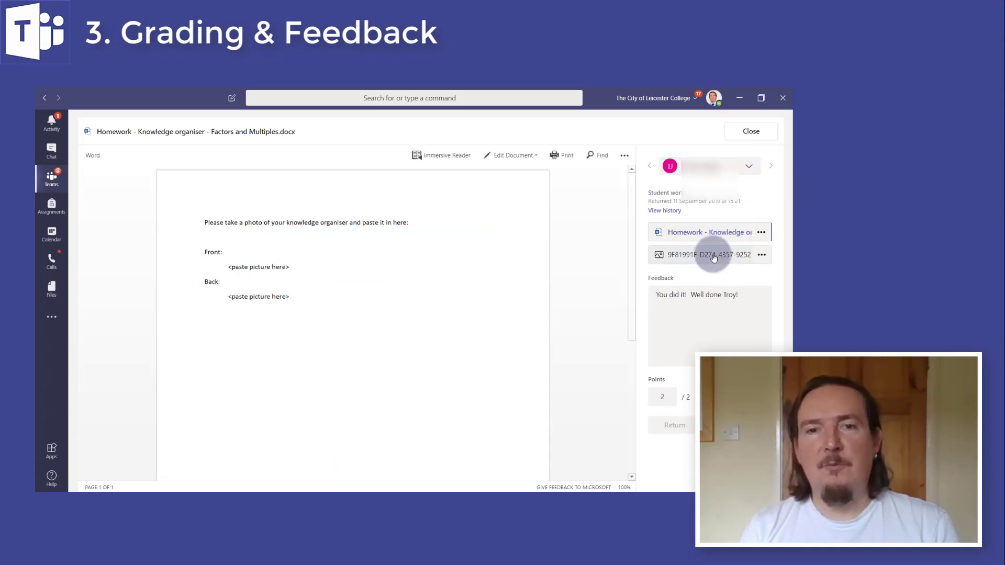
left_click(713, 257)
left_click(771, 166)
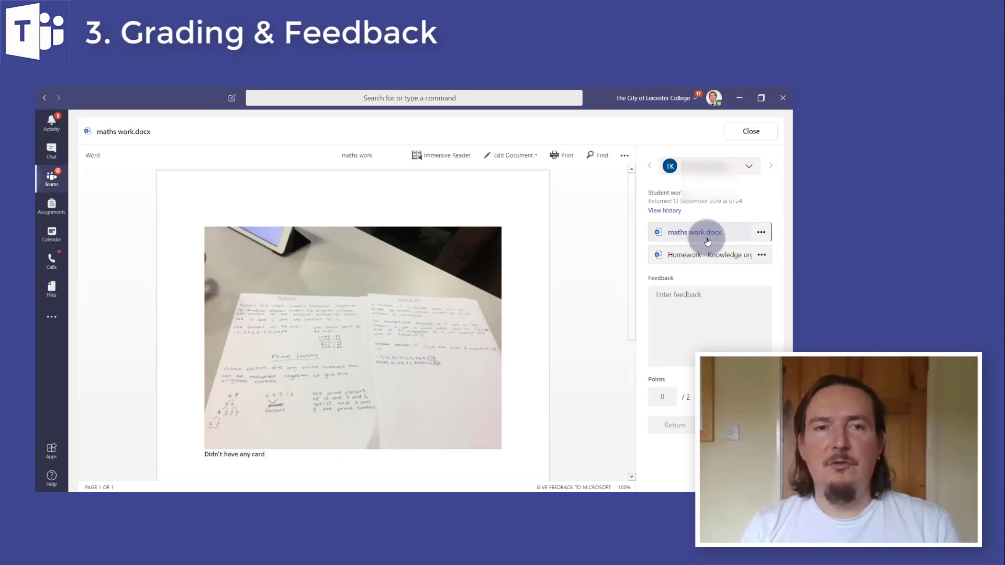
left_click(771, 166)
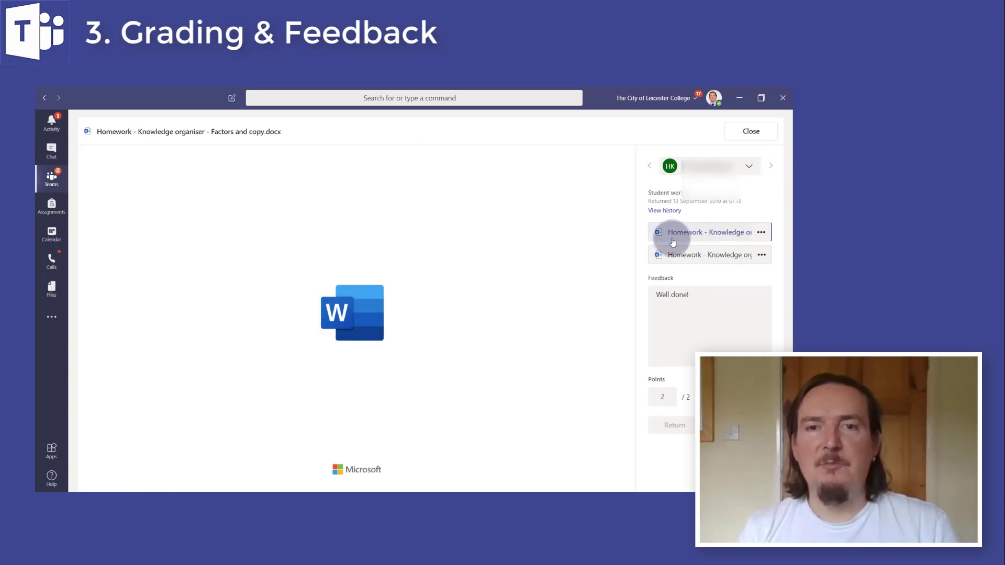
left_click(774, 166)
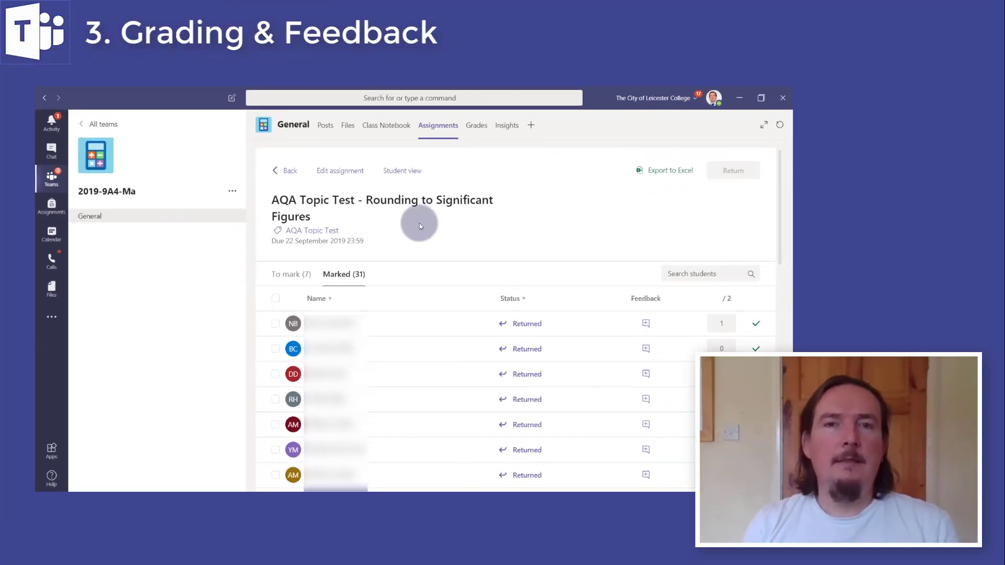
Examine the student view of "AQA Topic Test - Rounding to Significant Figures" and open a marked student's submission
left_click(404, 173)
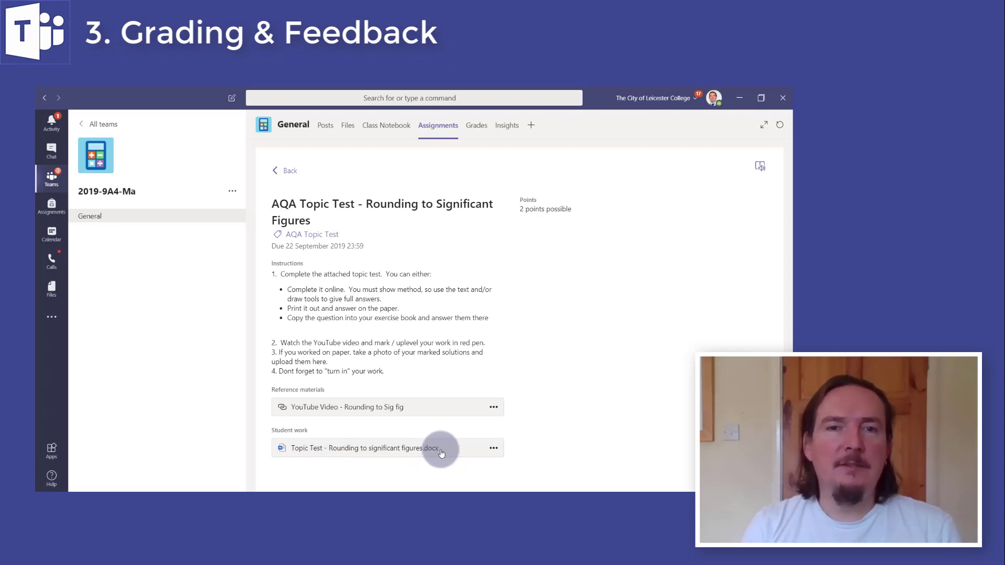
left_click(281, 178)
left_click(469, 416)
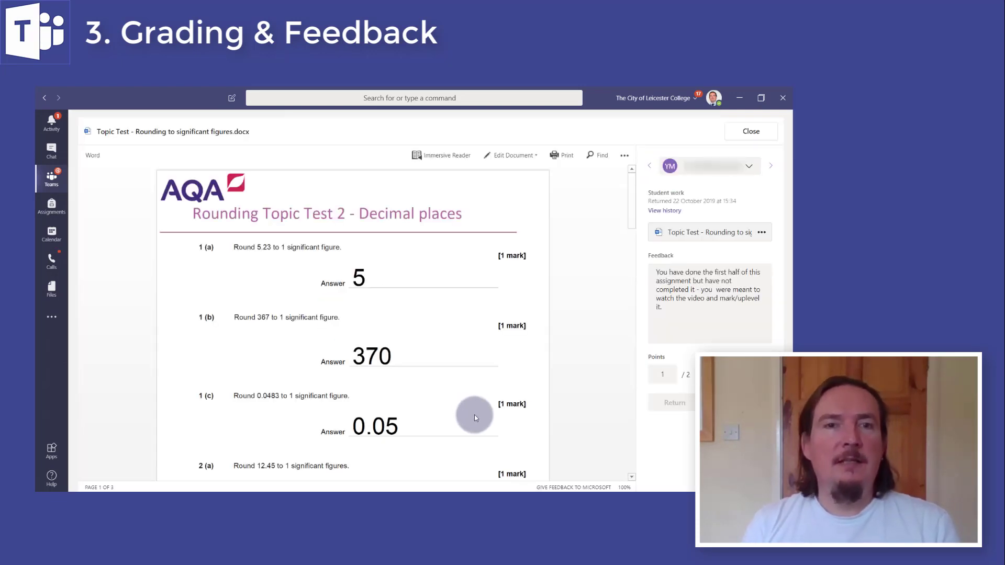
Compare other students' typed, handwritten and photographed topic test answers with the feedback given
left_click(649, 167)
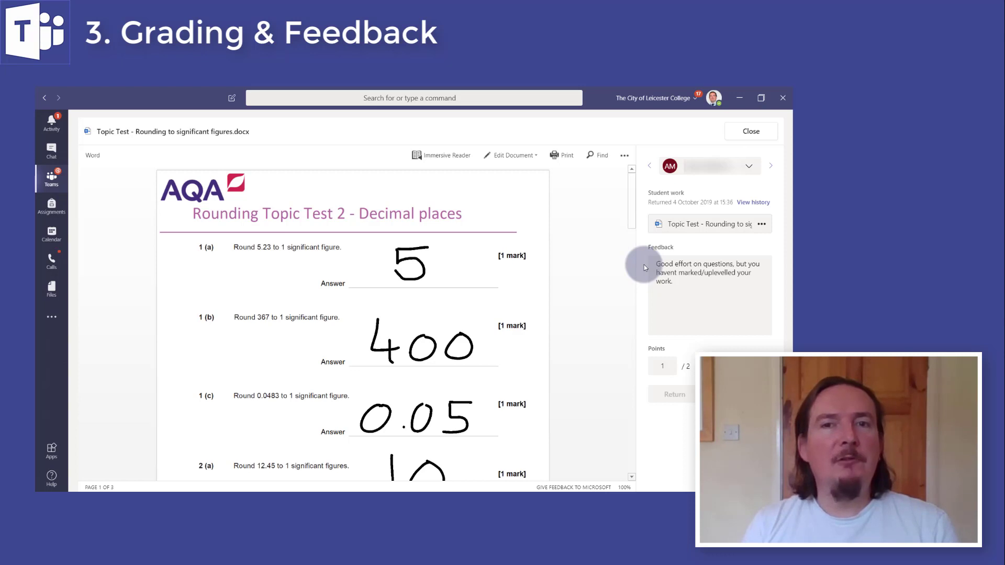
left_click(773, 167)
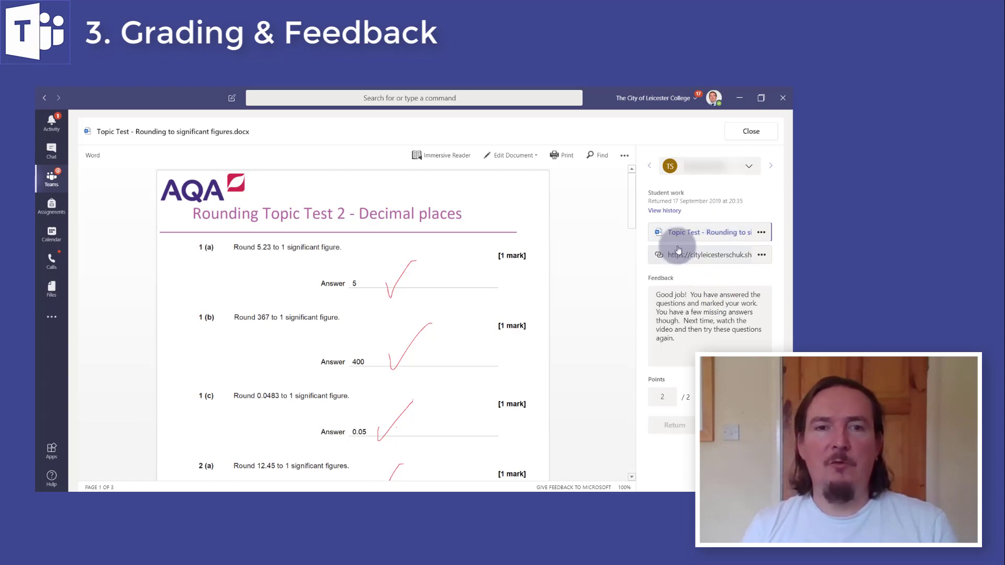
left_click(771, 166)
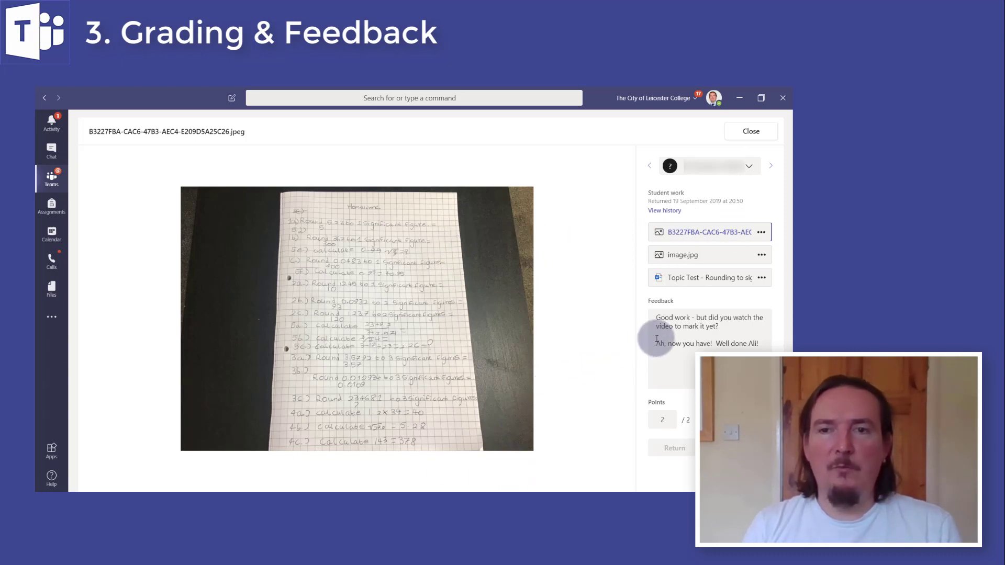
Review the student's two-part feedback alongside the attached "image.jpg" and close the submission
left_click_drag(719, 326, 654, 318)
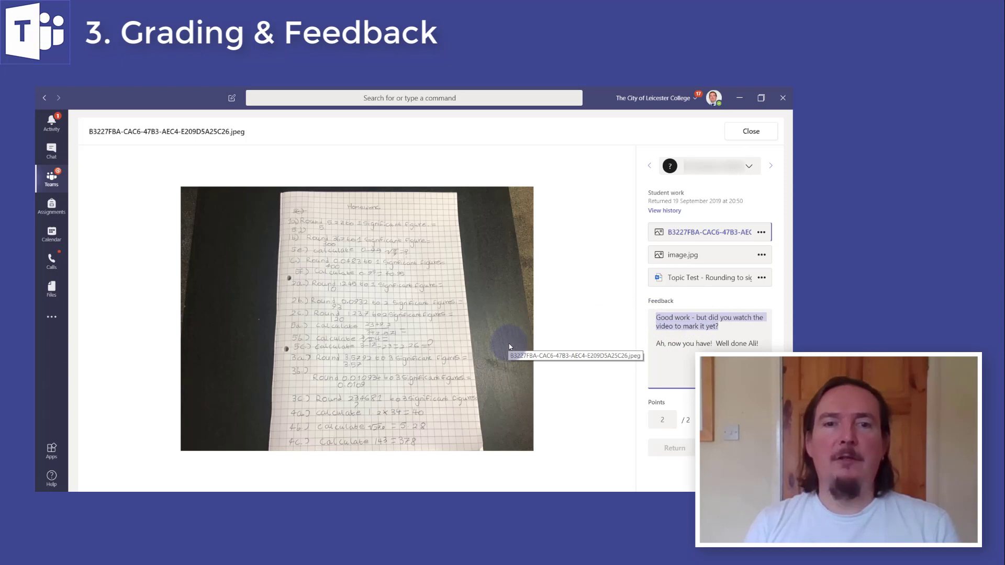
left_click(675, 255)
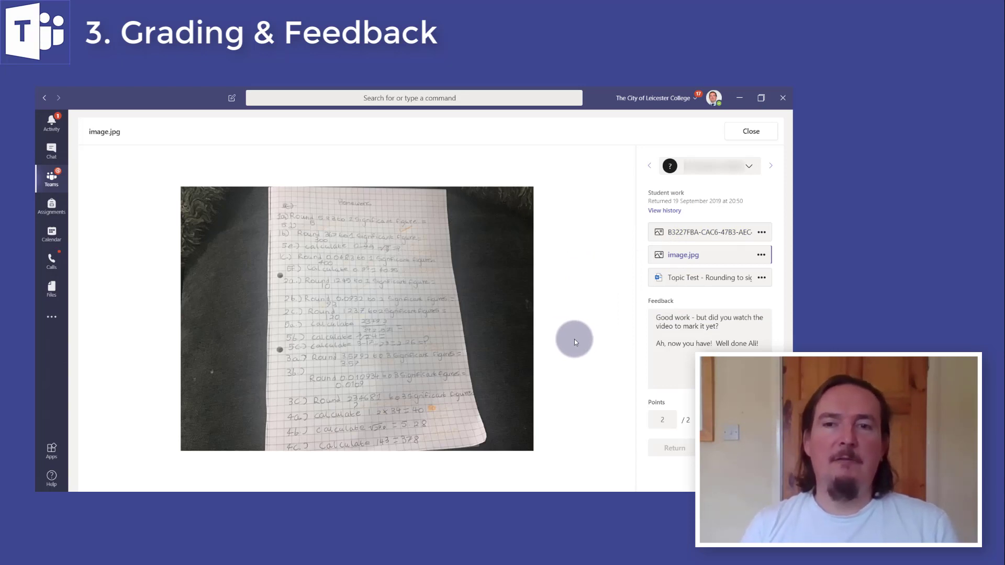
left_click_drag(759, 344, 586, 361)
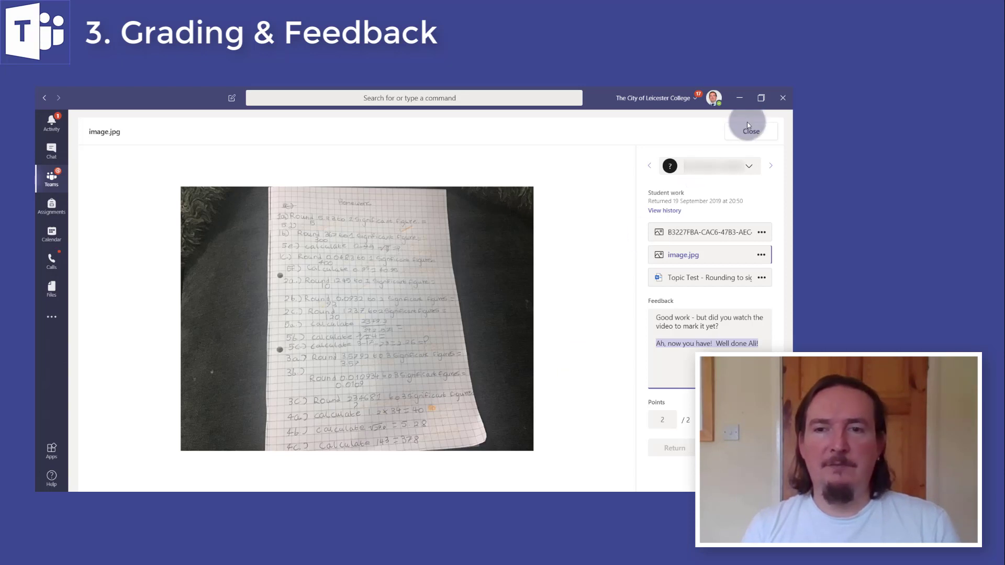
left_click(760, 131)
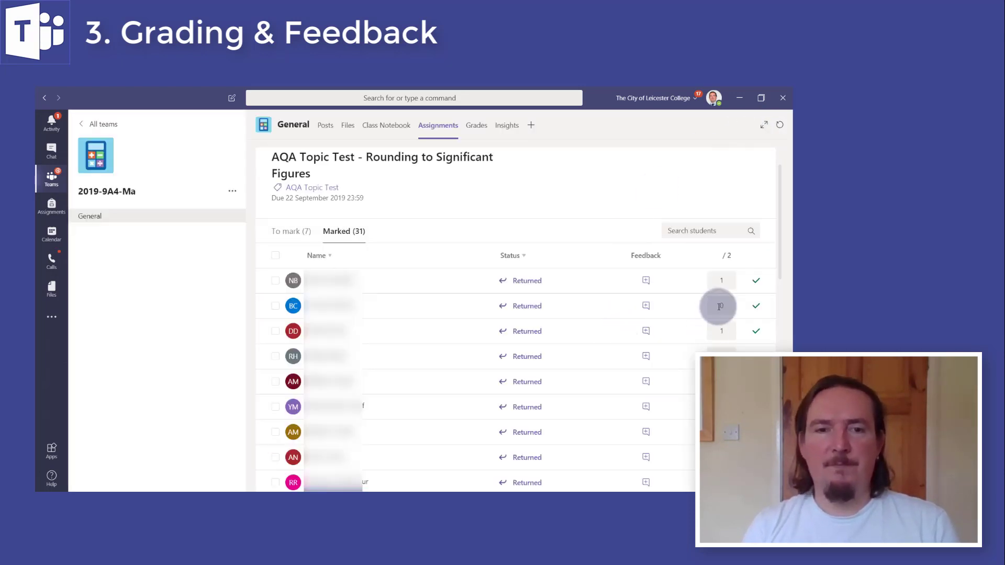
Examine the student view of "Equivalent Fractions - Living Worksheets" and compare its list of students to mark with the marked students
scroll(720, 309, "down", 3)
scroll(718, 311, "down", 5)
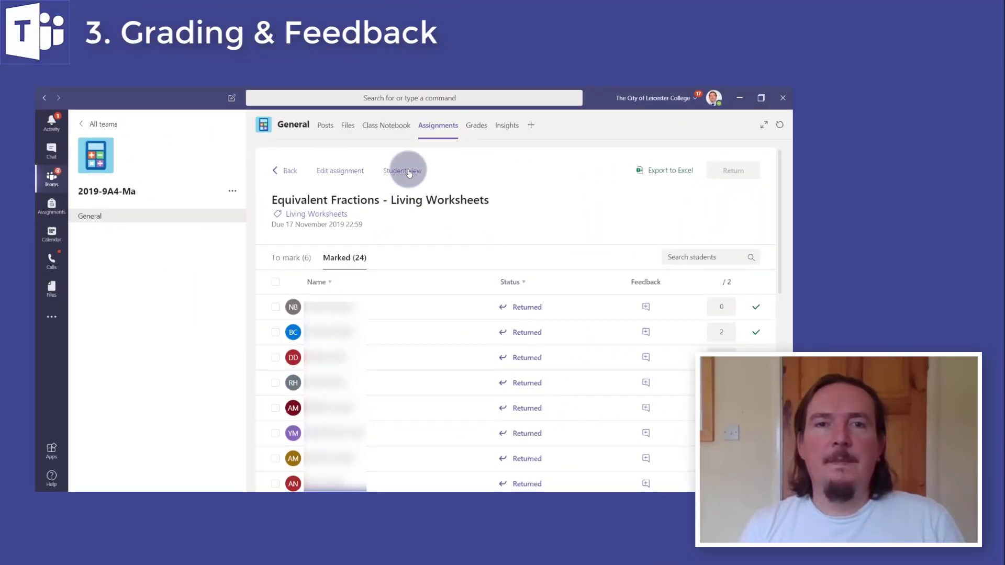
left_click(403, 171)
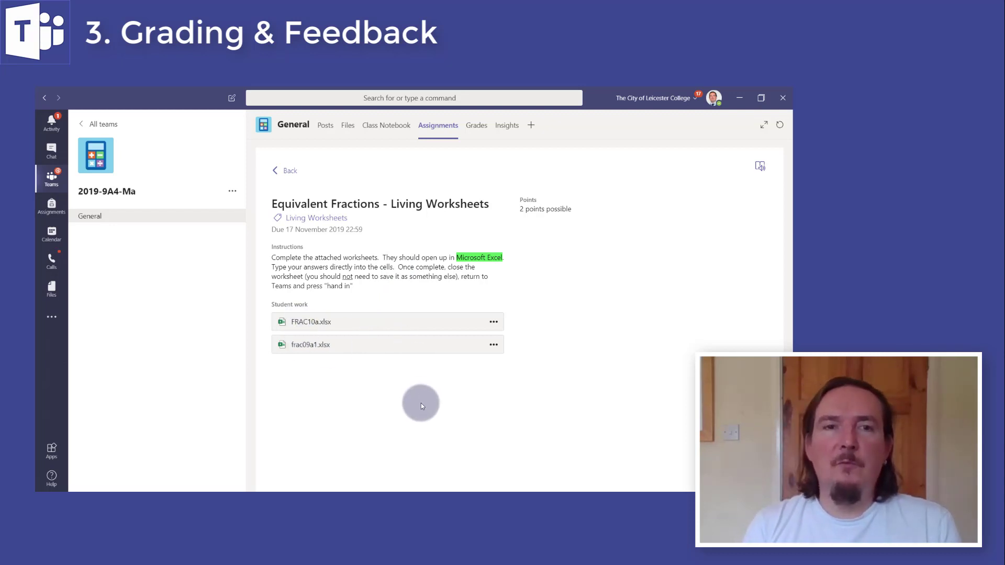
left_click(279, 170)
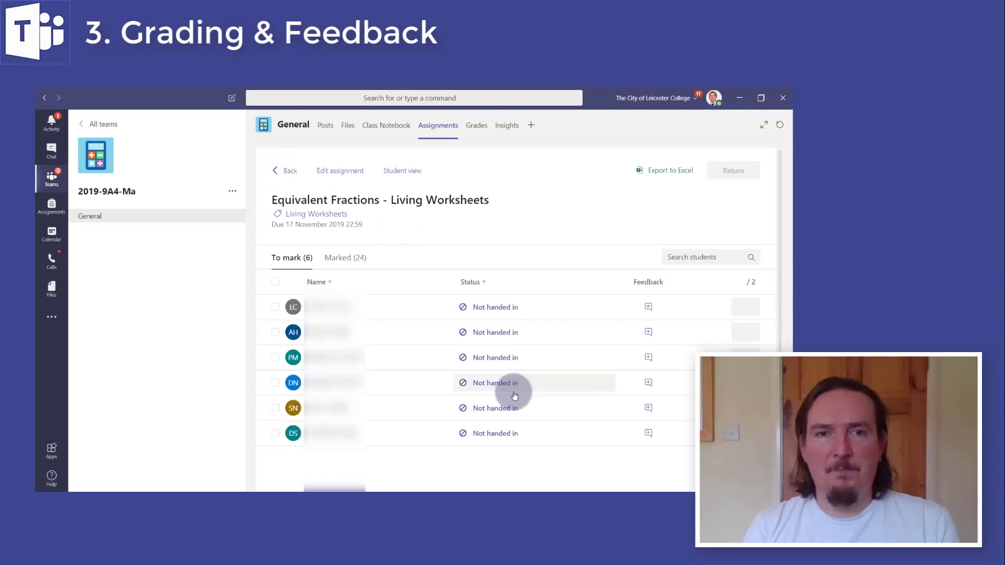
left_click(356, 257)
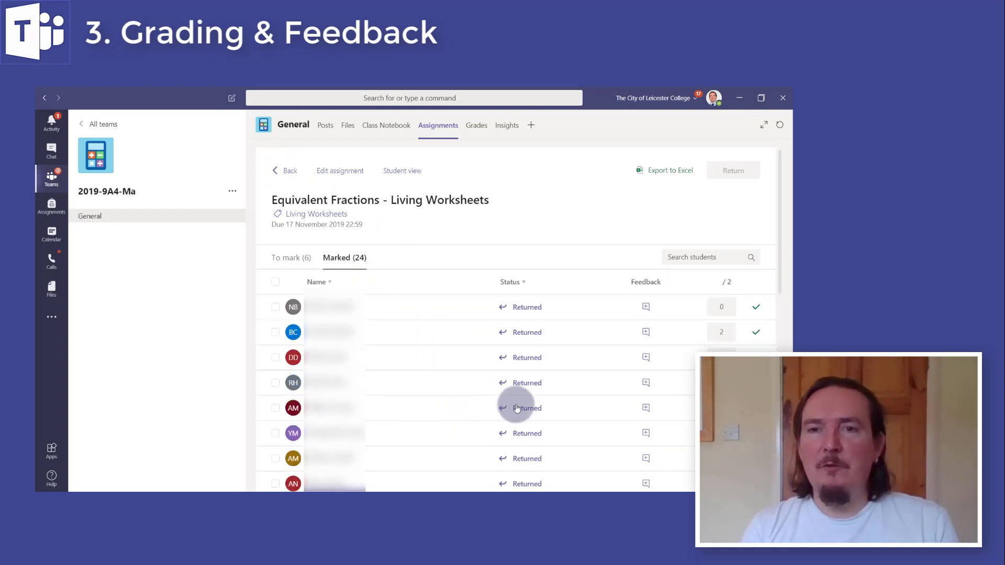
Open the second marked student's Excel worksheet submission and go through the following students' worksheets, feedback and points
left_click(327, 332)
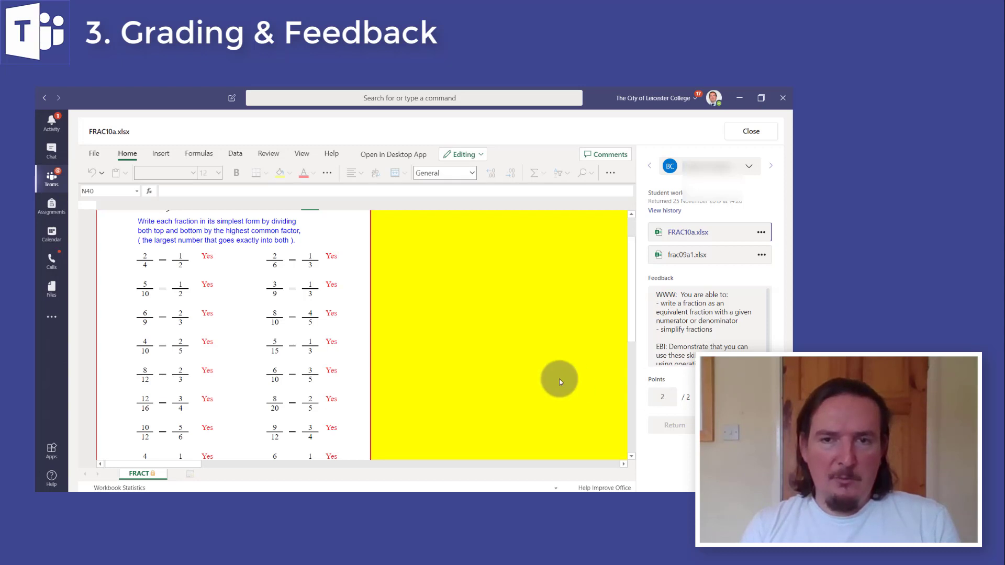
left_click(771, 169)
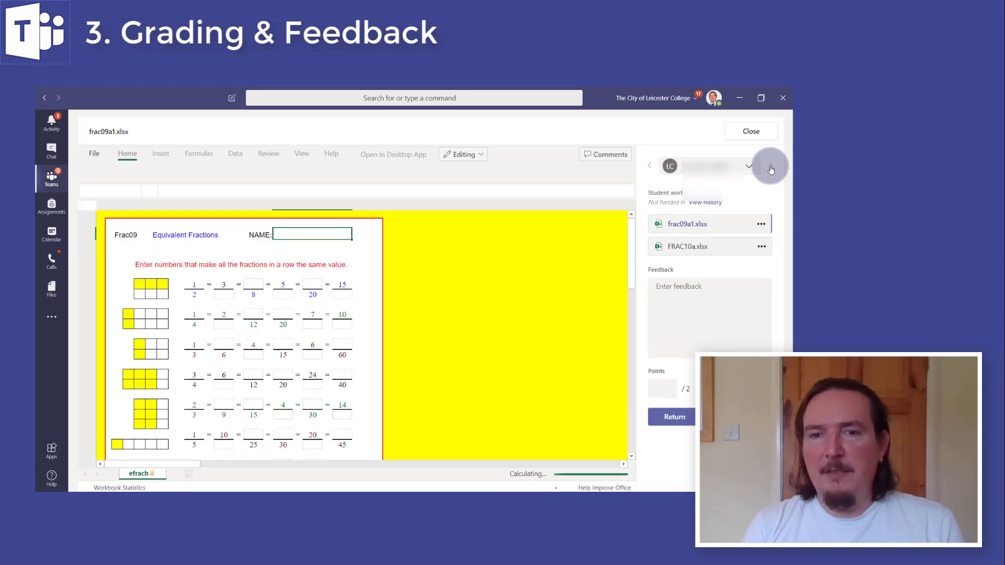
left_click(771, 169)
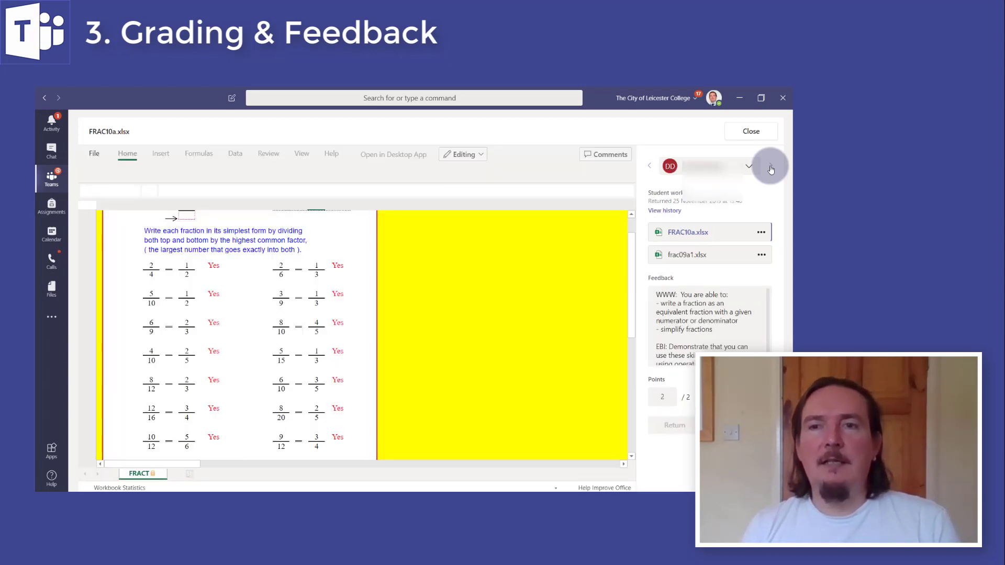
left_click(771, 168)
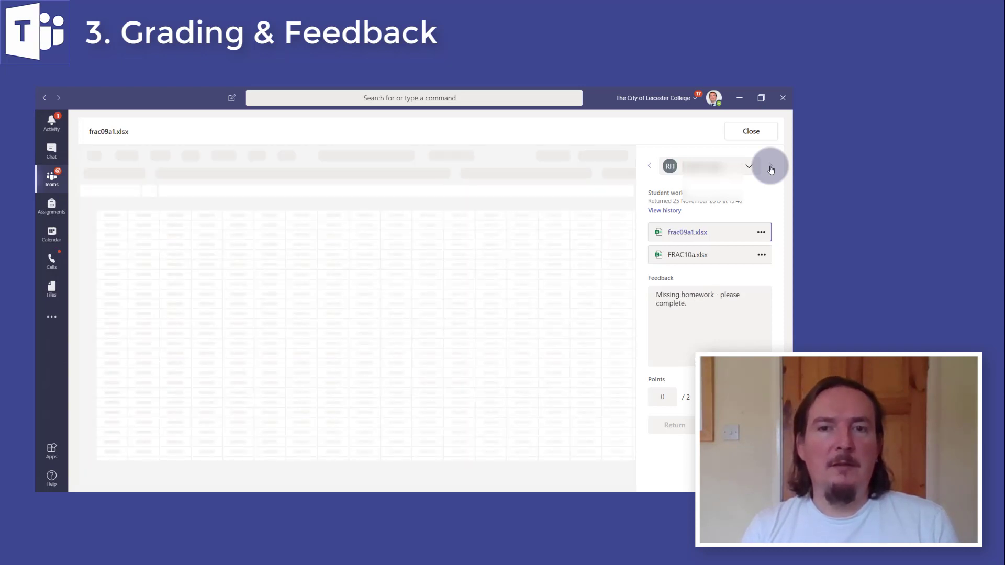
left_click(771, 169)
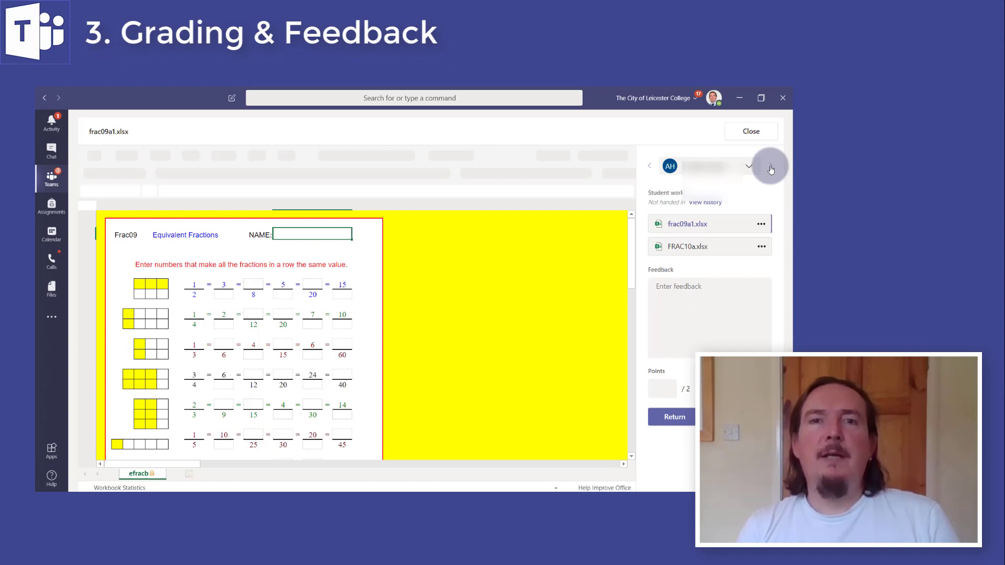
left_click(771, 169)
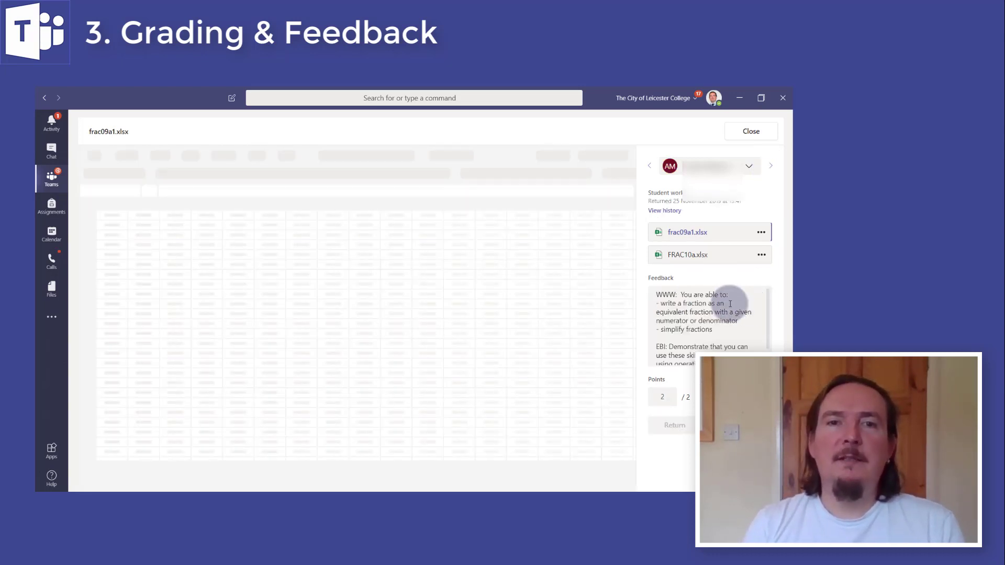
Read through the full WWW and EBI feedback given on this student's equivalent fractions worksheets
scroll(728, 301, "down", 2)
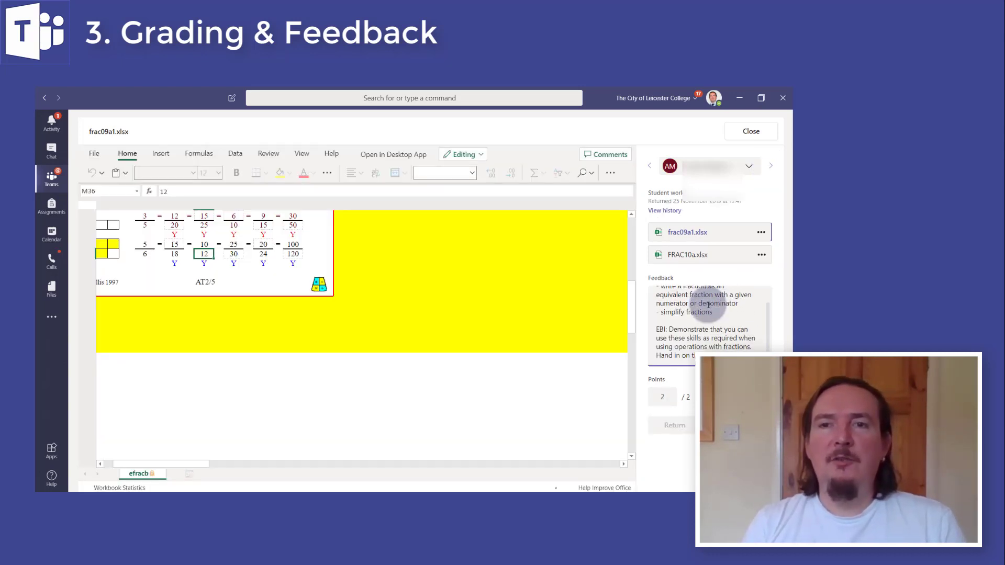
scroll(708, 305, "up", 2)
scroll(709, 307, "down", 2)
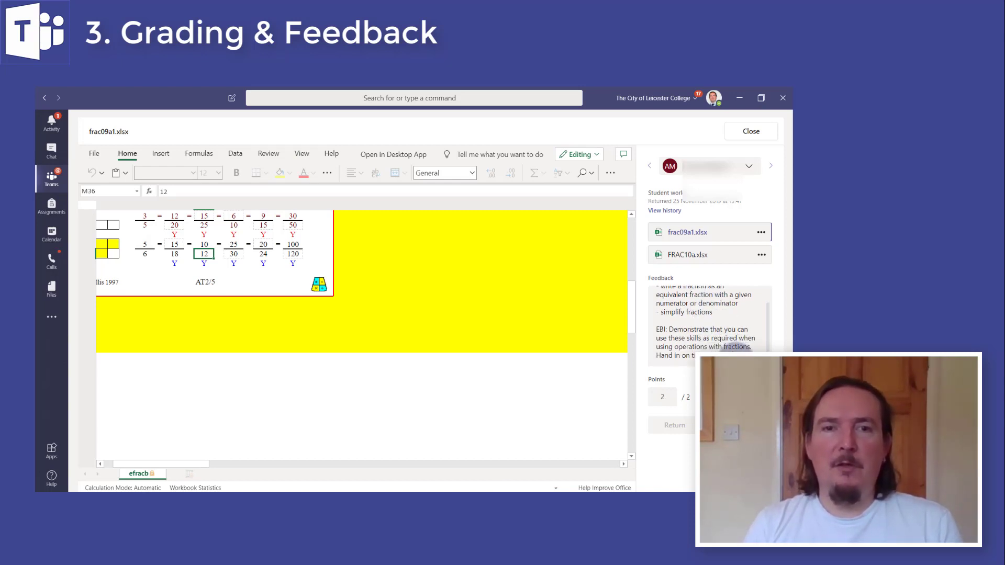
scroll(737, 348, "up", 2)
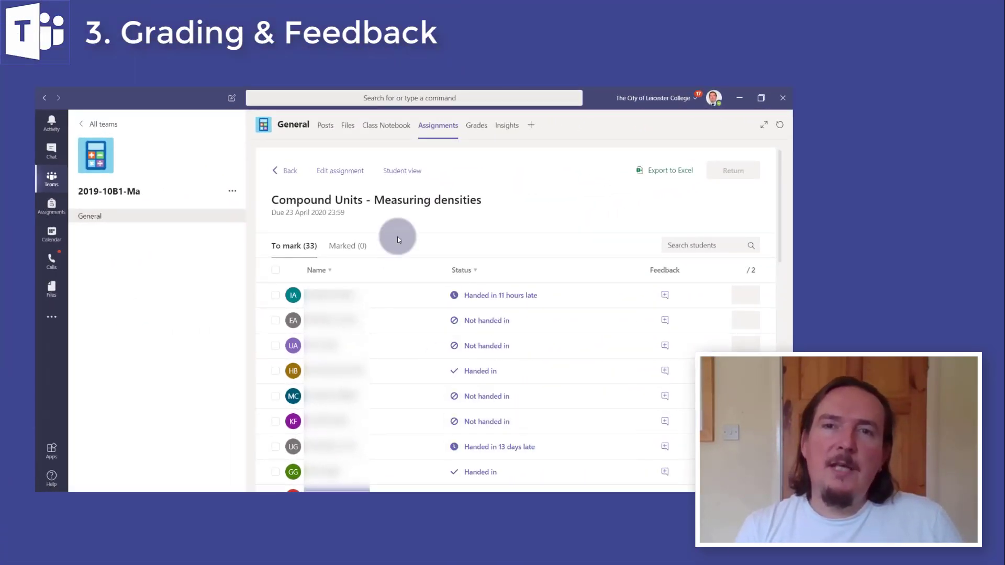
Check the student view of "Compound Units - Measuring densities" and read the first student's handed-in OneNote page through to the end
left_click(403, 171)
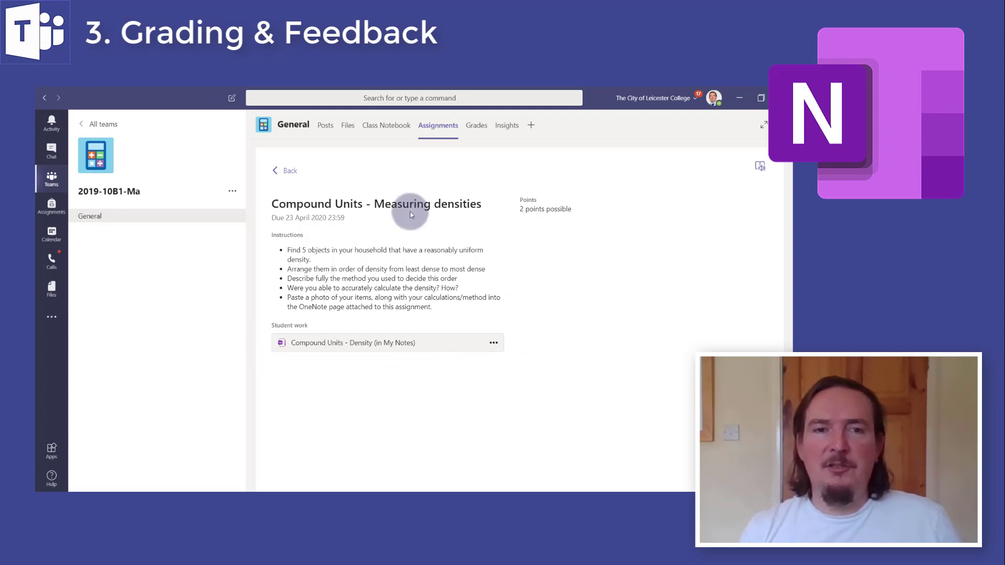
left_click(287, 171)
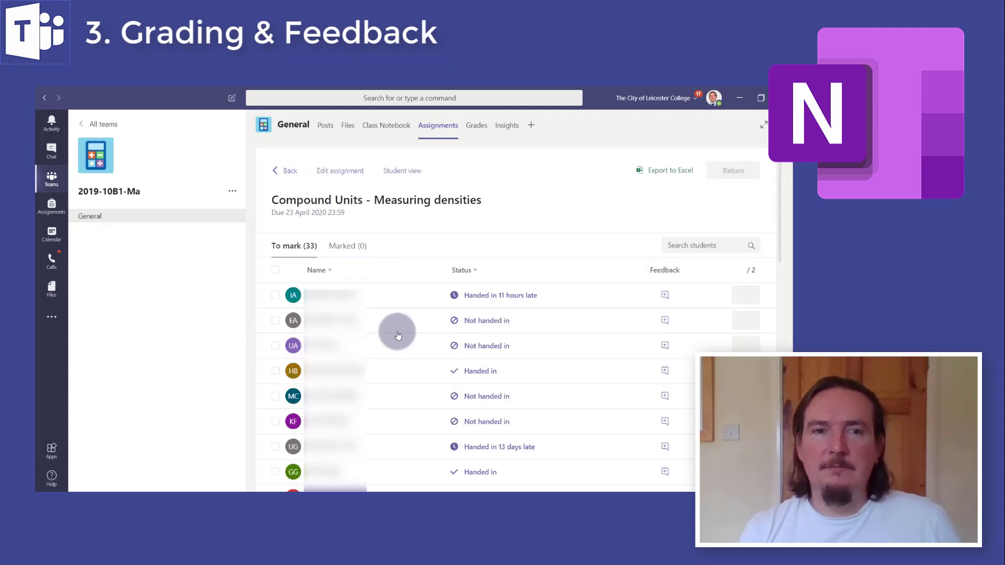
left_click(496, 296)
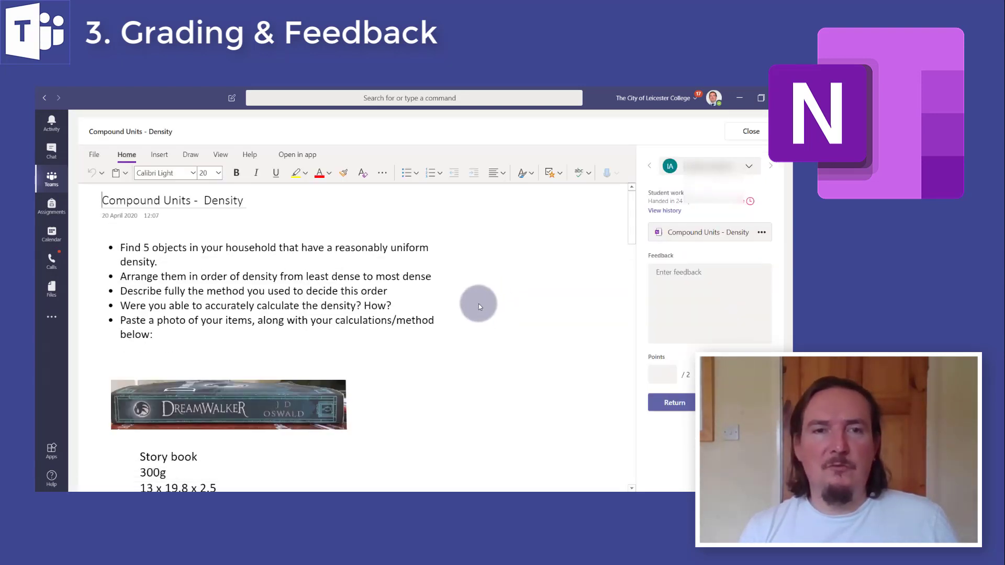
scroll(478, 304, "down", 10)
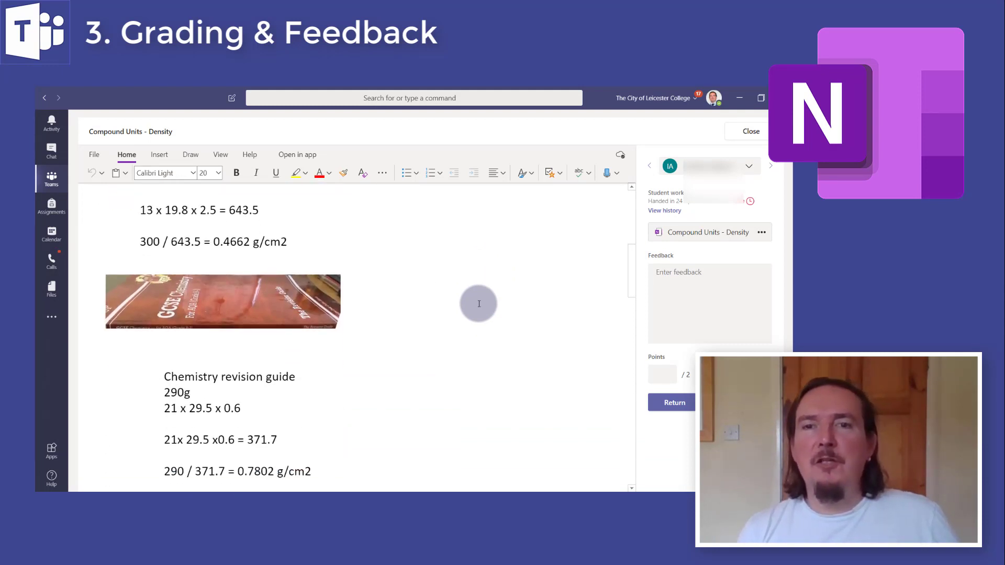
scroll(479, 304, "down", 10)
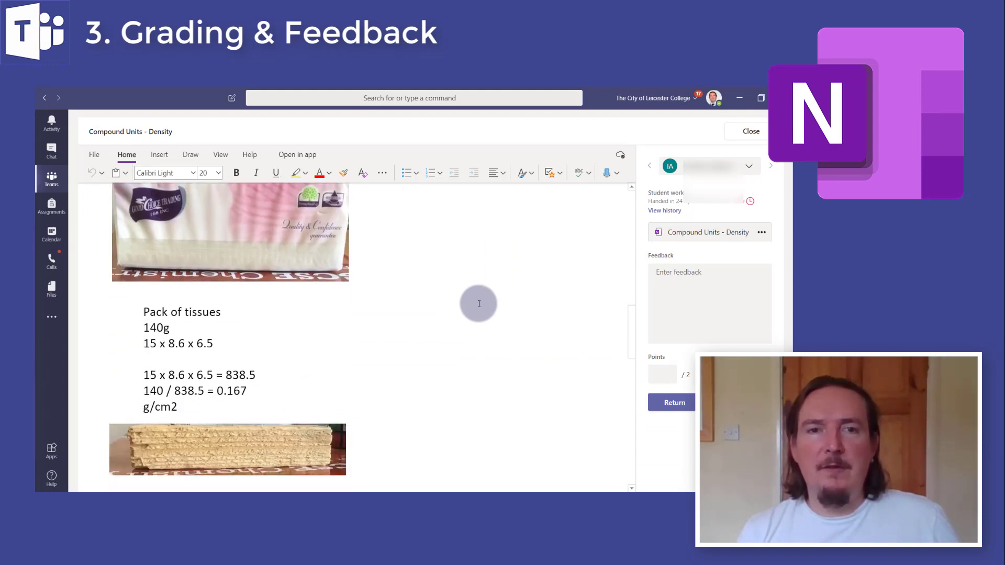
scroll(479, 304, "down", 10)
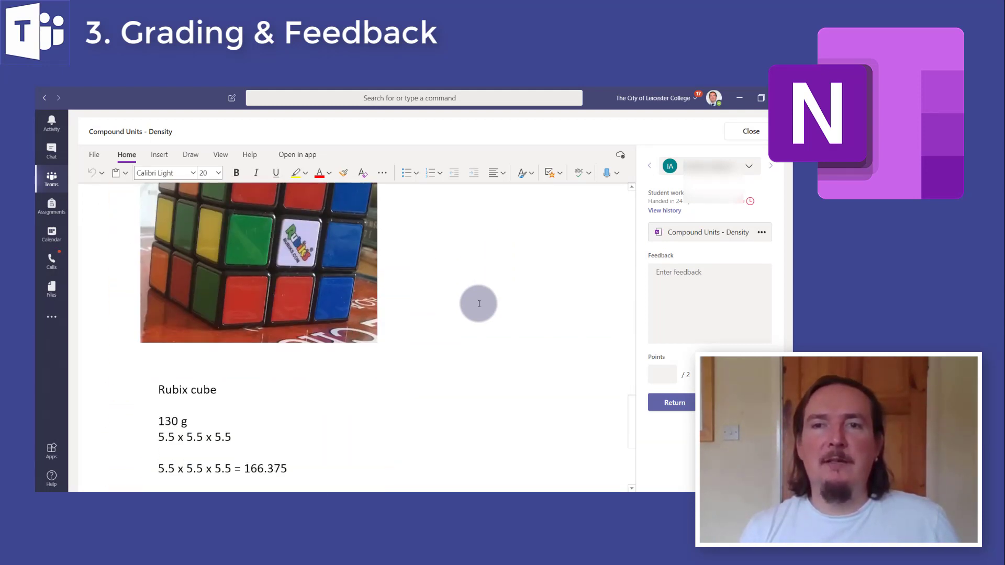
scroll(478, 303, "down", 2)
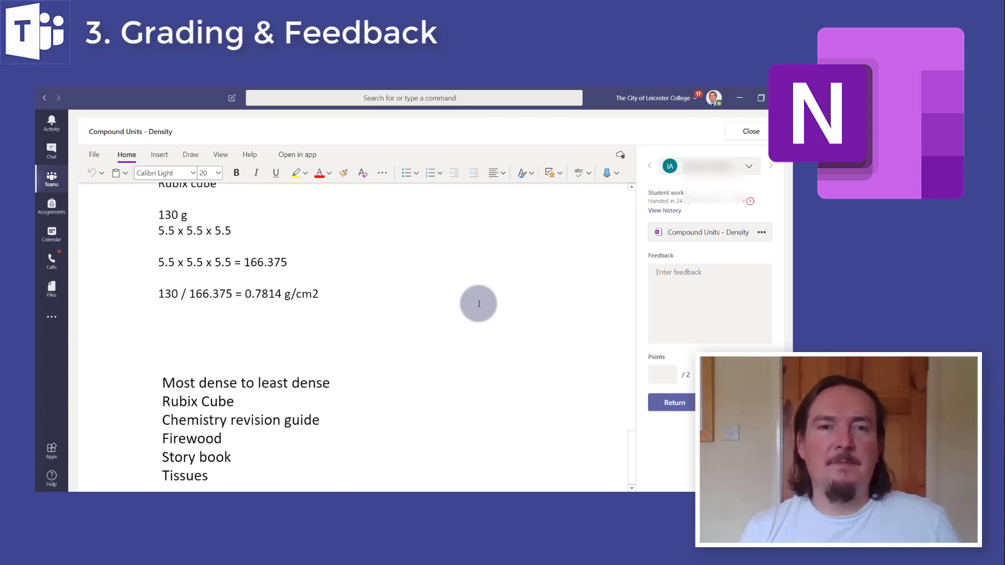
Review the next handed-in "Compound Units - Density" pages, covering typed calculations with a photo and a photographed handwritten answer
left_click(770, 168)
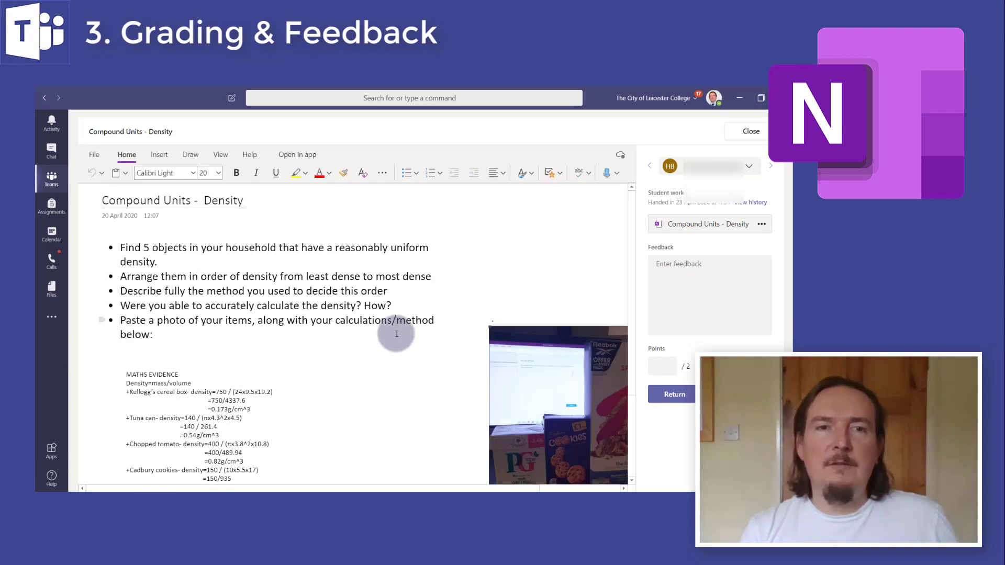
scroll(367, 372, "down", 3)
left_click_drag(251, 487, 552, 479)
scroll(470, 404, "down", 1)
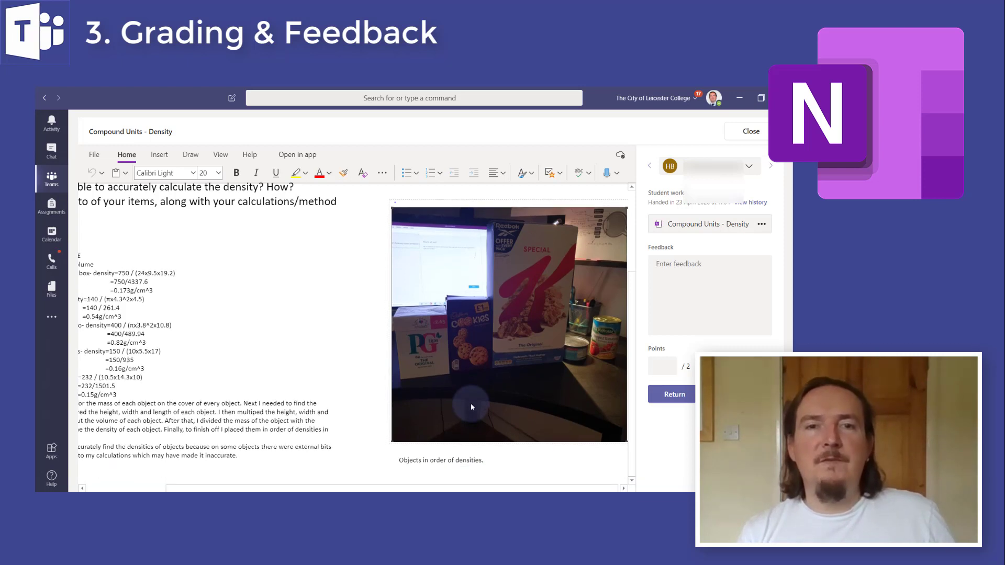
left_click(771, 169)
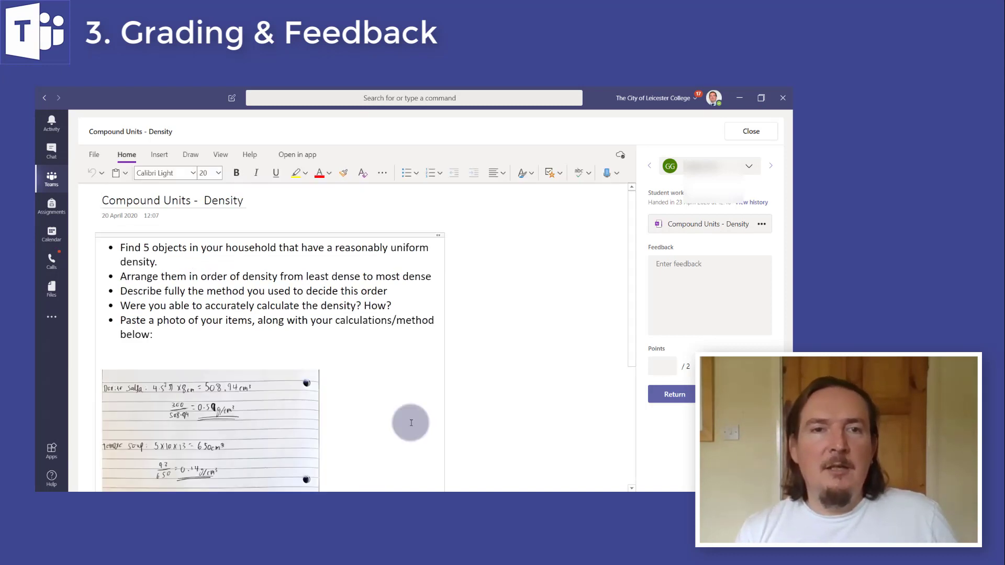
scroll(408, 422, "down", 4)
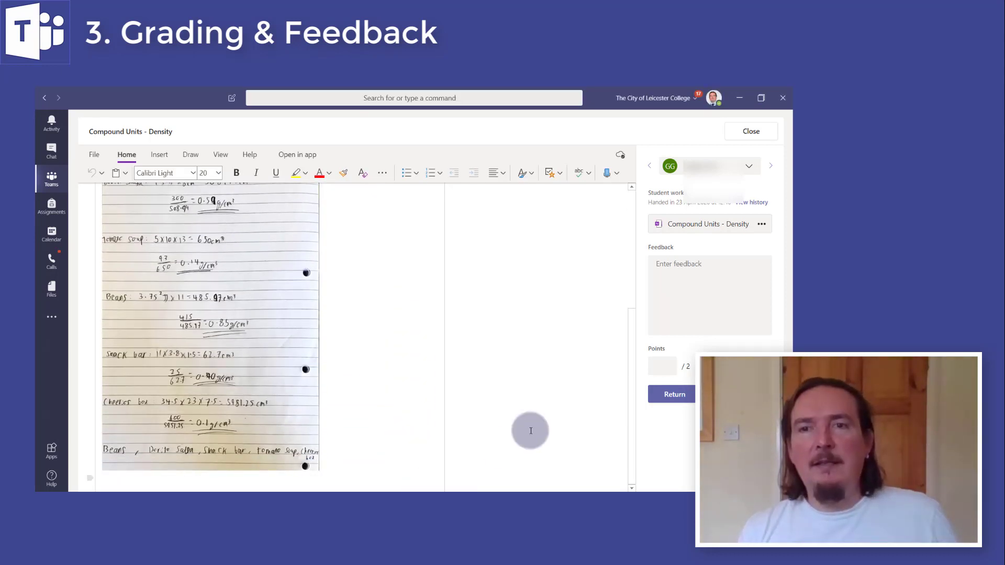
Go through two more students' density pages, one with photos beside typed explanations and one with handwritten squared-paper working
left_click(771, 166)
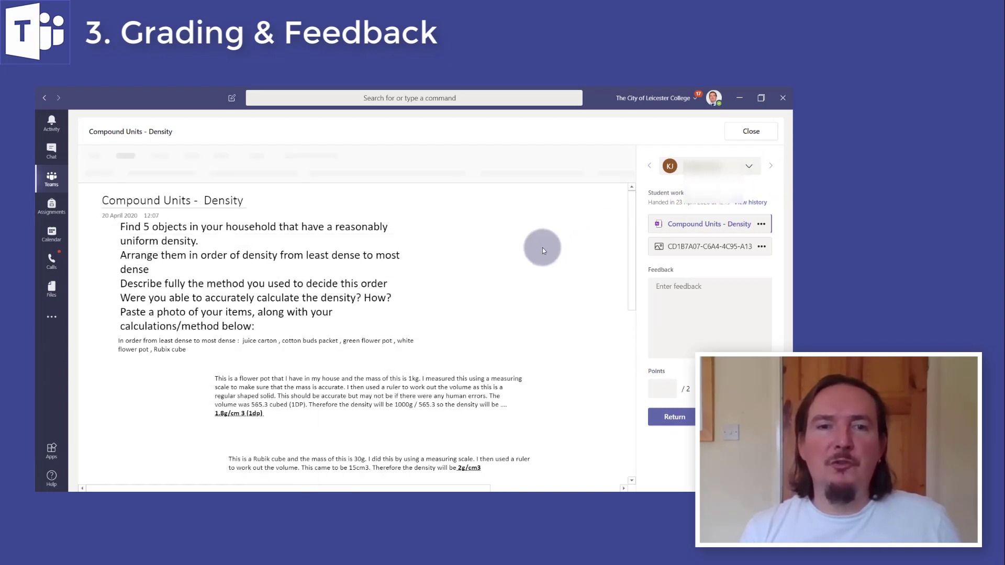
scroll(536, 254, "down", 10)
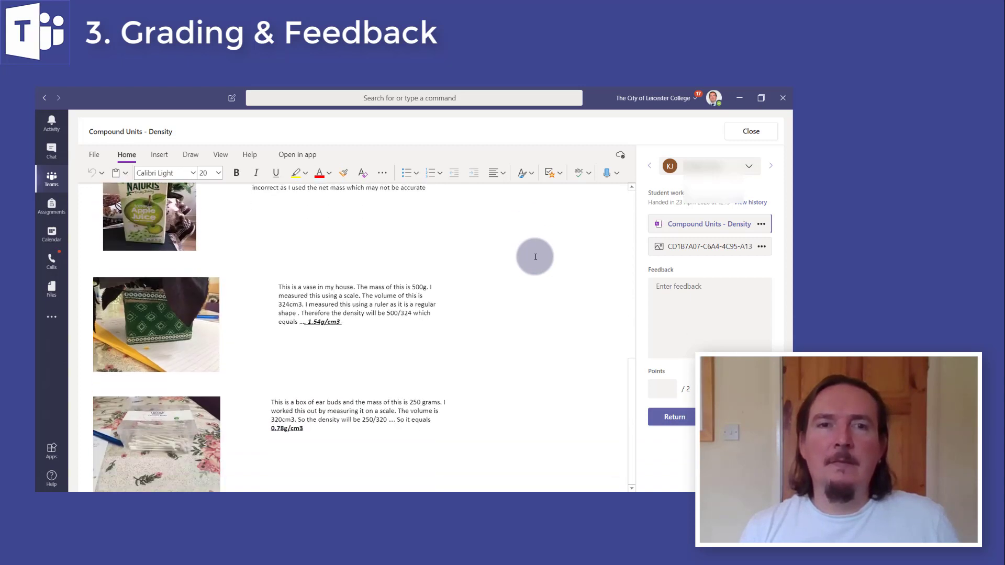
left_click(759, 169)
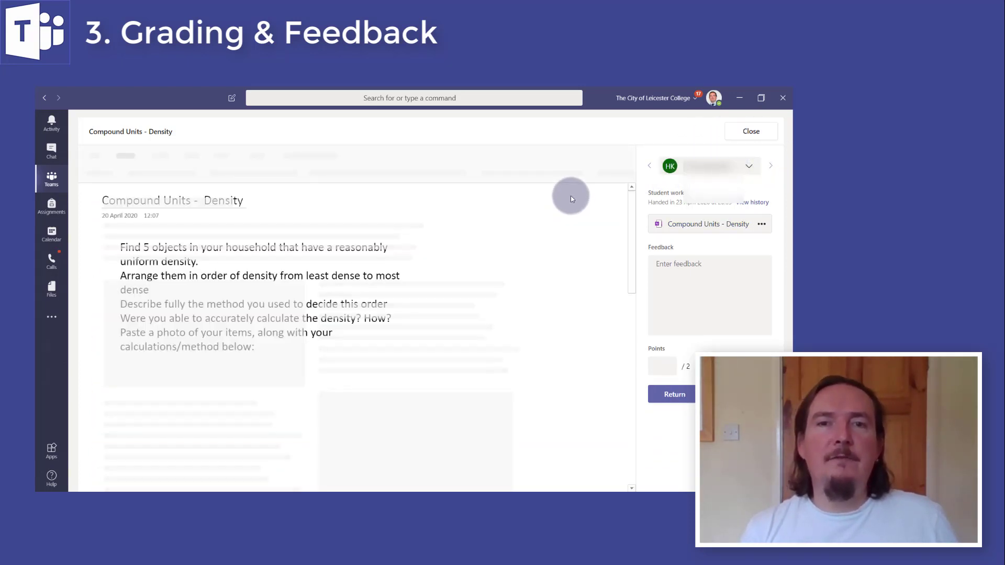
scroll(550, 220, "down", 15)
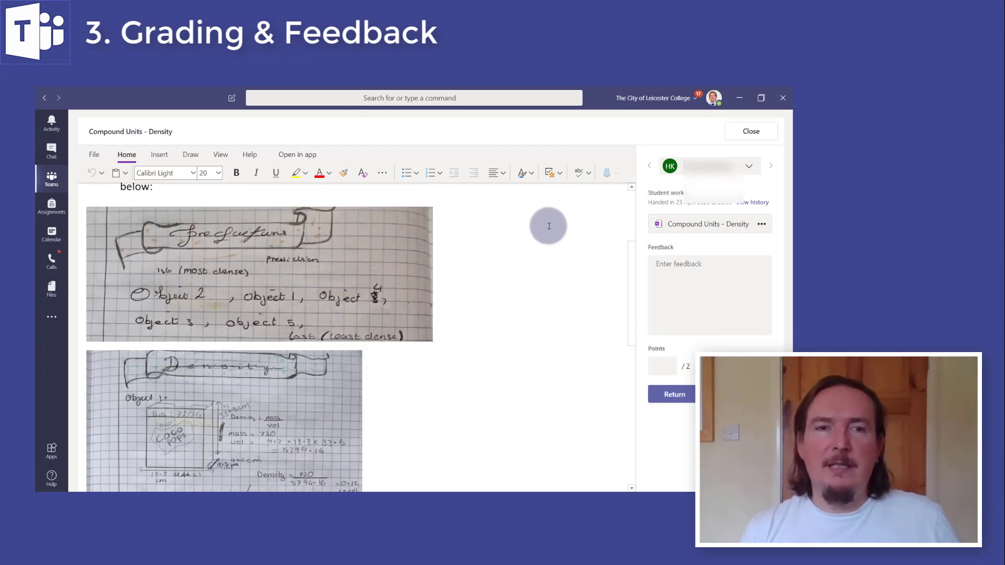
scroll(550, 226, "down", 1)
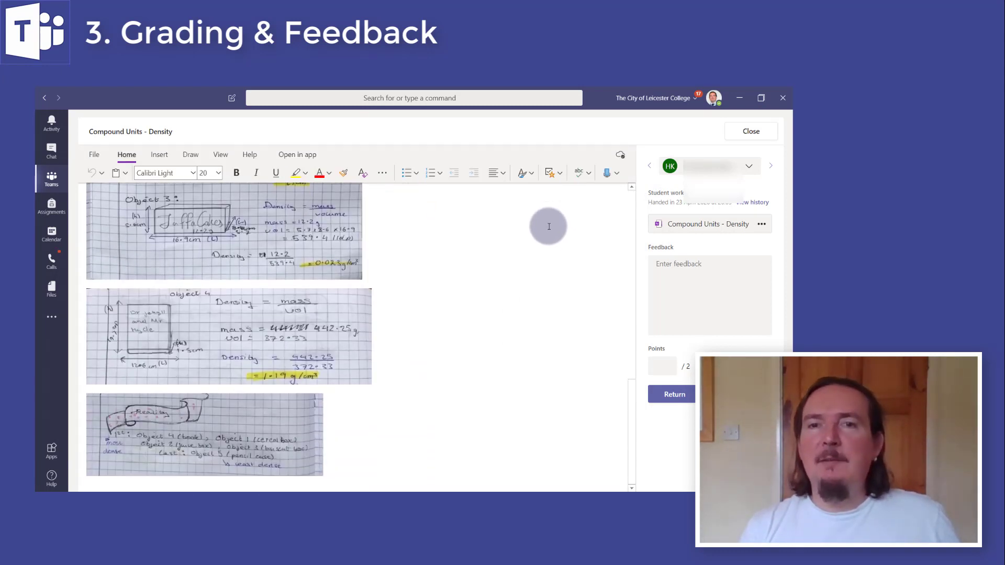
Move to the following student's density page and read down through the photo of household objects and the handwritten working
left_click(770, 167)
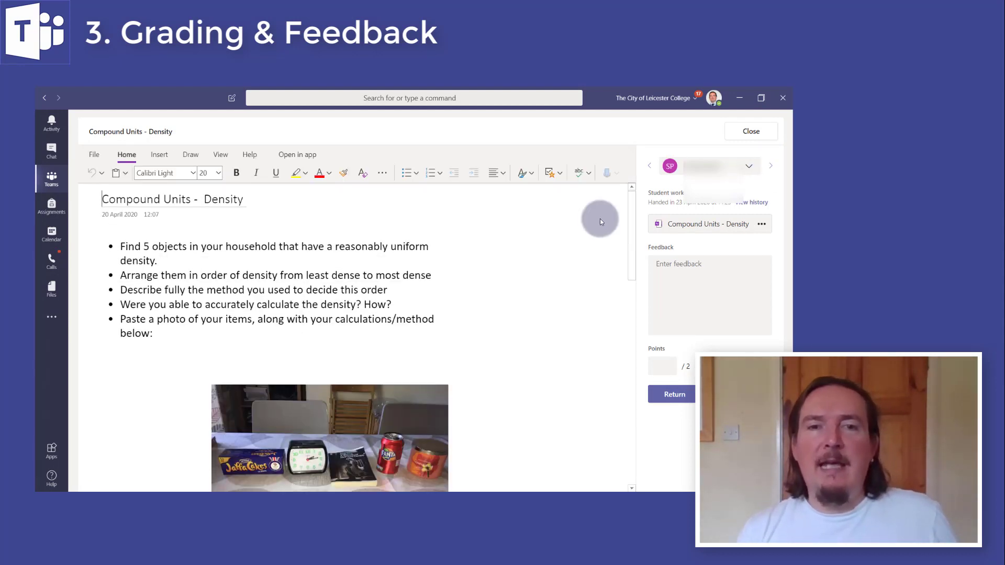
scroll(600, 219, "down", 3)
scroll(600, 219, "down", 2)
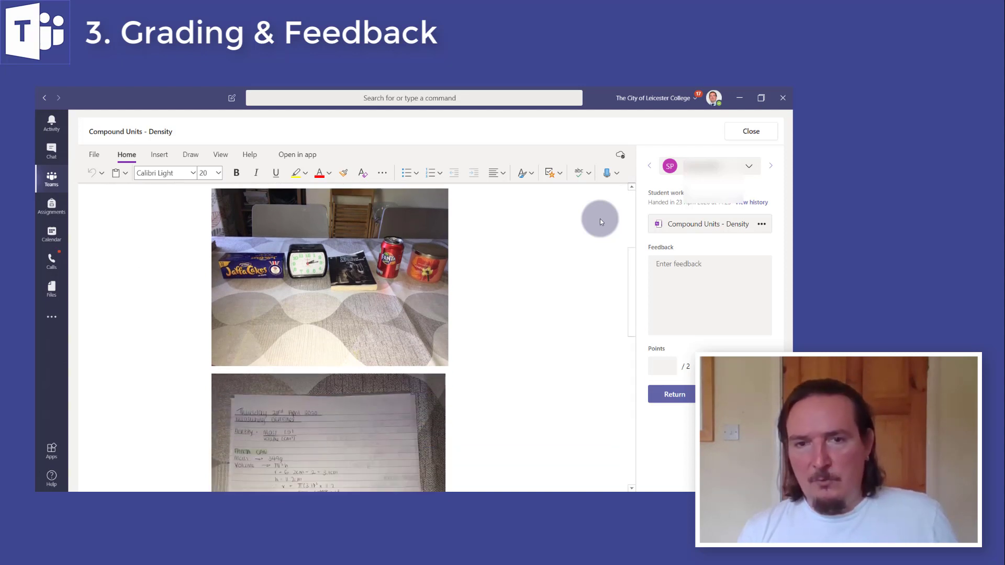
scroll(600, 219, "down", 4)
scroll(600, 219, "down", 5)
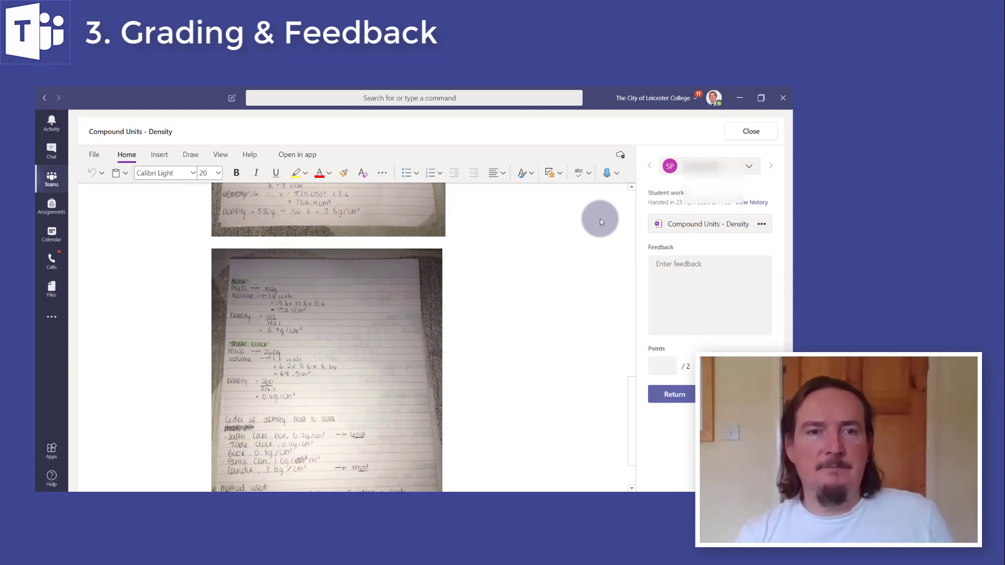
scroll(600, 218, "down", 1)
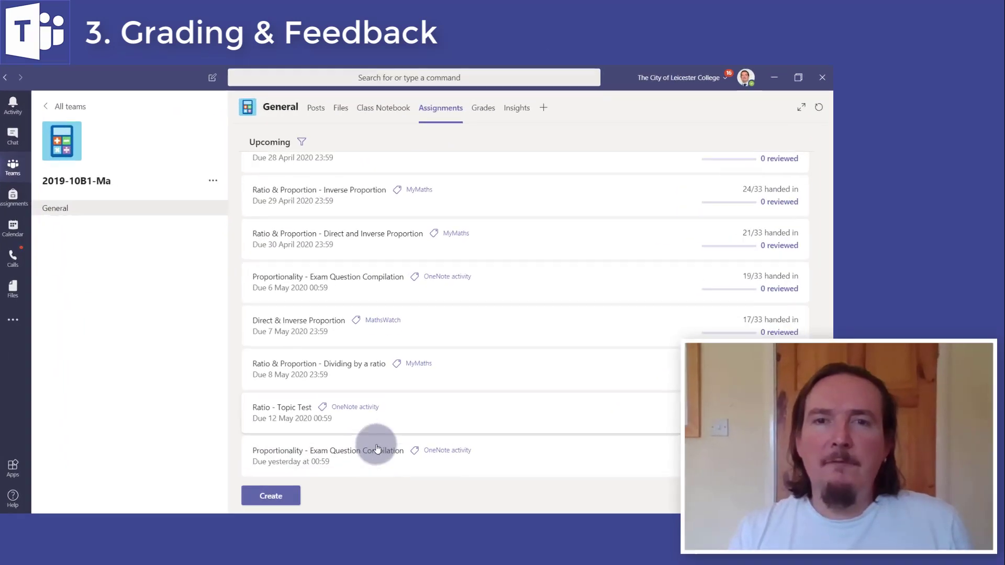
Check who is still to mark in "Transformations - All Types - question practice" and return to the assignments list
scroll(377, 448, "up", 8)
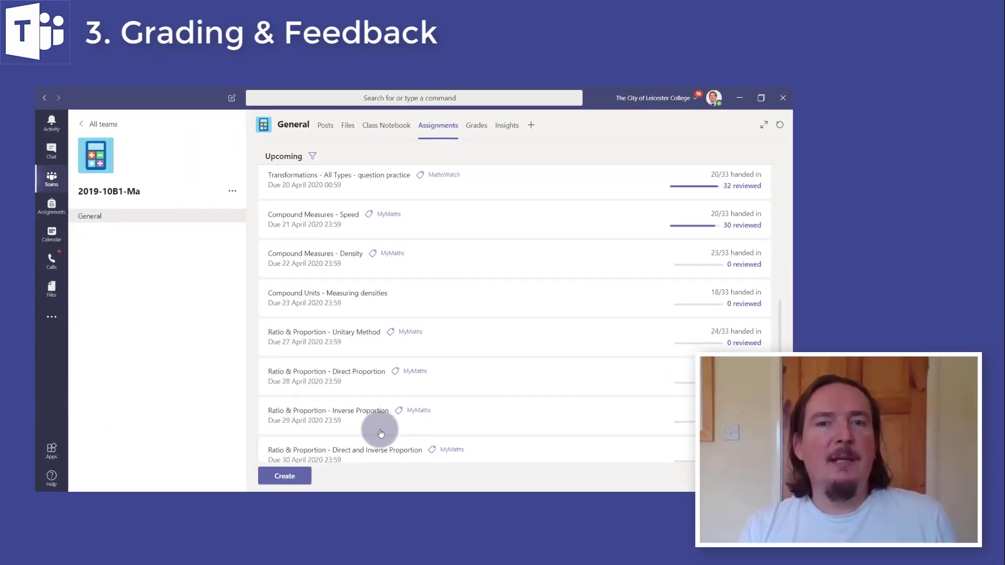
scroll(381, 434, "up", 2)
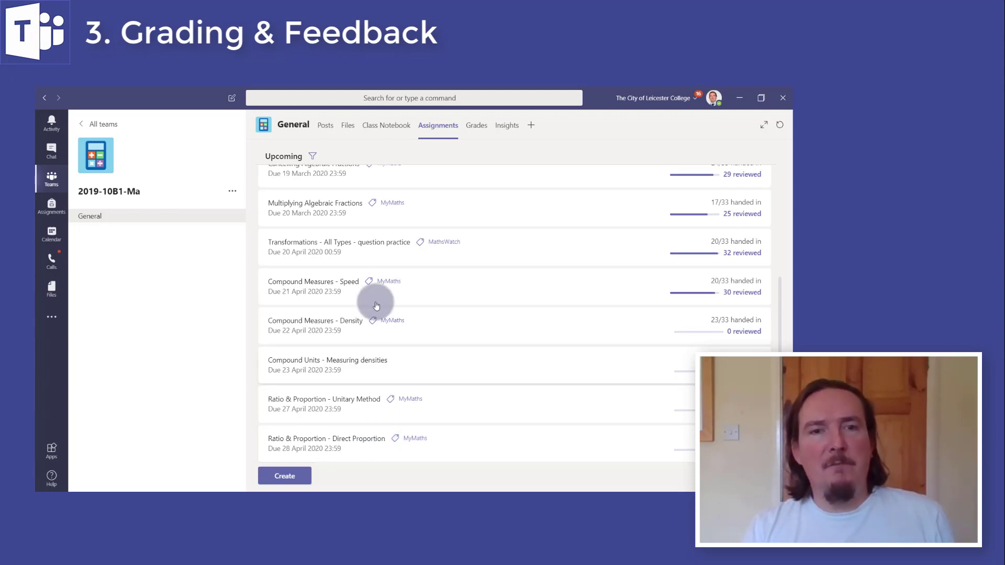
left_click(348, 243)
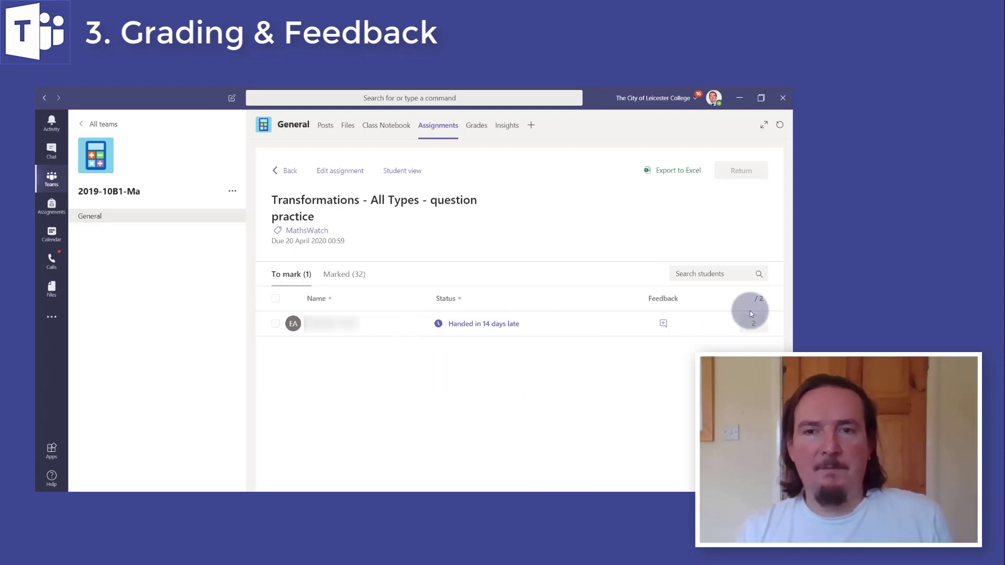
left_click(283, 171)
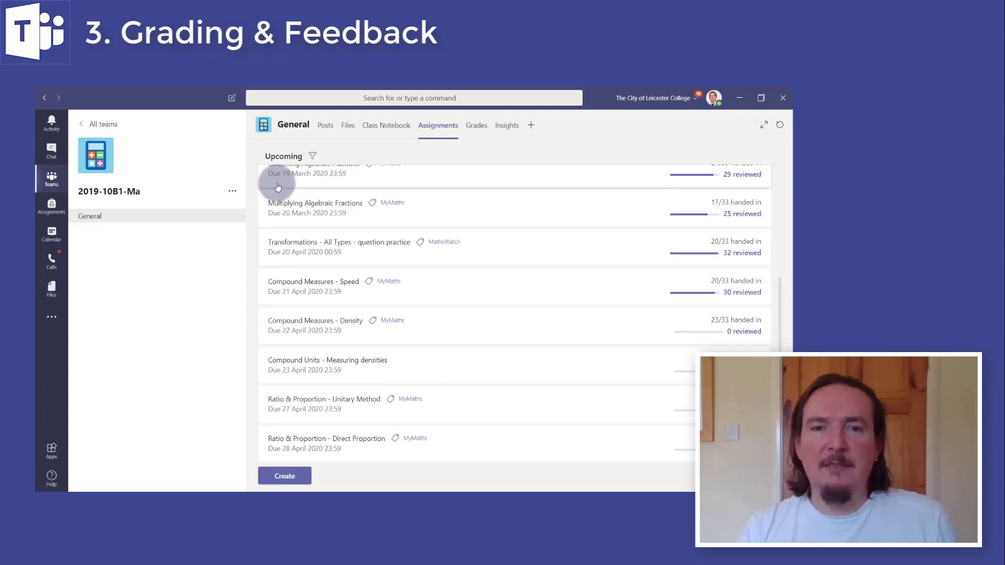
Go back up the assignments list and collapse the Assigned group
scroll(274, 240, "up", 4)
scroll(273, 243, "up", 5)
left_click(269, 202)
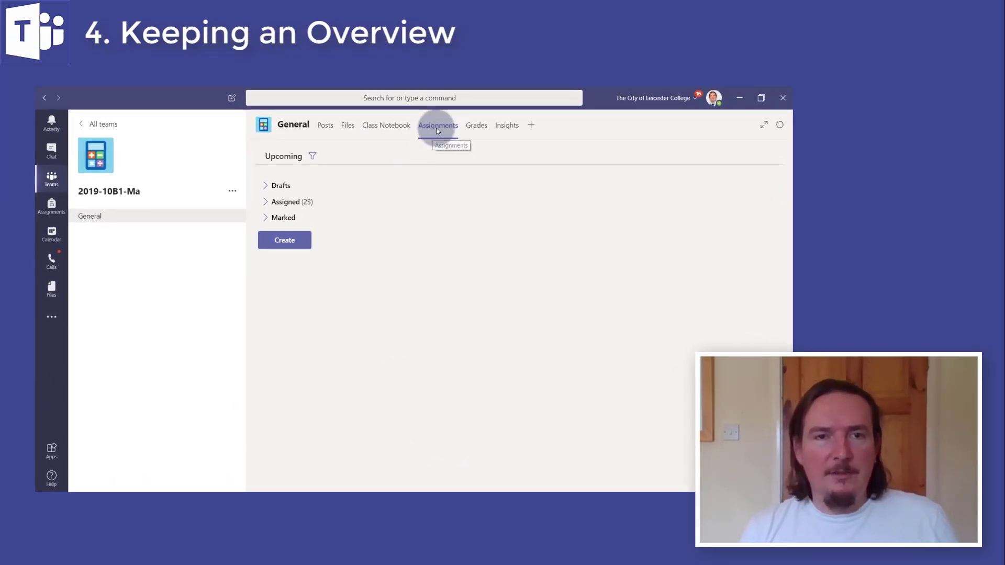
Open the class Grades overview and look across the assignments back to the graded March Transformations tasks
left_click(476, 126)
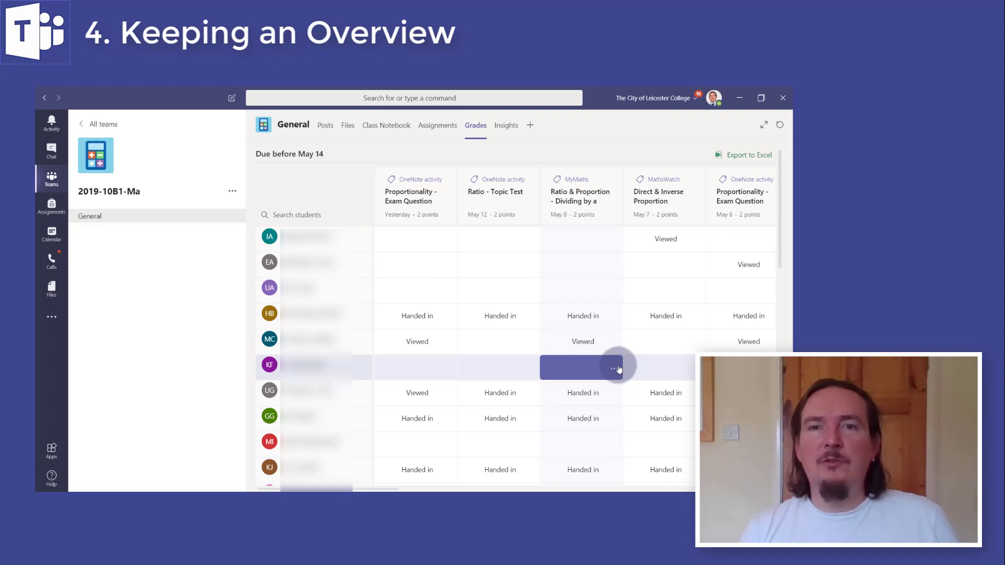
scroll(618, 369, "right", 5)
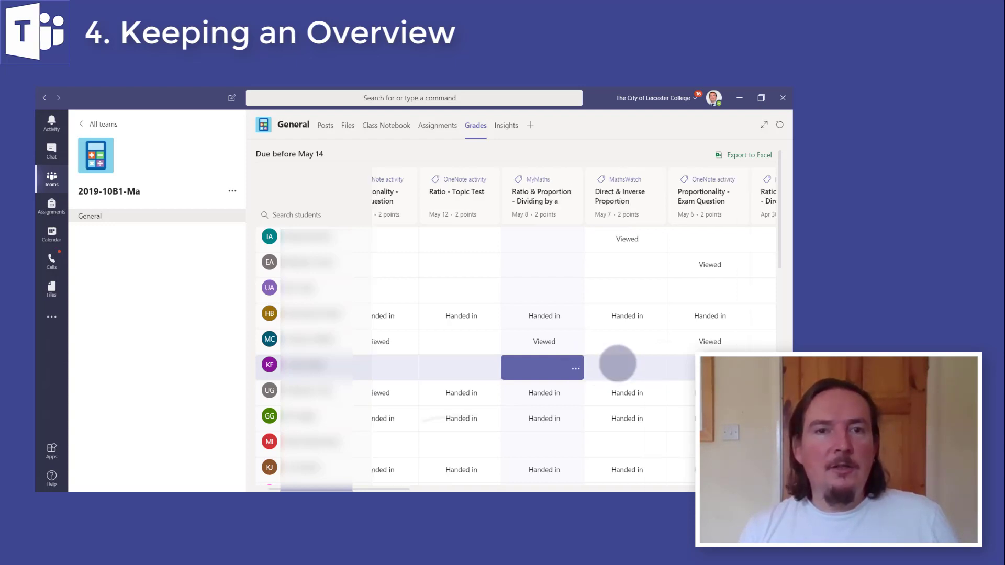
scroll(619, 364, "right", 5)
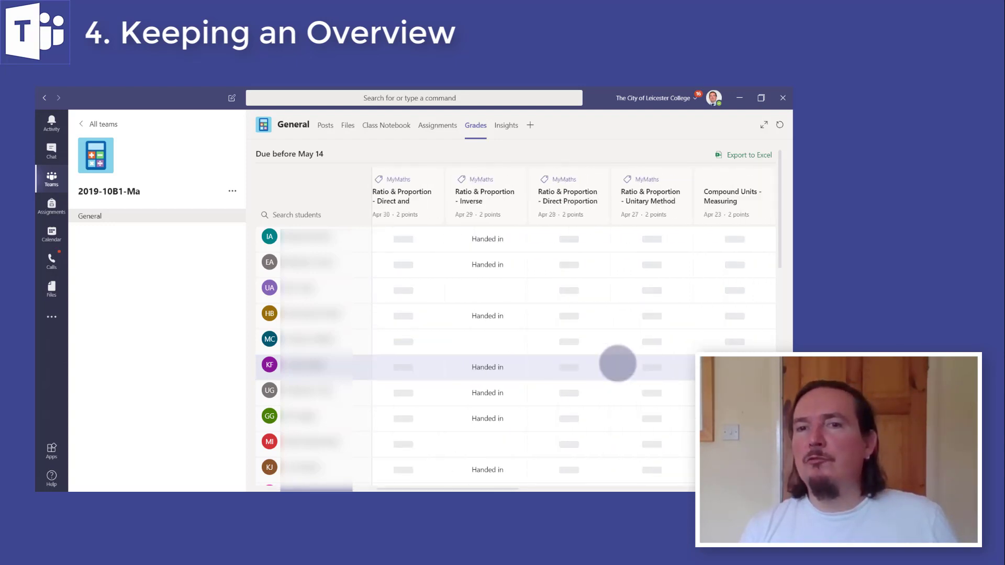
scroll(618, 364, "right", 10)
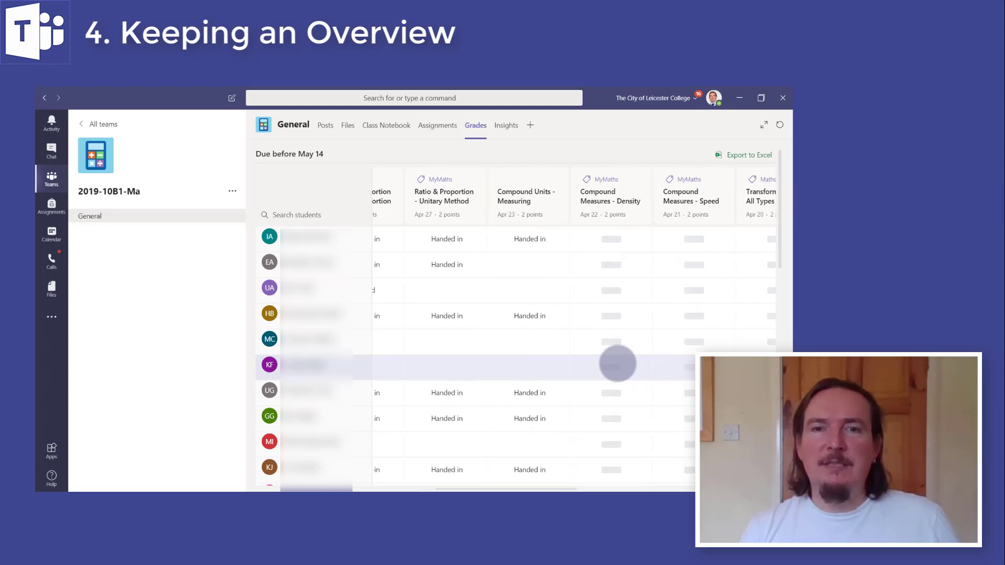
scroll(618, 364, "right", 3)
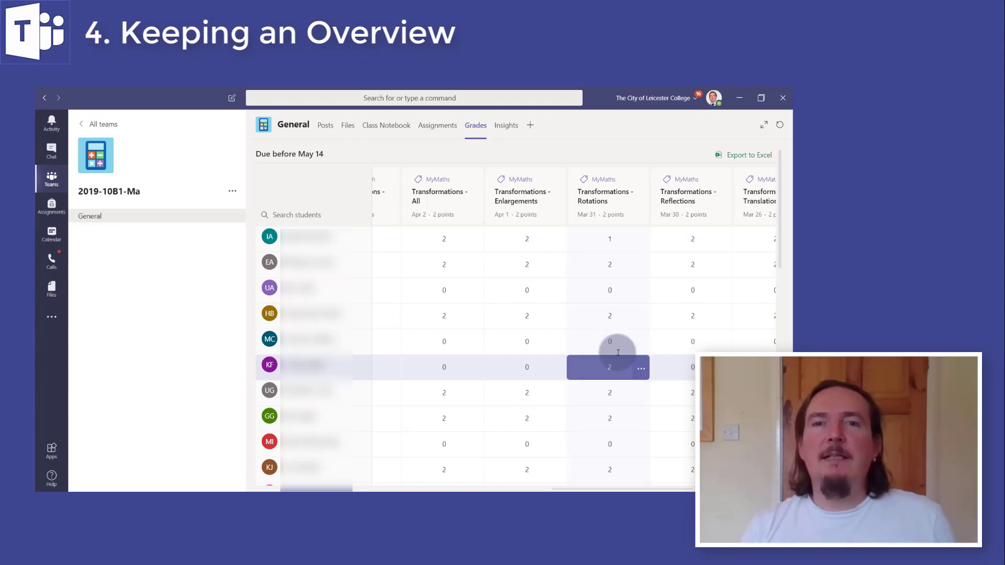
Try a grade of 2 for the third student's "Transformations - Enlargements" assignment and set it back to 0
left_click(537, 294)
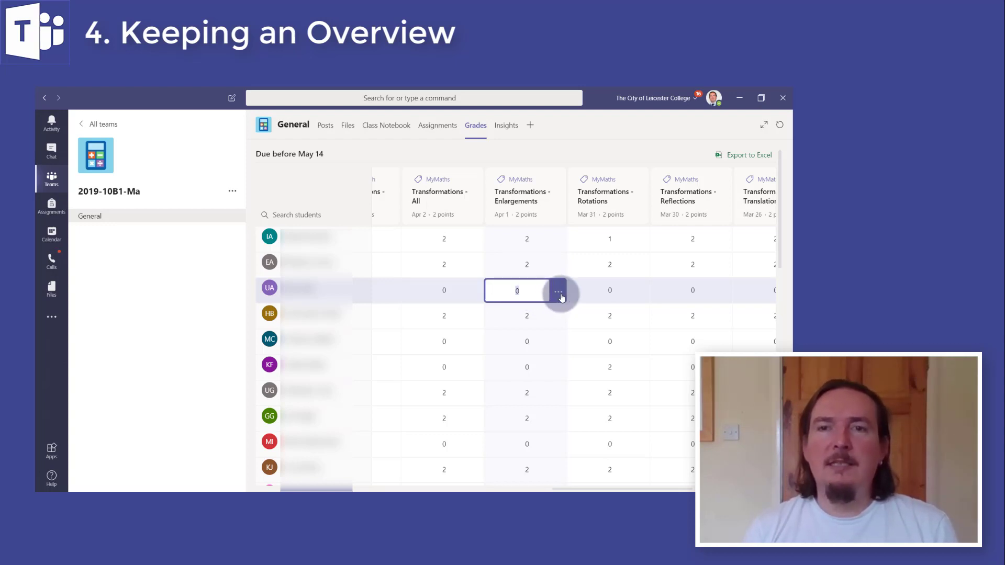
type("2")
key("BackSpace")
type("0")
left_click(583, 313)
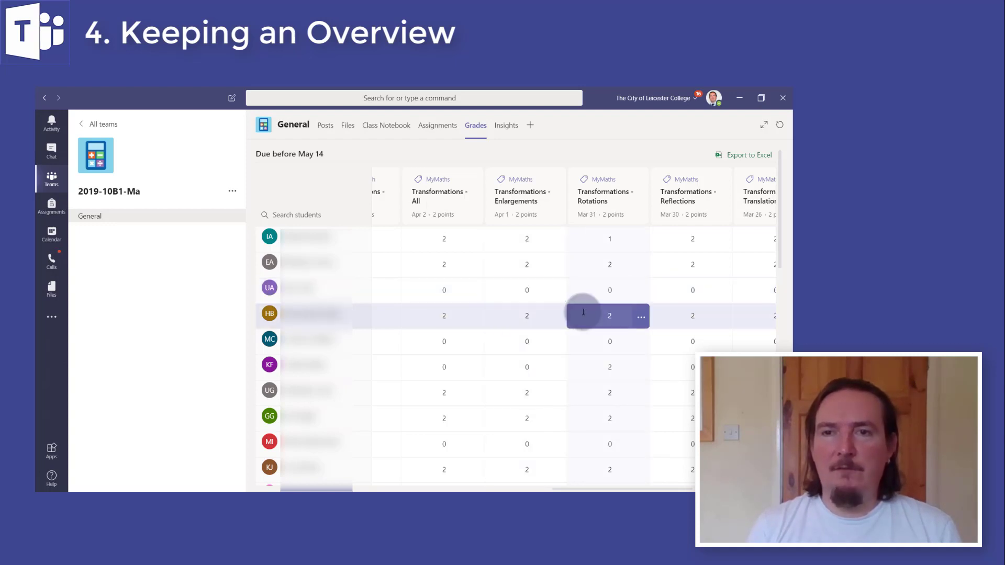
View the options for opening or returning student work on the third student's "Transformations - Enlargements" grade, and dismiss them
left_click(544, 291)
left_click(558, 293)
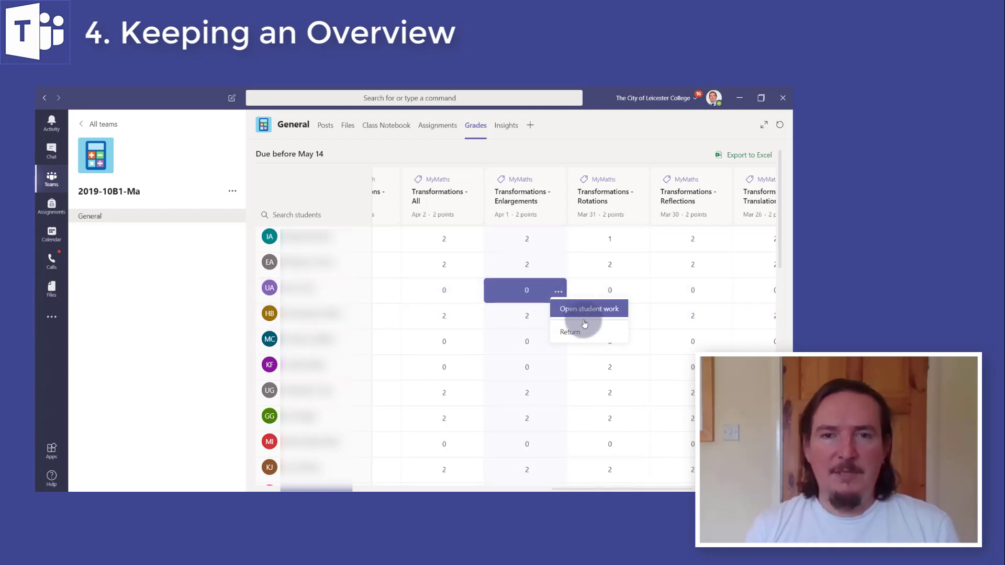
left_click(558, 292)
left_click(560, 293)
left_click(629, 314)
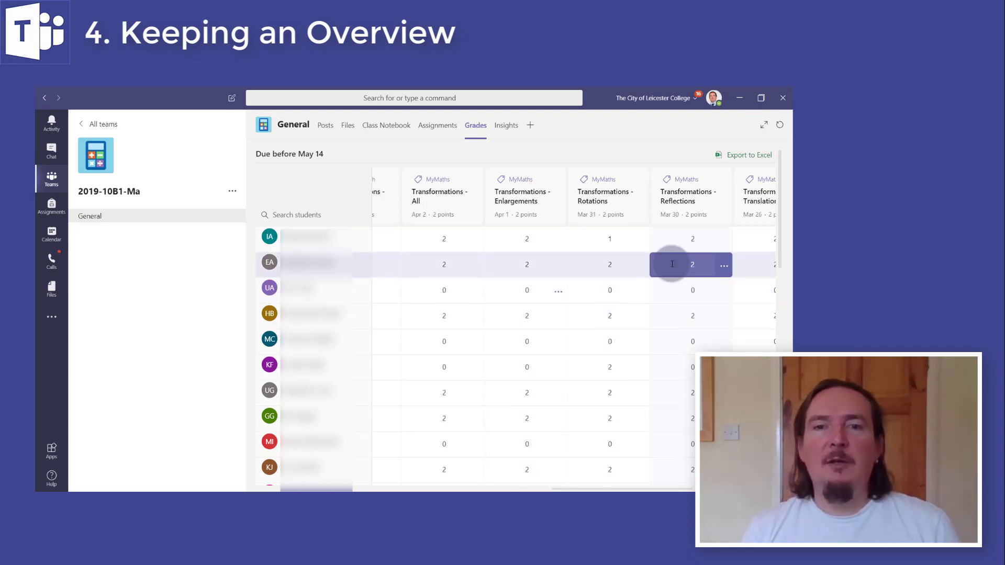
left_click(558, 291)
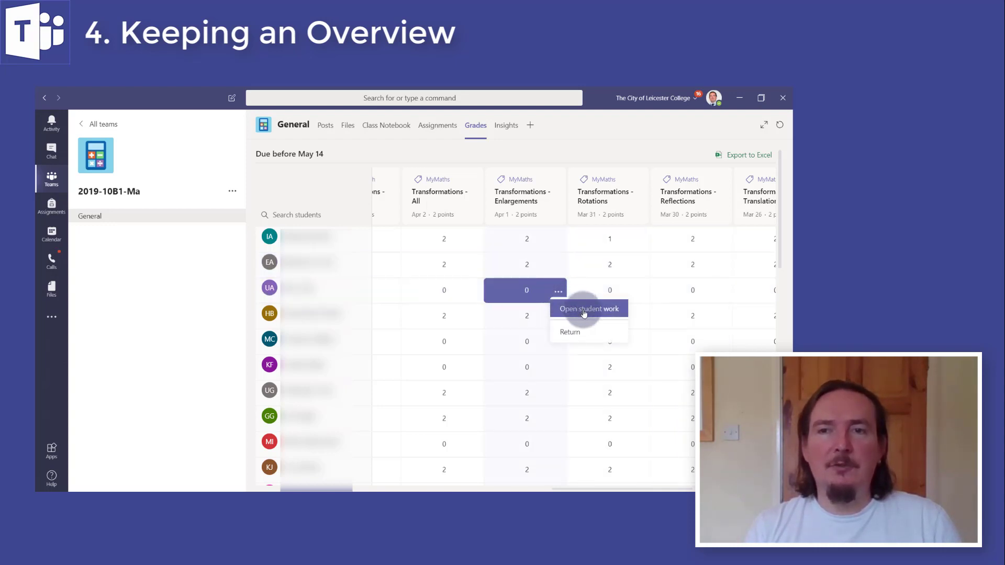
left_click(541, 362)
left_click(552, 397)
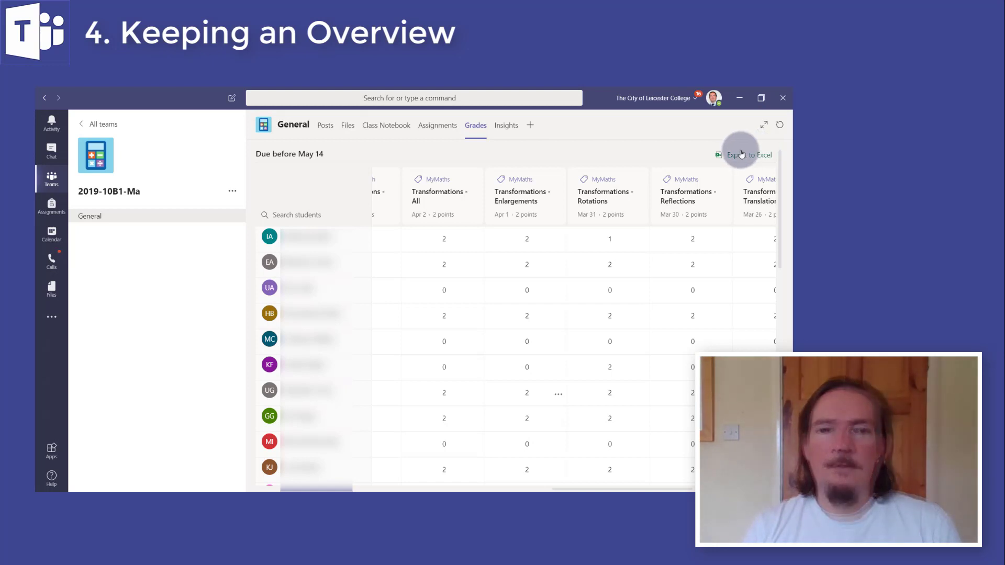
Open the class Insights, look up the Insights app by searching "insig" among the addable tabs, and close its setup unsaved
left_click(508, 127)
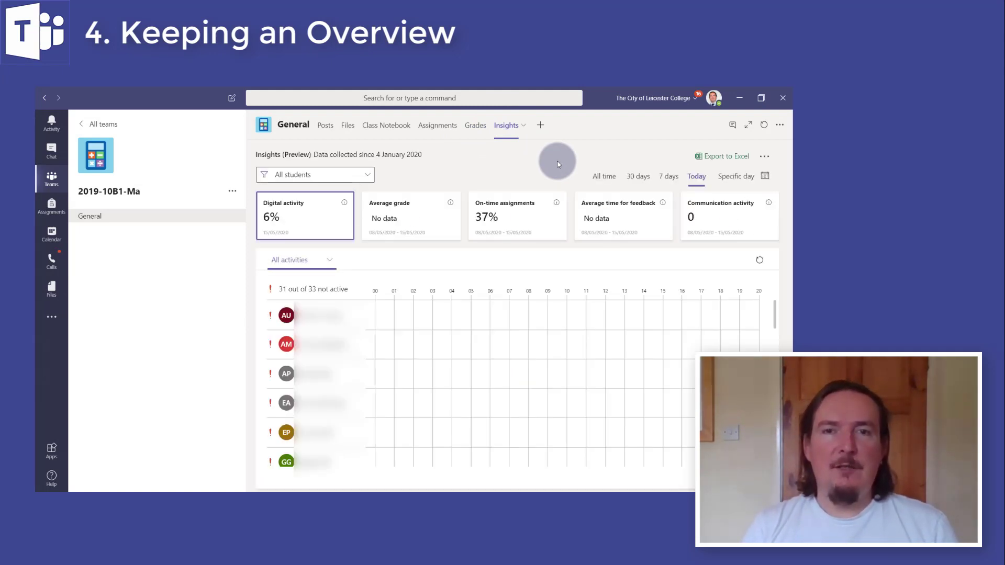
left_click(541, 126)
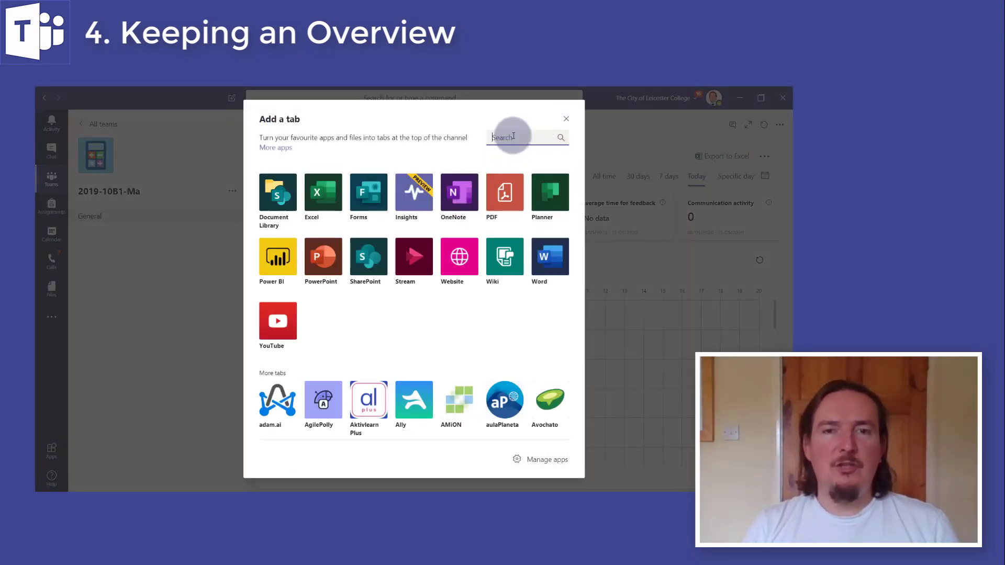
type("insig")
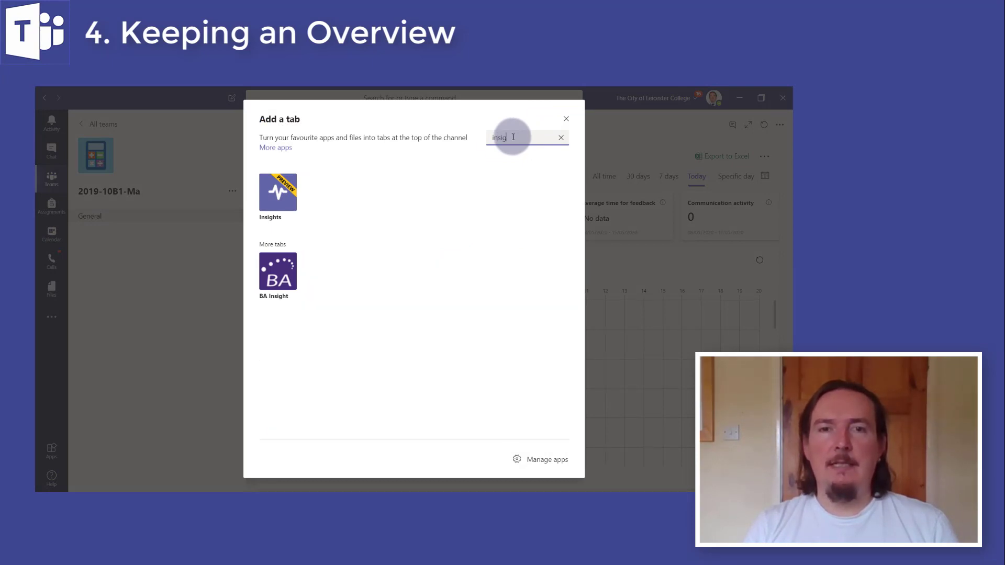
left_click(277, 191)
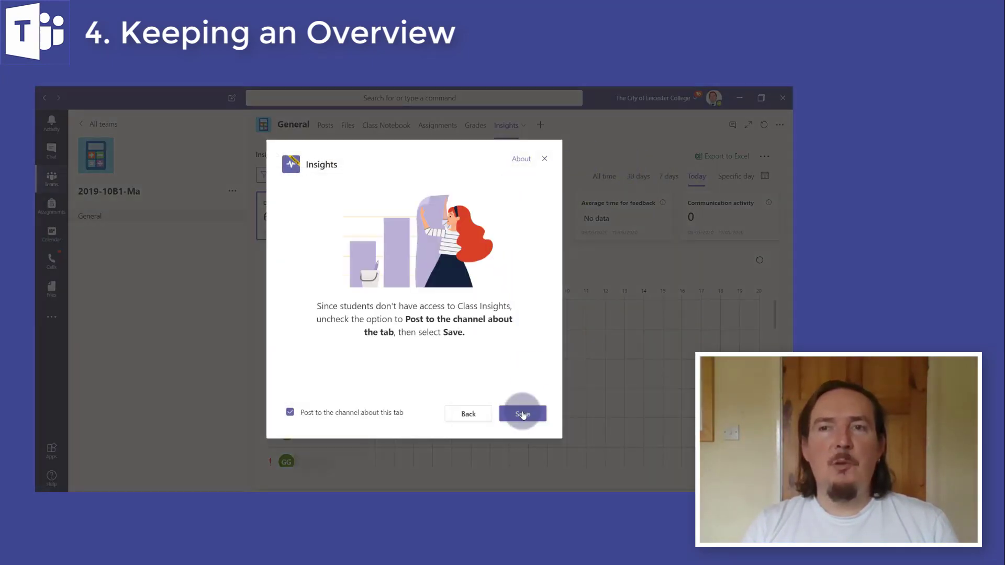
left_click(543, 159)
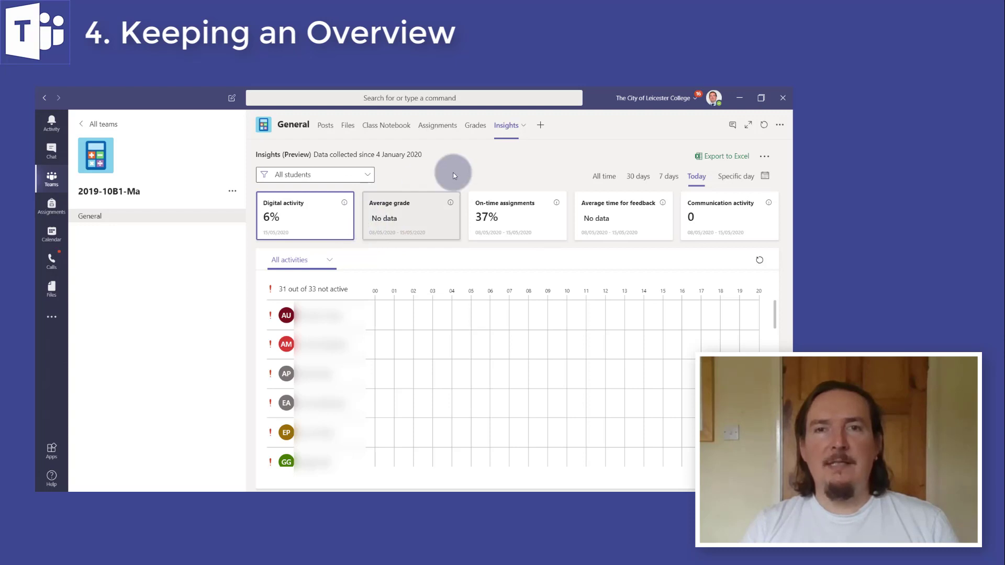
Show the Insights data for all time and read down through every student's digital activity
left_click(604, 176)
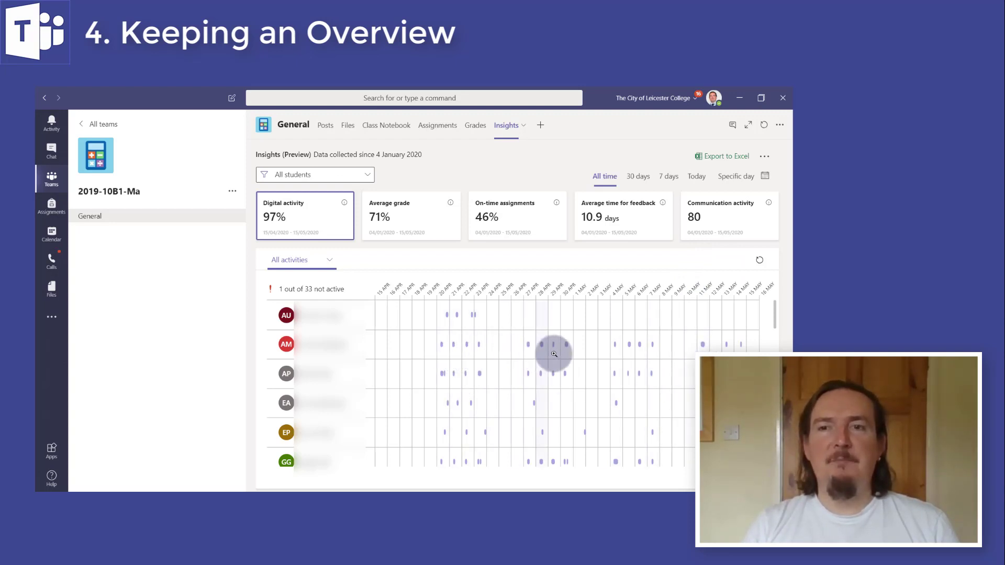
scroll(598, 360, "down", 10)
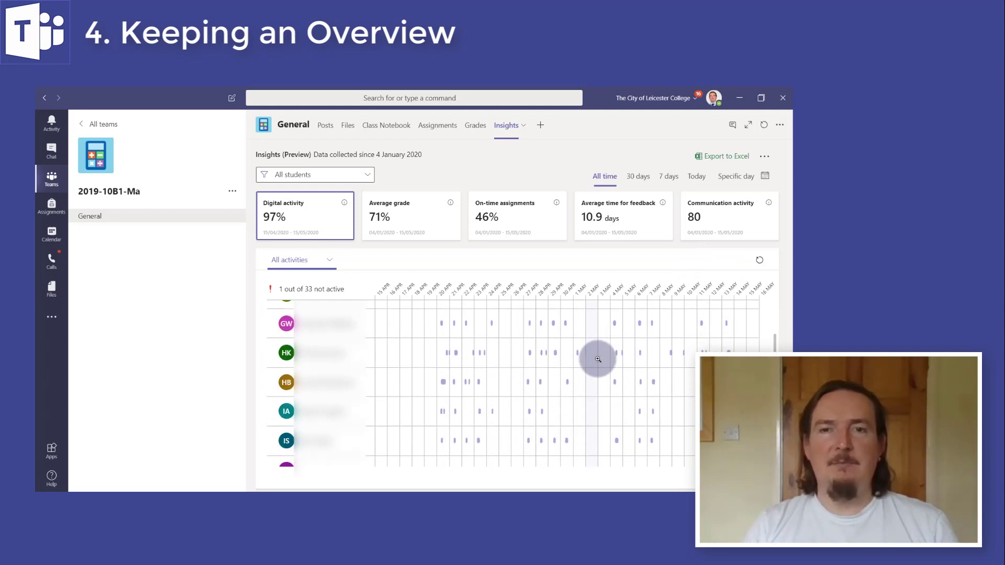
scroll(576, 361, "down", 5)
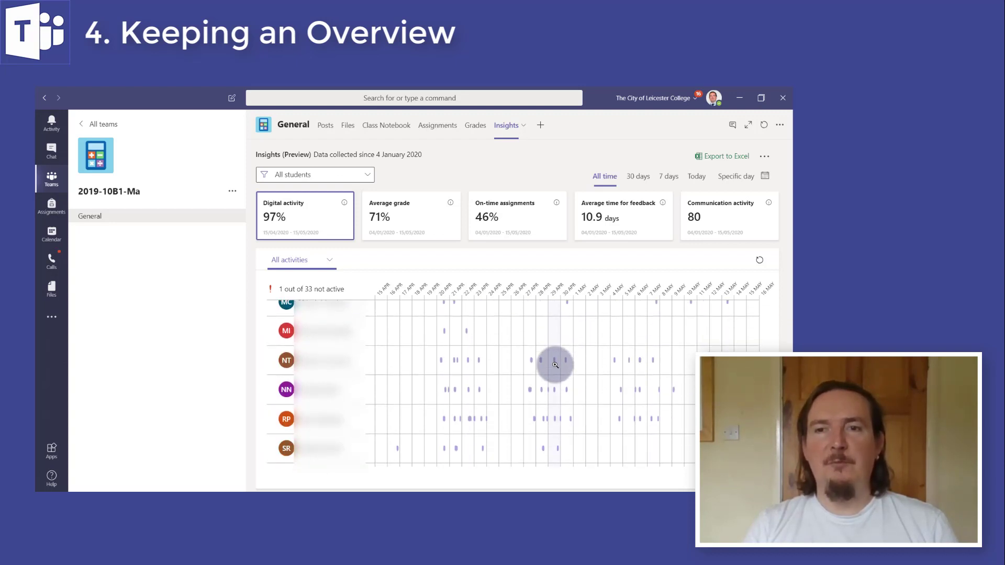
scroll(606, 365, "down", 5)
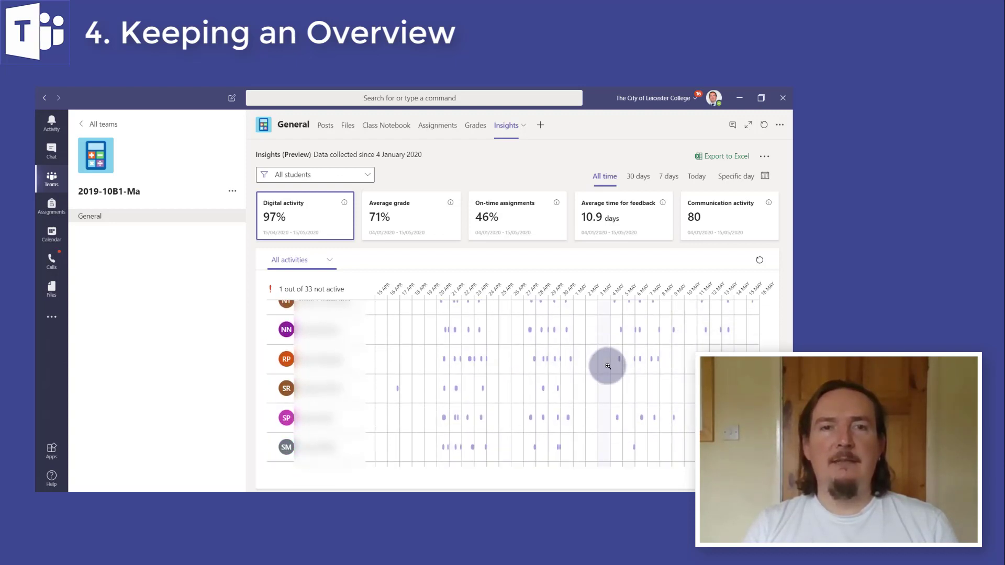
scroll(608, 366, "down", 2)
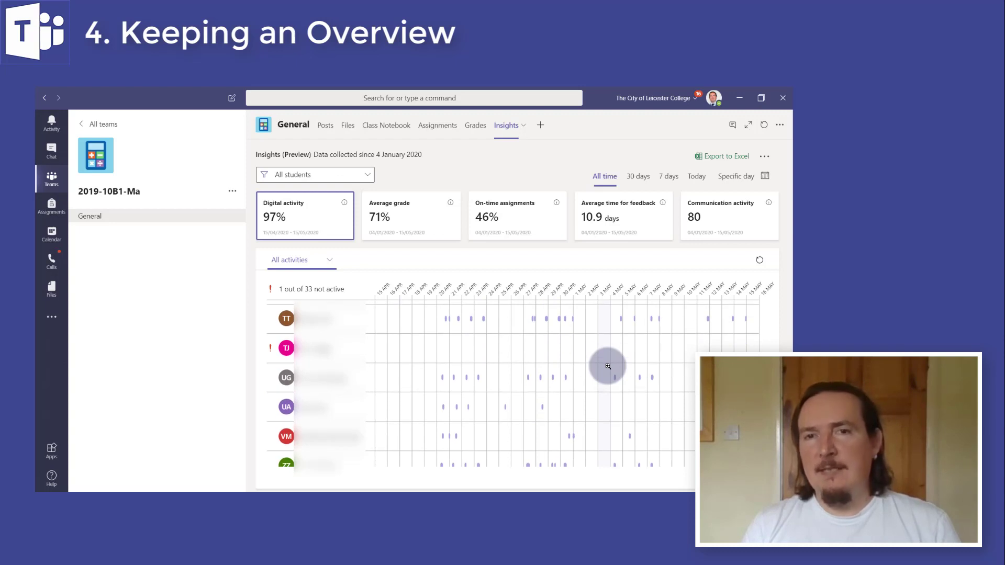
View the average grade as a distribution and read down the list of students' averages
left_click(418, 230)
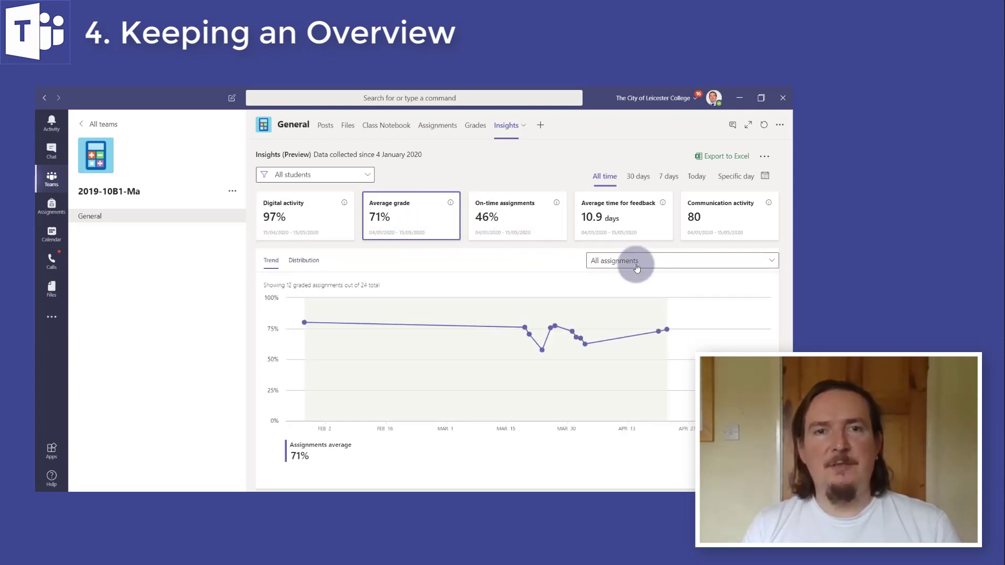
left_click(304, 260)
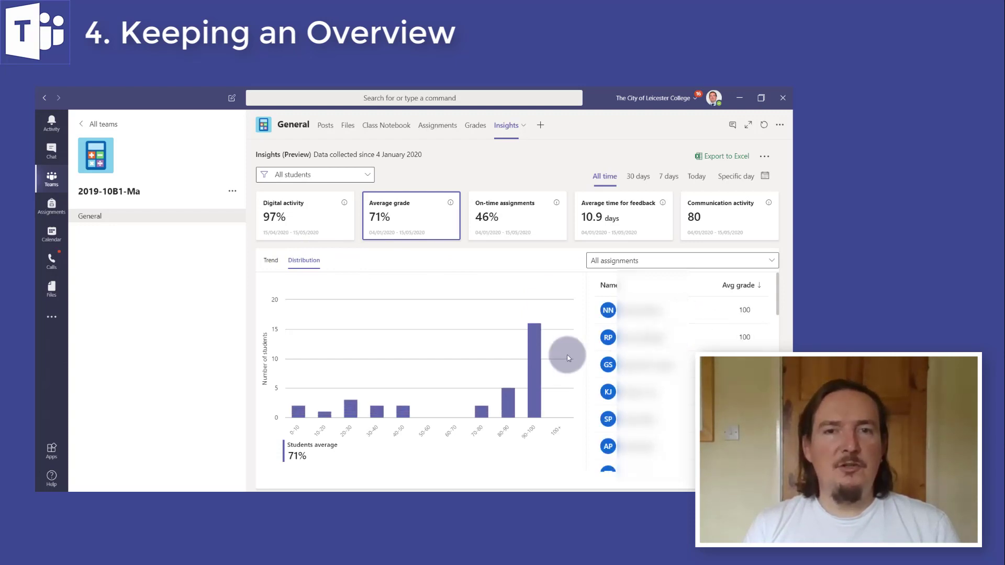
mouse_move(365, 404)
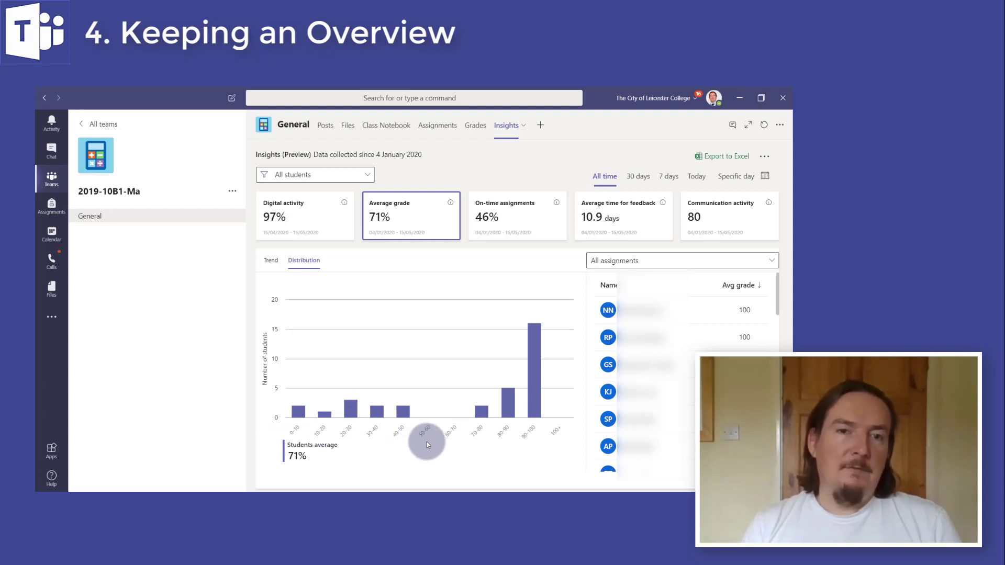
scroll(659, 376, "down", 3)
scroll(659, 376, "down", 5)
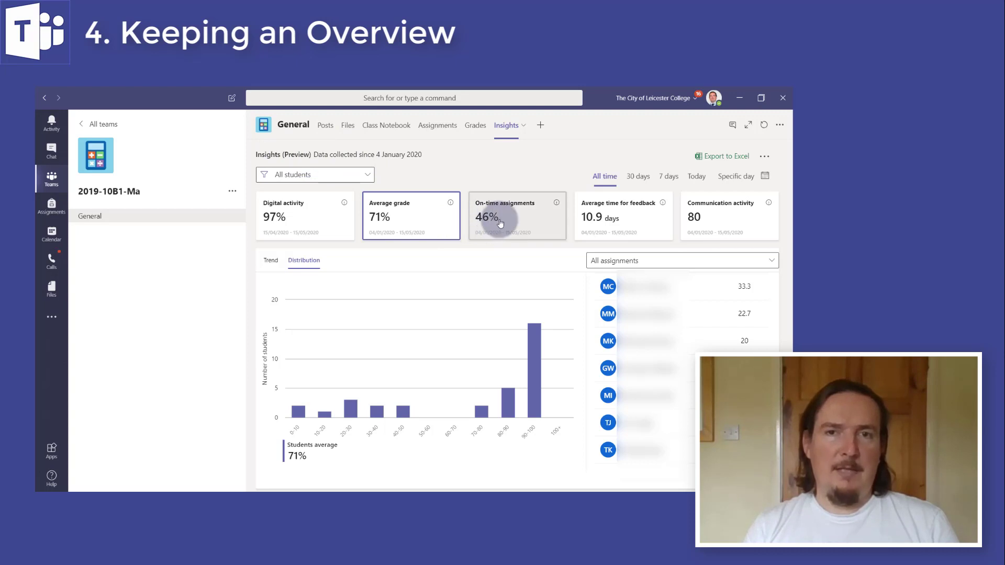
Open the class's communication activity for all time
left_click(697, 230)
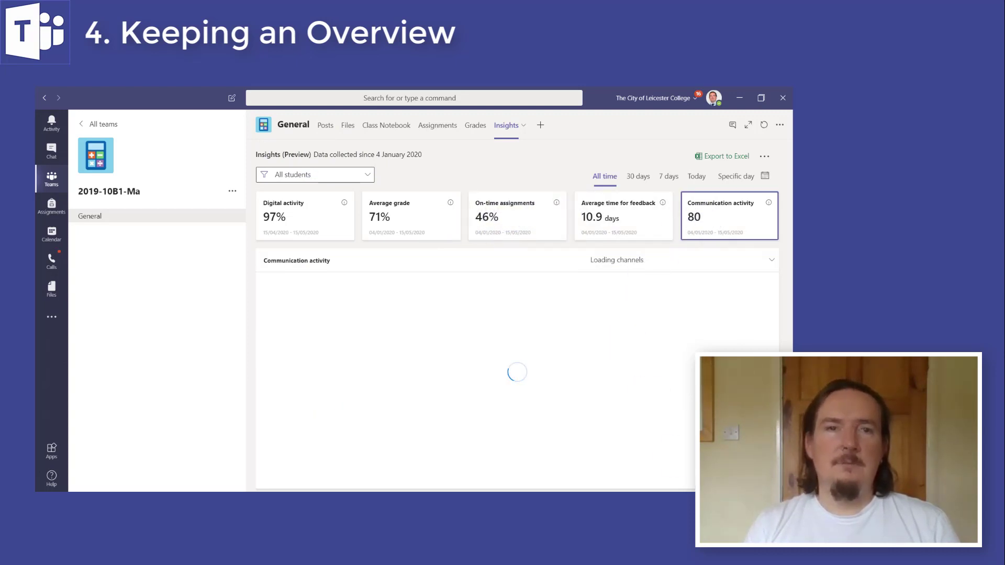